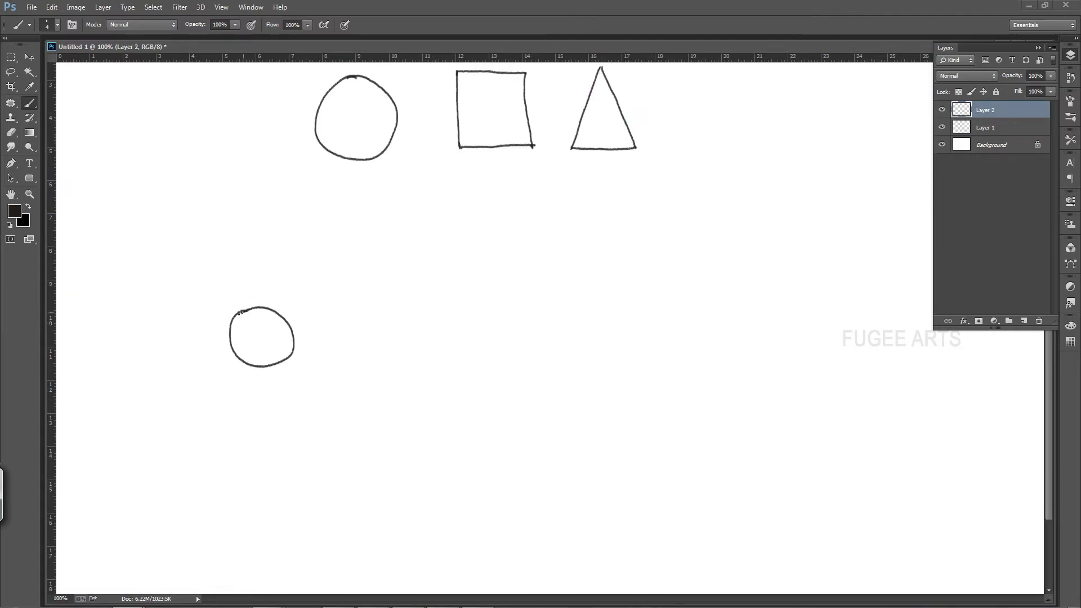
Draw crossed face guidelines, a rectangular torso and a triangular pelvis for the lying figure, extending from the small circle head
mouse_move(294, 339)
left_mouse_down()
mouse_move(291, 369)
mouse_move(390, 342)
left_mouse_up()
mouse_move(291, 366)
left_mouse_down()
mouse_move(290, 389)
mouse_move(391, 389)
left_mouse_up()
mouse_move(391, 342)
left_mouse_down()
mouse_move(391, 389)
mouse_move(417, 355)
left_mouse_up()
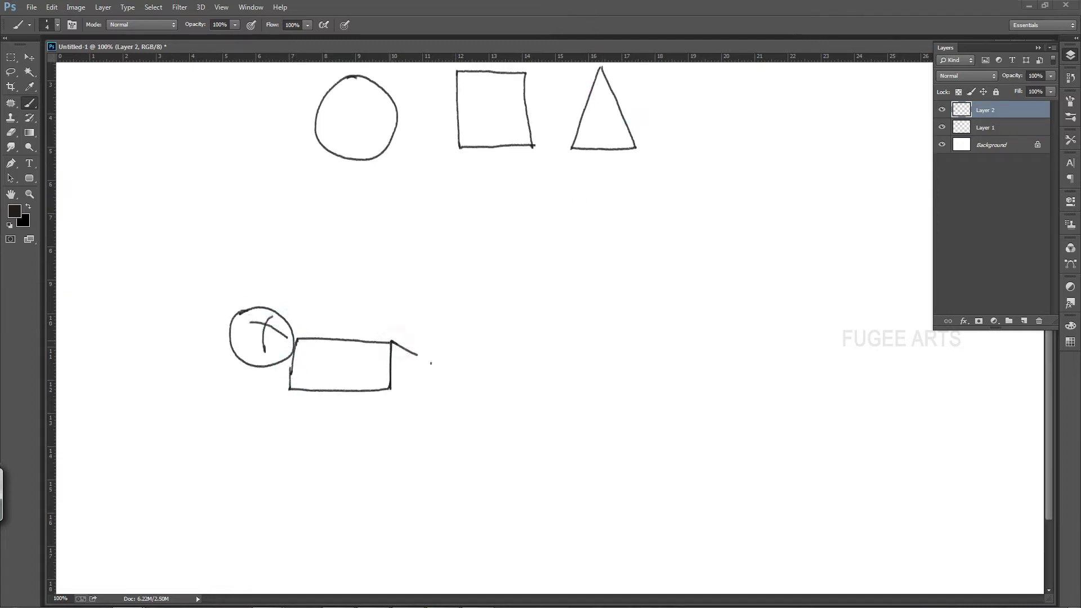
Mark the lying figure's shoulder, elbow, wrist, hip and knee joints with small circles
left_click_drag(299, 334, 301, 336)
left_click_drag(345, 315, 381, 295)
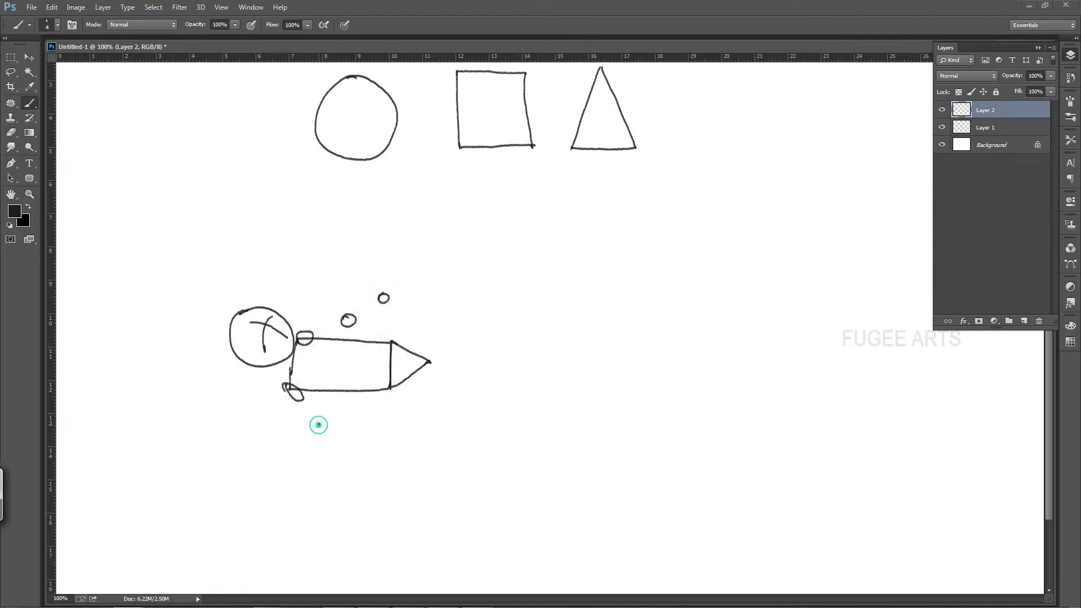
left_click_drag(457, 393, 458, 394)
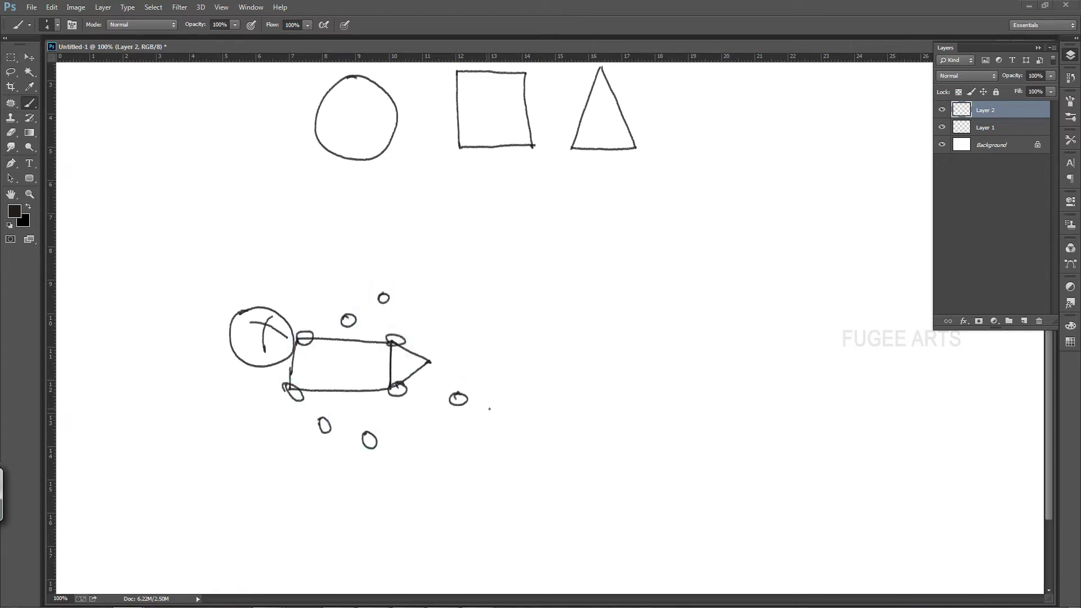
Draw the lying figure's body centre line and connect its joints into two arms and the lower leg, with hands and foot
left_click_drag(285, 334, 427, 362)
left_click_drag(343, 316, 383, 294)
left_click_drag(358, 326, 388, 304)
left_click_drag(291, 393, 317, 431)
left_click_drag(304, 398, 331, 425)
mouse_move(323, 433)
left_mouse_down()
mouse_move(372, 448)
mouse_move(376, 438)
left_mouse_up()
left_click_drag(376, 436, 374, 447)
mouse_move(390, 393)
left_mouse_down()
mouse_move(454, 405)
mouse_move(457, 394)
mouse_move(498, 439)
left_mouse_up()
left_click_drag(459, 393, 501, 432)
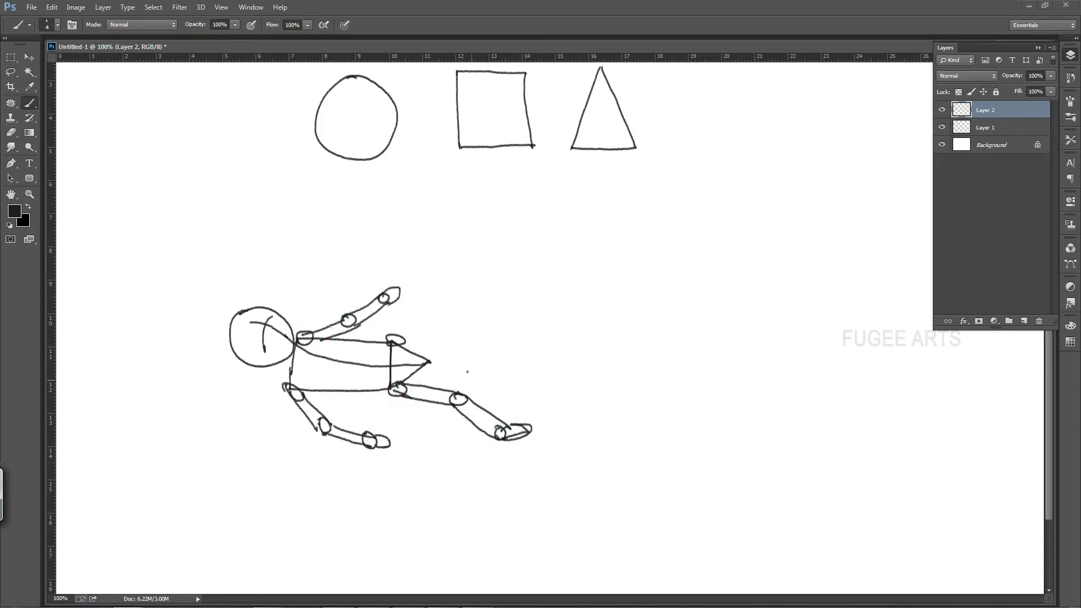
Draw the lying figure's upper leg, extended straight out from the hip, with knee and ankle joints and a foot
left_click_drag(448, 344, 512, 351)
left_click_drag(403, 340, 501, 348)
left_click_drag(459, 361, 513, 352)
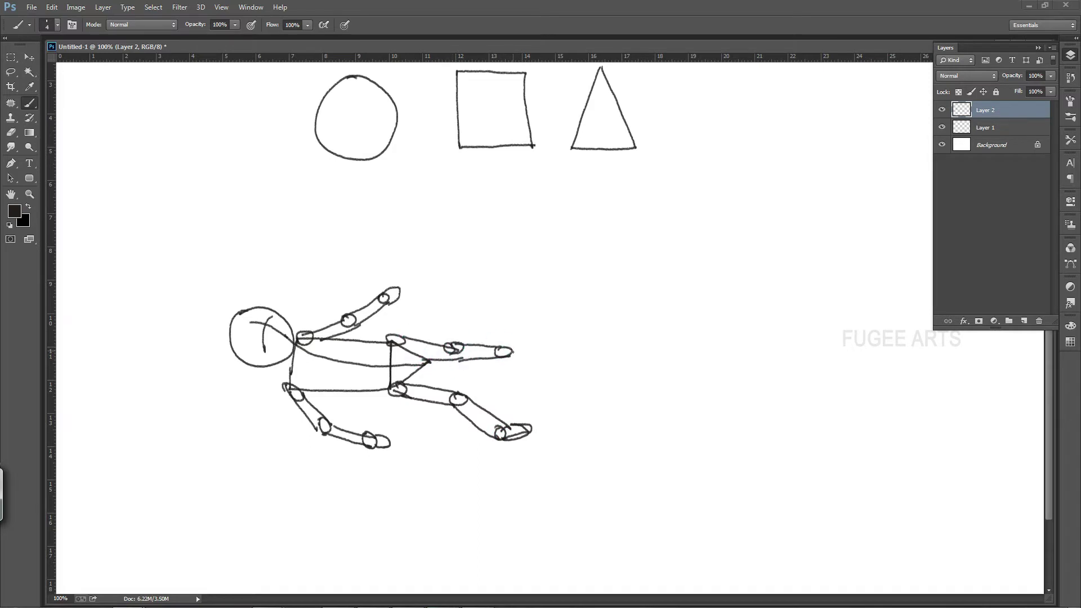
Scale the lying figure down with Free Transform and reposition it on the canvas
key("v")
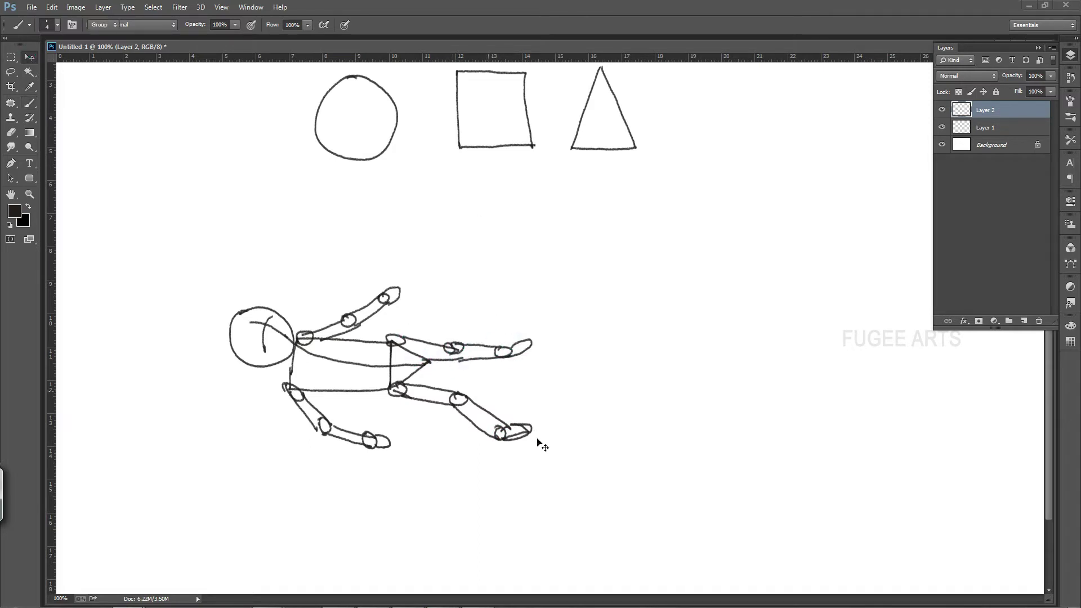
key("ctrl+t")
left_click_drag(526, 434, 368, 392)
key("Return")
mouse_move(341, 355)
left_mouse_down()
mouse_move(431, 397)
mouse_move(425, 383)
left_mouse_up()
On a new layer, sketch hip joints, torso lines and upper arms of a standing figure that holds the lying figure
left_click(1023, 321)
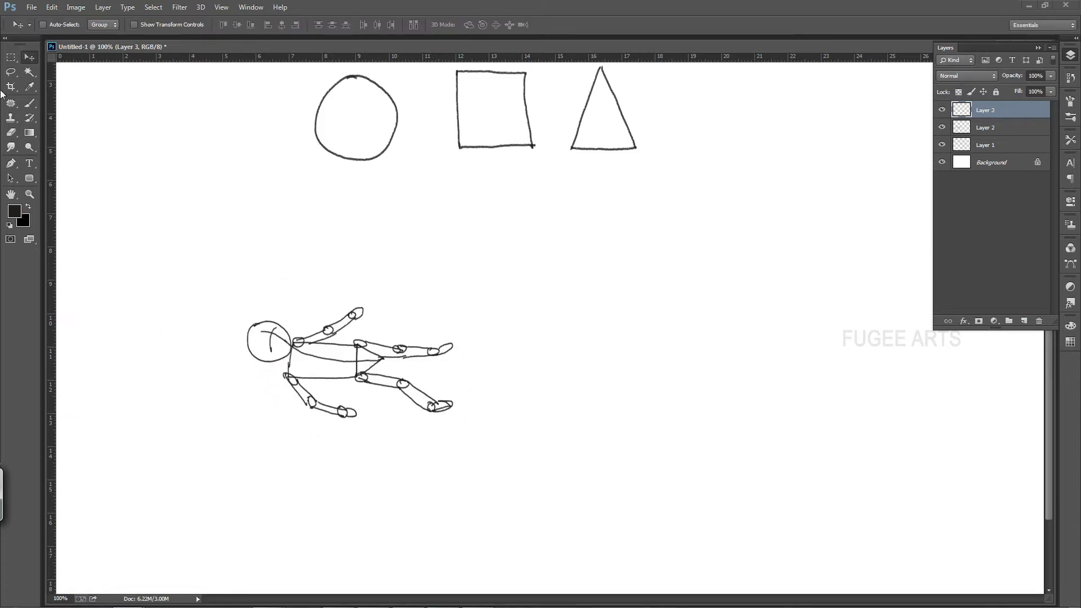
key("b")
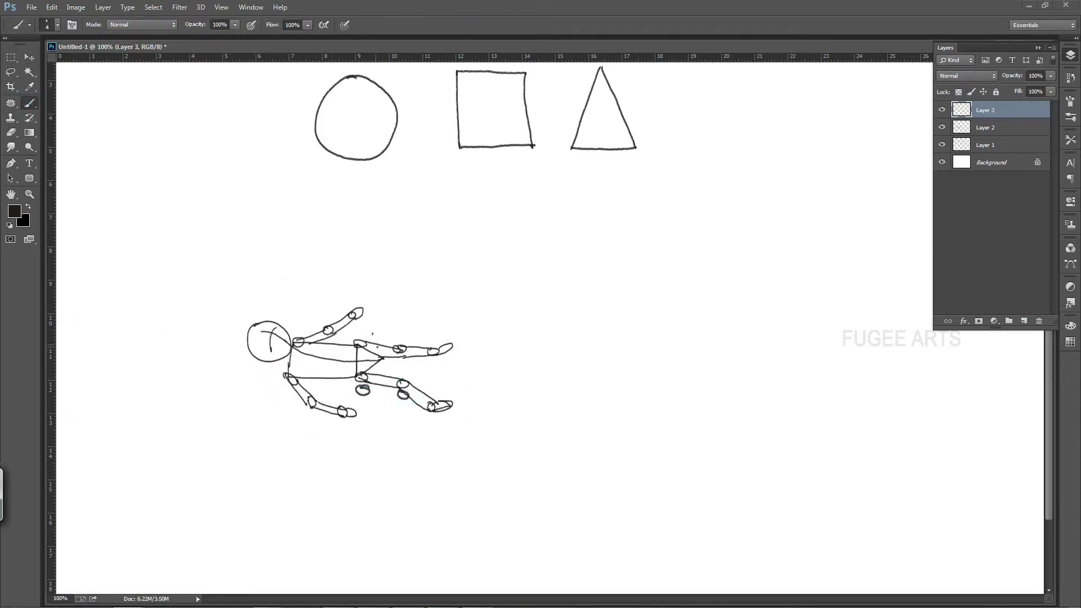
left_click_drag(353, 389, 364, 328)
left_click_drag(369, 341, 374, 325)
mouse_move(406, 388)
left_mouse_down()
mouse_move(406, 361)
mouse_move(393, 354)
left_mouse_up()
left_click_drag(389, 328, 394, 347)
left_click_drag(402, 342, 395, 323)
mouse_move(367, 322)
left_mouse_down()
mouse_move(391, 319)
mouse_move(381, 342)
left_mouse_up()
left_click_drag(384, 359, 386, 377)
Draw the standing figure's oval head above the shoulders, with a neck line and crossed face guidelines
left_click_drag(381, 295, 381, 312)
mouse_move(381, 255)
left_mouse_down()
mouse_move(393, 257)
mouse_move(379, 302)
left_mouse_up()
left_click_drag(381, 260, 379, 295)
left_click_drag(370, 283, 397, 282)
Draw the standing figure's triangular pelvis and both legs, with circles for the knees and ankles and simple feet
left_click_drag(360, 388, 402, 391)
mouse_move(366, 398)
left_mouse_down()
mouse_move(403, 395)
mouse_move(397, 401)
left_mouse_up()
left_click_drag(369, 443, 367, 445)
left_click_drag(374, 483, 372, 484)
left_click_drag(407, 438, 406, 440)
left_click_drag(410, 477, 408, 482)
left_click_drag(374, 488, 421, 496)
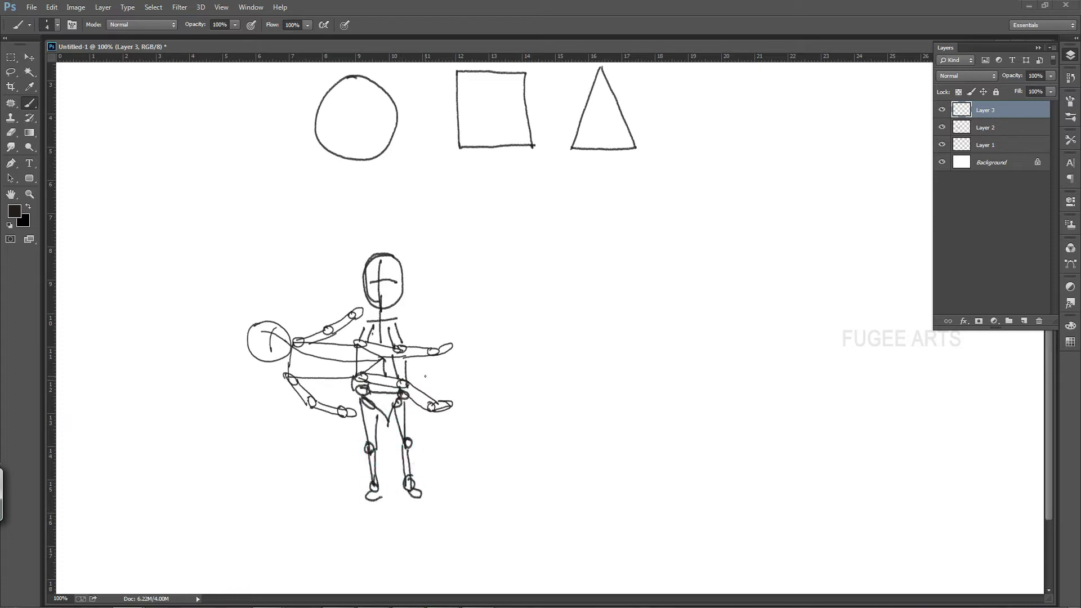
Scale the standing and lying figures down slightly together, move them toward the canvas's left side and merge their layers
left_click(34, 59)
left_click(987, 128, "shift")
left_click_drag(387, 343, 254, 300)
key("ctrl+t")
left_click_drag(322, 212, 314, 224)
key("Return")
left_click_drag(374, 285, 373, 308)
key("ctrl+e")
On a new layer, draw a second standing figure's round head with face guidelines and a rectangular torso with a centre line
key("ctrl+shift+n")
key("b")
left_click_drag(403, 254, 414, 281)
left_click_drag(417, 318, 417, 340)
left_click_drag(427, 288, 403, 340)
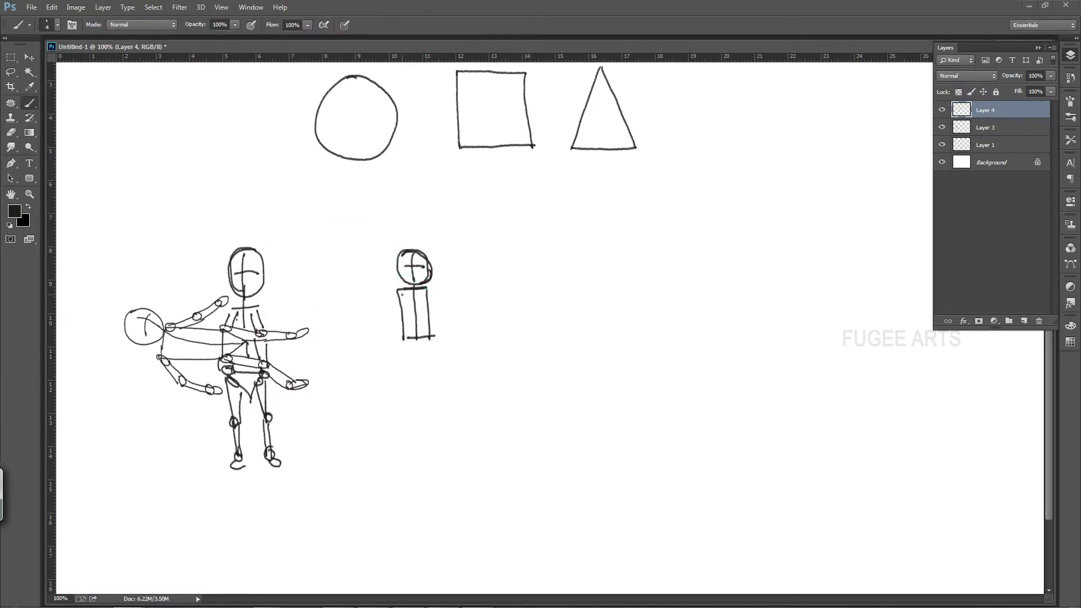
Draw the second standing figure's arms with joint circles, one hanging down and the other reaching outward
left_click_drag(400, 315, 402, 316)
left_click_drag(399, 340, 399, 341)
left_click_drag(396, 293, 404, 348)
left_click_drag(431, 292, 459, 332)
left_click_drag(447, 312, 464, 330)
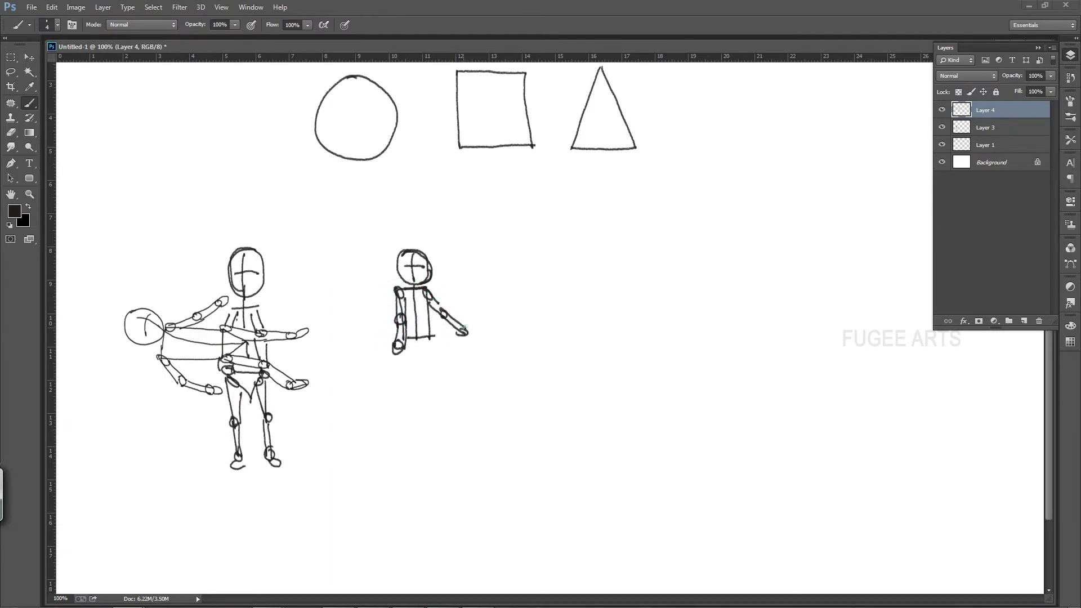
Enlarge the second standing figure with Free Transform
key("ctrl+t")
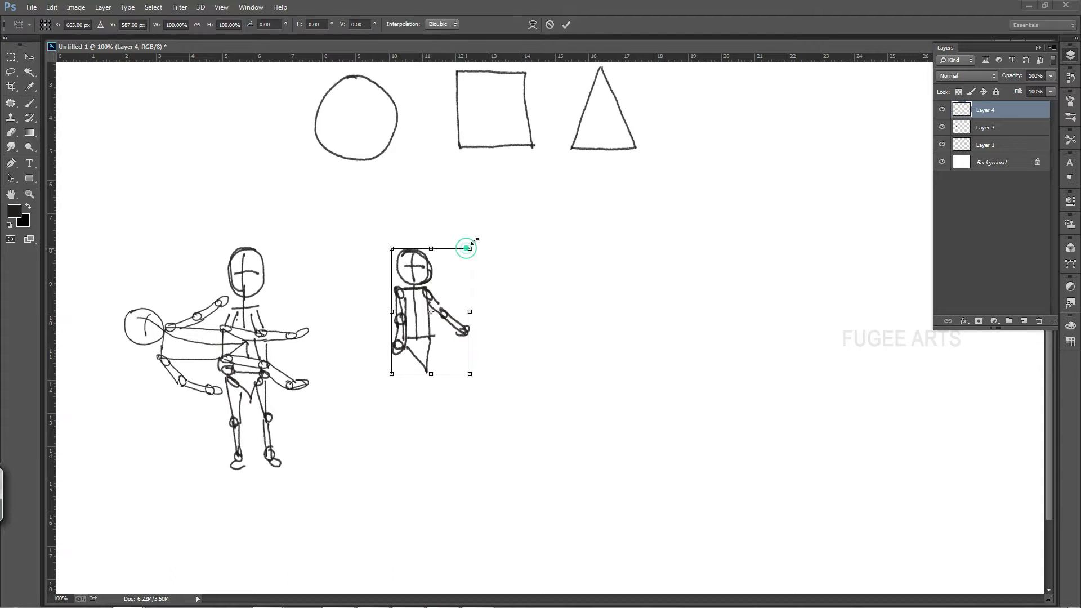
left_click_drag(471, 249, 483, 228)
key("Return")
Draw the second standing figure's hip, knee and ankle joints and connect them into two legs with feet
left_click_drag(401, 365, 395, 369)
left_click_drag(429, 352, 428, 355)
left_click_drag(398, 407, 396, 410)
left_click_drag(400, 449, 399, 452)
left_click_drag(446, 409, 445, 412)
left_click_drag(451, 446, 451, 450)
left_click_drag(429, 362, 433, 417)
left_click_drag(437, 362, 450, 454)
left_click_drag(450, 416, 456, 454)
left_click_drag(410, 412, 407, 456)
left_click_drag(395, 417, 396, 454)
left_click_drag(389, 455, 457, 460)
On a new layer, draw a smaller partner's head, torso, triangular pelvis and near arm inside the second standing figure's reaching arm
left_click(1024, 321)
left_click_drag(464, 269, 463, 316)
mouse_move(451, 336)
left_mouse_down()
mouse_move(499, 338)
mouse_move(473, 367)
left_mouse_up()
mouse_move(465, 338)
left_mouse_down()
mouse_move(465, 370)
mouse_move(492, 329)
left_mouse_up()
mouse_move(465, 269)
left_mouse_down()
mouse_move(487, 270)
mouse_move(459, 282)
mouse_move(481, 273)
left_mouse_up()
left_click_drag(455, 259, 487, 261)
mouse_move(468, 301)
left_mouse_down()
mouse_move(489, 335)
mouse_move(441, 323)
left_mouse_up()
left_click_drag(454, 304, 443, 336)
left_click_drag(441, 322, 451, 363)
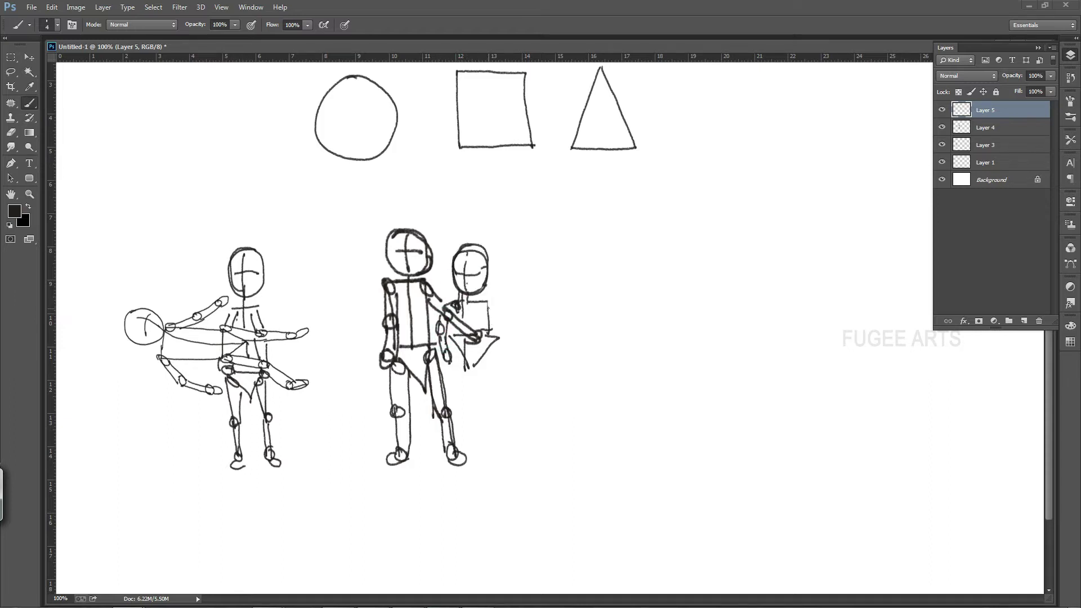
Draw the smaller partner's outstretched far arm and both legs with joint circles
left_click_drag(488, 307, 498, 337)
left_click_drag(519, 362, 499, 341)
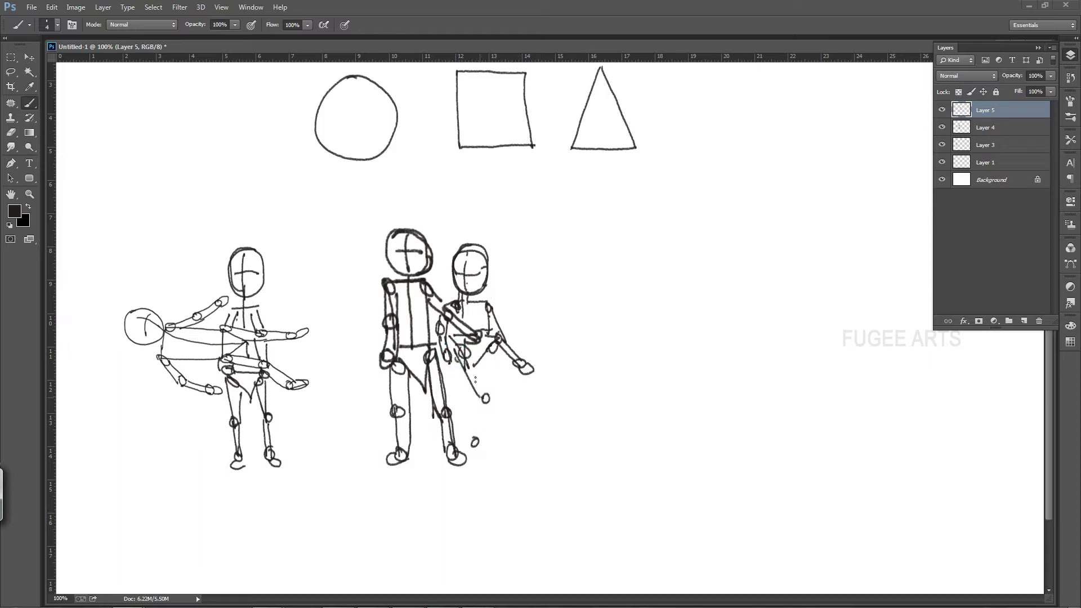
left_click_drag(496, 348, 487, 395)
left_click_drag(483, 357, 494, 436)
left_click_drag(494, 437, 494, 441)
Flip the smaller partner horizontally, narrow it and position it against the second standing figure
left_click(29, 58)
key("ctrl+t")
right_click(510, 319)
left_click(529, 447)
left_click_drag(517, 399, 492, 399)
left_click_drag(536, 296, 471, 290)
key("Return")
Merge the smaller partner with Layer 4, then scale the couple down slightly and reposition it
left_click(987, 128, "ctrl")
key("ctrl+e")
key("ctrl+t")
left_click_drag(477, 230, 470, 244)
key("Return")
mouse_move(451, 306)
left_mouse_down()
mouse_move(442, 309)
mouse_move(452, 314)
left_mouse_up()
Draw a third standing figure with a round head, face guidelines, rectangular torso and triangular pelvis, well apart from the second couple
key("ctrl+minus")
key("b")
key("ctrl+plus")
left_click_drag(599, 242, 599, 271)
left_click_drag(592, 257, 606, 256)
left_click_drag(600, 275, 602, 311)
left_click_drag(589, 278, 616, 277)
left_click_drag(589, 278, 591, 327)
left_click_drag(616, 276, 618, 331)
left_click_drag(595, 326, 619, 326)
left_click_drag(591, 328, 606, 345)
left_click_drag(622, 326, 607, 337)
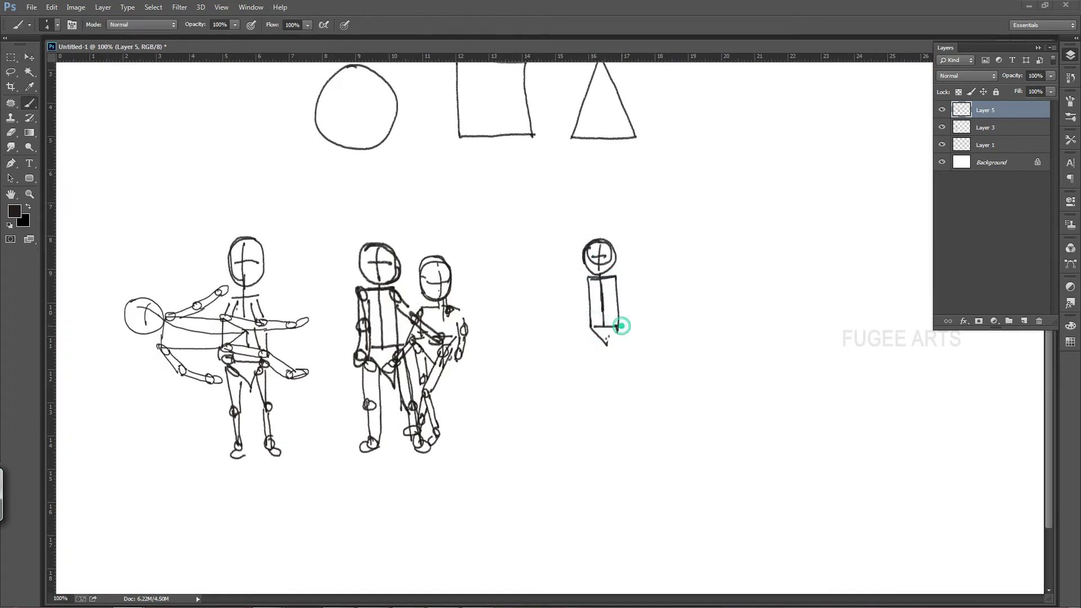
Draw the third standing figure's two bent legs with joints and feet, and one arm stretched forward from the shoulder
left_click_drag(610, 402, 613, 406)
left_click_drag(593, 331, 621, 372)
left_click_drag(606, 367, 601, 410)
left_click_drag(626, 366, 612, 412)
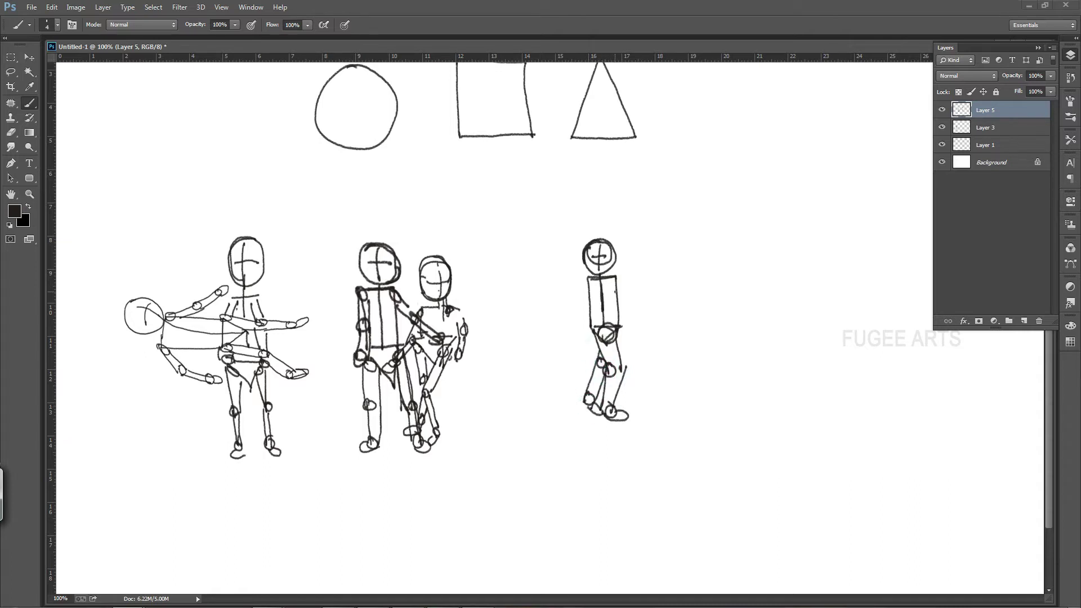
left_click_drag(603, 292, 626, 302)
left_click_drag(627, 299, 659, 288)
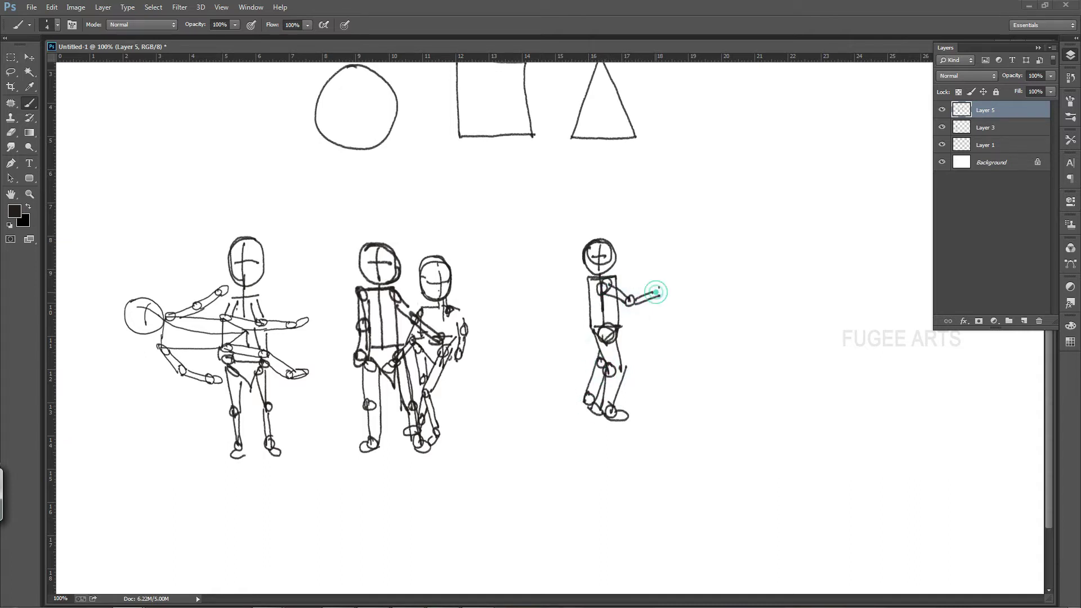
On a new layer, draw a carried figure's head and slanted torso above the third figure's arm, plus a thigh line behind it
left_click(1024, 321)
left_click_drag(592, 300, 564, 321)
mouse_move(621, 284)
left_mouse_down()
mouse_move(678, 212)
mouse_move(652, 284)
left_mouse_up()
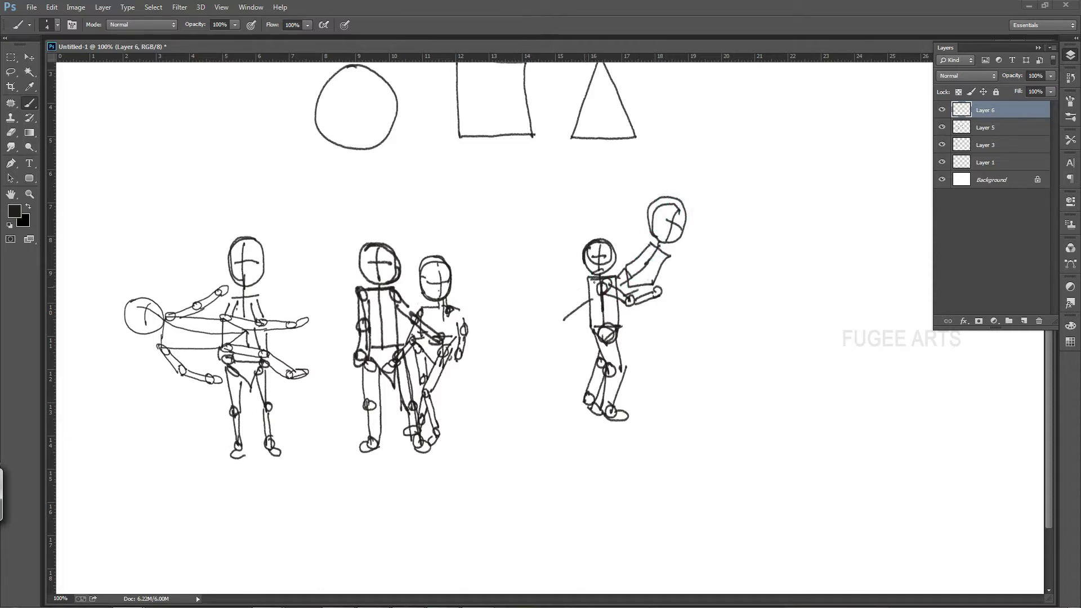
Draw the carried figure's two bent legs with joint circles and feet, trailing behind the third standing figure
left_click_drag(586, 297, 587, 303)
left_click_drag(565, 310, 568, 312)
left_click_drag(536, 292, 556, 310)
left_click_drag(539, 295, 564, 314)
left_click_drag(537, 291, 535, 303)
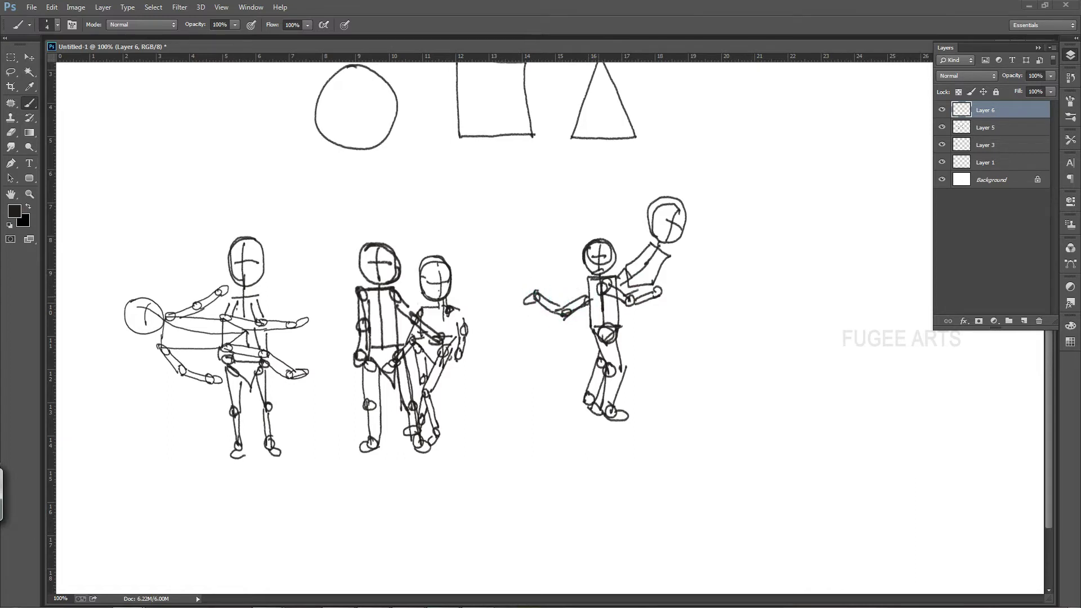
left_click_drag(599, 347, 564, 353)
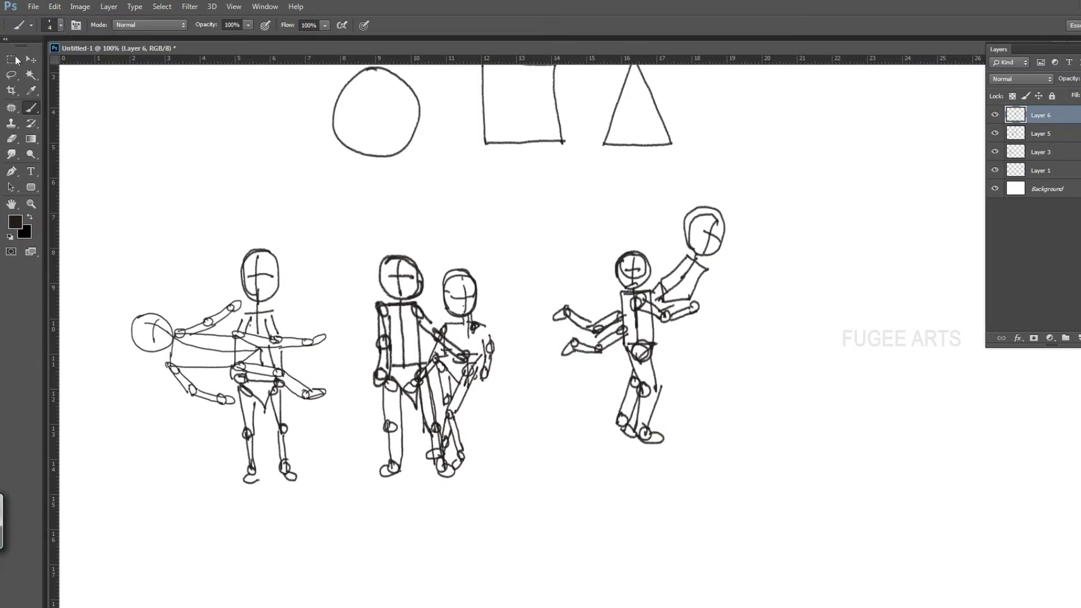
Scale down the carried figure and shift the second and third couples to even out the spacing between the groups
left_click(31, 60)
left_click_drag(713, 273, 692, 271)
key("ctrl+t")
left_click_drag(531, 204, 560, 229)
left_click_drag(653, 337, 648, 329)
left_click_drag(773, 290, 774, 276)
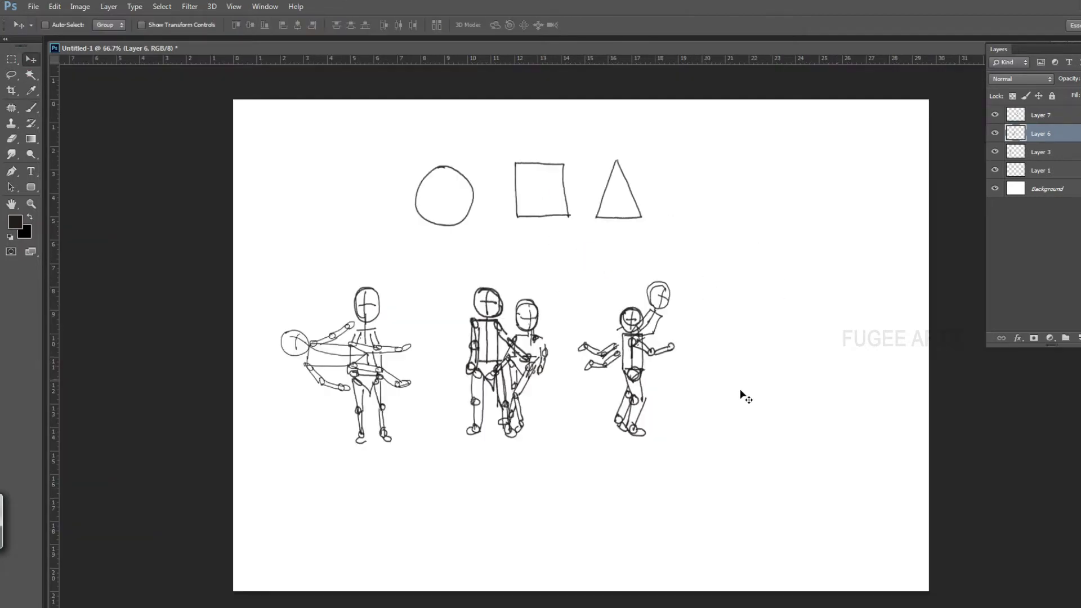
Add an empty layer above Layer 6 and another above Layer 7, with the Brush tool active
key("ctrl+plus")
scroll(816, 363, "down", 3)
left_click(1079, 338)
left_click(31, 109)
left_click(1040, 115)
left_click(1079, 338)
Draw a new figure leaning forward, with a round head, slanted torso and triangular pelvis with hip joints, apart from the third couple
left_click_drag(867, 301, 871, 317)
left_click_drag(874, 305, 819, 353)
left_click_drag(868, 345, 849, 368)
left_click_drag(818, 354, 848, 374)
left_click_drag(846, 378, 820, 401)
left_click_drag(817, 355, 820, 401)
left_click_drag(815, 352, 846, 379)
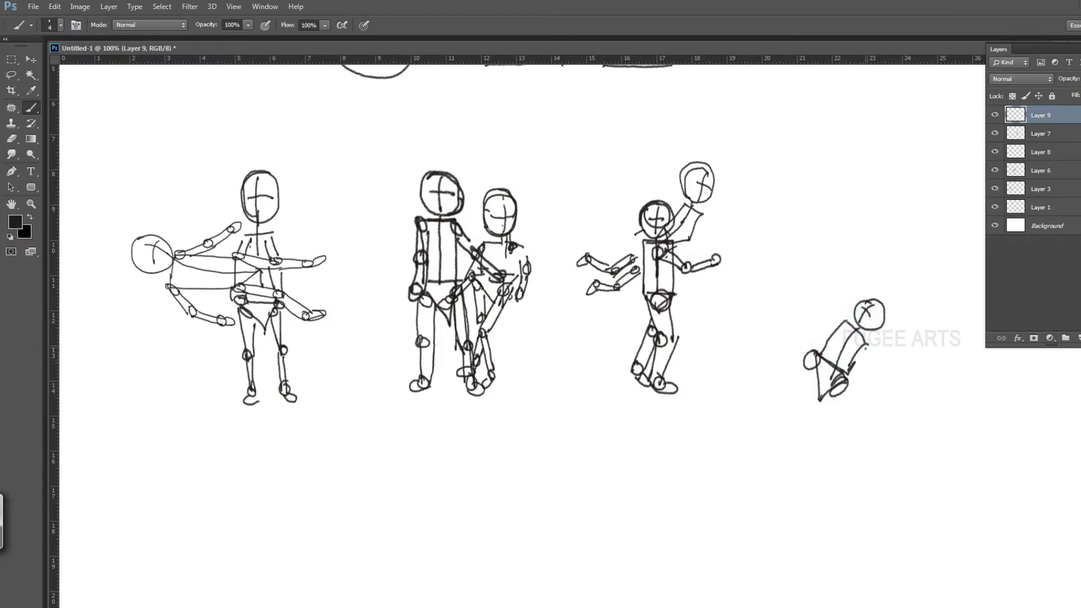
Draw the leaning figure's arms with joint circles, one reaching down in front and the other raised behind
left_click_drag(905, 396, 905, 397)
mouse_move(865, 352)
left_mouse_down()
mouse_move(873, 376)
mouse_move(882, 369)
left_mouse_up()
left_click_drag(873, 376, 901, 394)
left_click_drag(888, 374, 904, 404)
left_click_drag(843, 316, 844, 317)
left_click_drag(824, 302, 801, 286)
left_click_drag(800, 285, 794, 283)
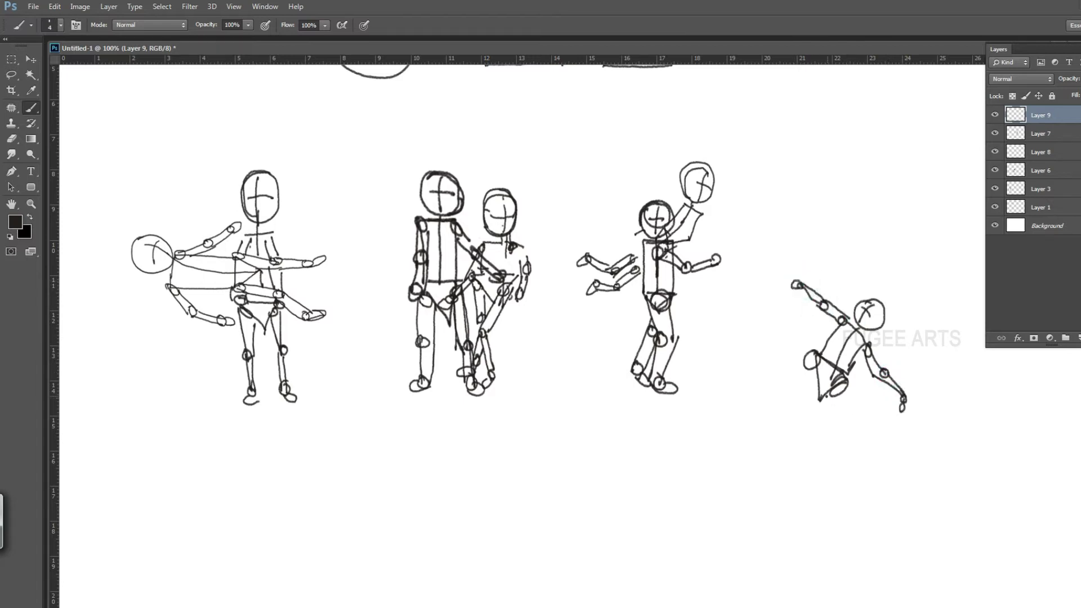
Draw the leaning figure's legs with joint circles and feet
left_click_drag(838, 400, 783, 403)
left_click_drag(780, 403, 818, 451)
left_click_drag(795, 467, 815, 458)
mouse_move(825, 405)
left_mouse_down()
mouse_move(840, 432)
mouse_move(842, 407)
left_mouse_up()
Add a layer and draw an upright partner beside the leaning figure, with an arm, torso and triangular pelvis
left_click(1079, 339)
mouse_move(794, 356)
left_mouse_down()
mouse_move(811, 384)
mouse_move(774, 325)
left_mouse_up()
mouse_move(779, 324)
left_mouse_down()
mouse_move(792, 346)
mouse_move(777, 316)
mouse_move(761, 311)
left_mouse_up()
left_click(756, 304)
mouse_move(751, 252)
left_mouse_down()
mouse_move(738, 293)
mouse_move(755, 307)
mouse_move(740, 377)
left_mouse_up()
mouse_move(739, 313)
left_mouse_down()
mouse_move(757, 361)
mouse_move(767, 474)
left_mouse_up()
left_click_drag(731, 381, 762, 414)
left_click_drag(780, 378, 749, 402)
left_click_drag(779, 379, 767, 390)
Draw the upright partner's remaining limbs down to the feet
mouse_move(737, 315)
left_mouse_down()
mouse_move(718, 388)
mouse_move(732, 434)
left_mouse_up()
left_click_drag(725, 444, 742, 499)
mouse_move(774, 399)
left_mouse_down()
mouse_move(772, 444)
mouse_move(766, 431)
left_mouse_up()
left_click_drag(770, 466, 786, 480)
Transform the newly drawn figure to adjust its size and position next to its partner
key("ctrl+t")
left_click_drag(895, 297, 902, 308)
left_click_drag(857, 256, 862, 248)
left_click_drag(826, 278, 833, 278)
left_click_drag(702, 511, 709, 509)
left_click_drag(795, 242, 805, 273)
key("Return")
left_click(794, 335, "ctrl+shift")
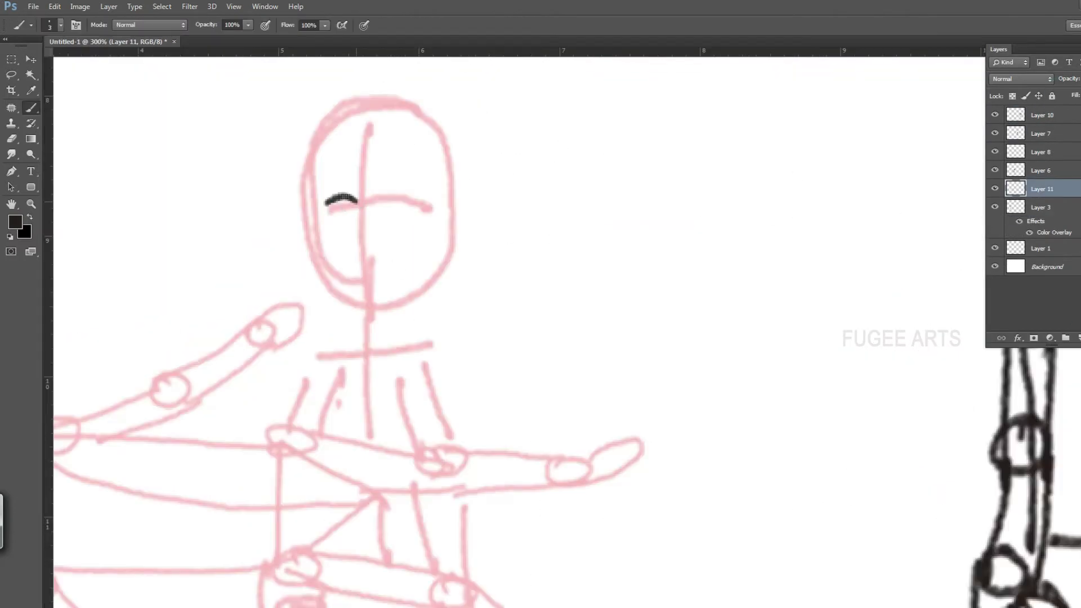
On Layer 11, draw the first standing man's facial features, jaw, ear and short hair in black over the pink guide
mouse_move(408, 194)
left_mouse_down()
mouse_move(378, 201)
mouse_move(397, 204)
left_mouse_up()
mouse_move(329, 215)
left_mouse_down()
mouse_move(353, 213)
mouse_move(385, 253)
left_mouse_up()
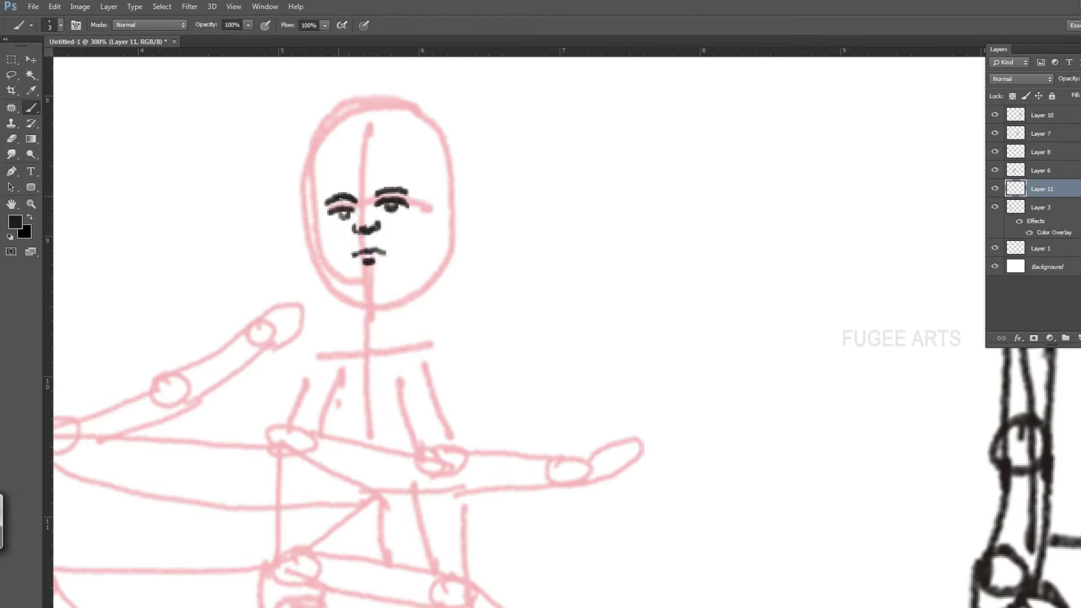
mouse_move(324, 209)
left_mouse_down()
mouse_move(372, 288)
mouse_move(422, 278)
left_mouse_up()
left_click_drag(425, 182, 428, 220)
mouse_move(419, 200)
left_mouse_down()
mouse_move(401, 149)
mouse_move(317, 157)
mouse_move(418, 127)
mouse_move(436, 179)
left_mouse_up()
left_click_drag(432, 216, 429, 256)
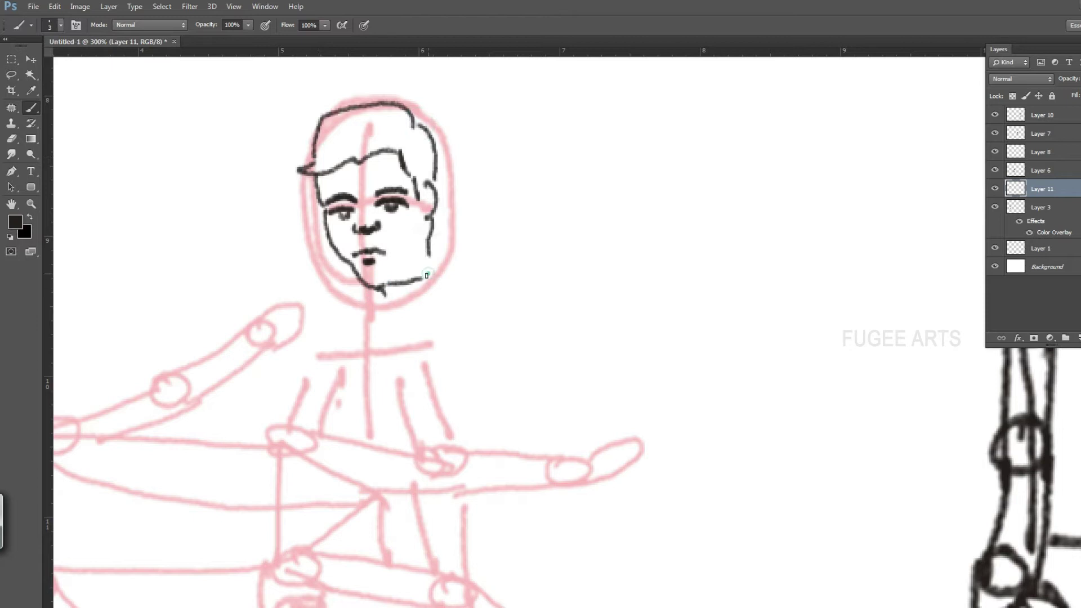
Enlarge the man's head drawing to about 134%, tilt it about 10° clockwise and position it over the guide head
key("v")
key("ctrl+t")
left_click_drag(530, 269, 516, 296)
left_click_drag(313, 92, 272, 67)
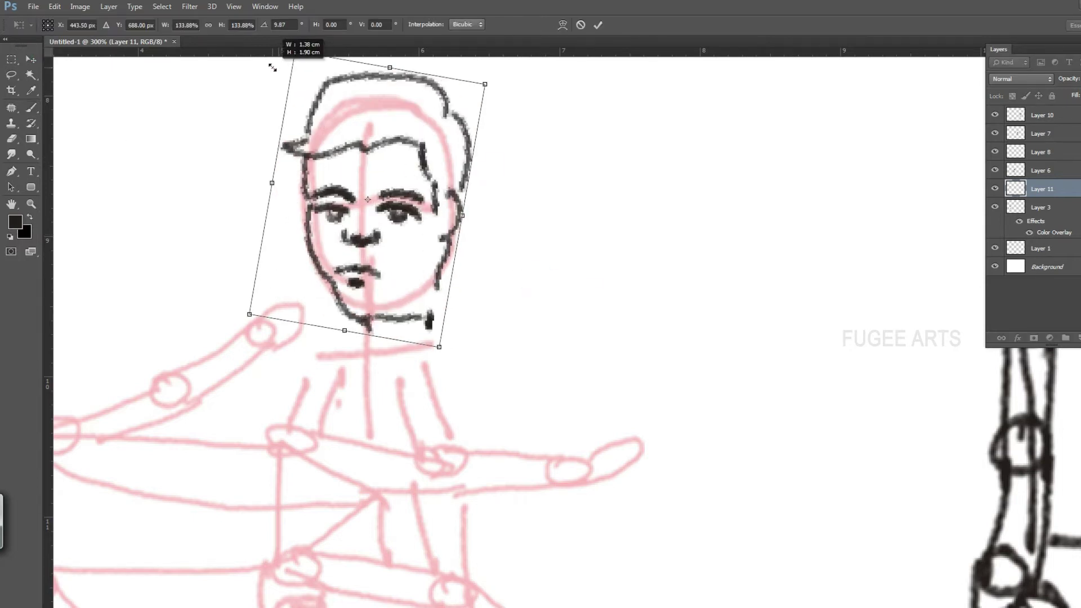
key("Return")
left_click_drag(407, 175, 402, 171)
Draw the man's neck, shoulders, sleeves, jacket lapels and tie with the Brush tool
key("ctrl+minus")
key("b")
scroll(664, 285, "down", 2)
left_click_drag(437, 227, 381, 299)
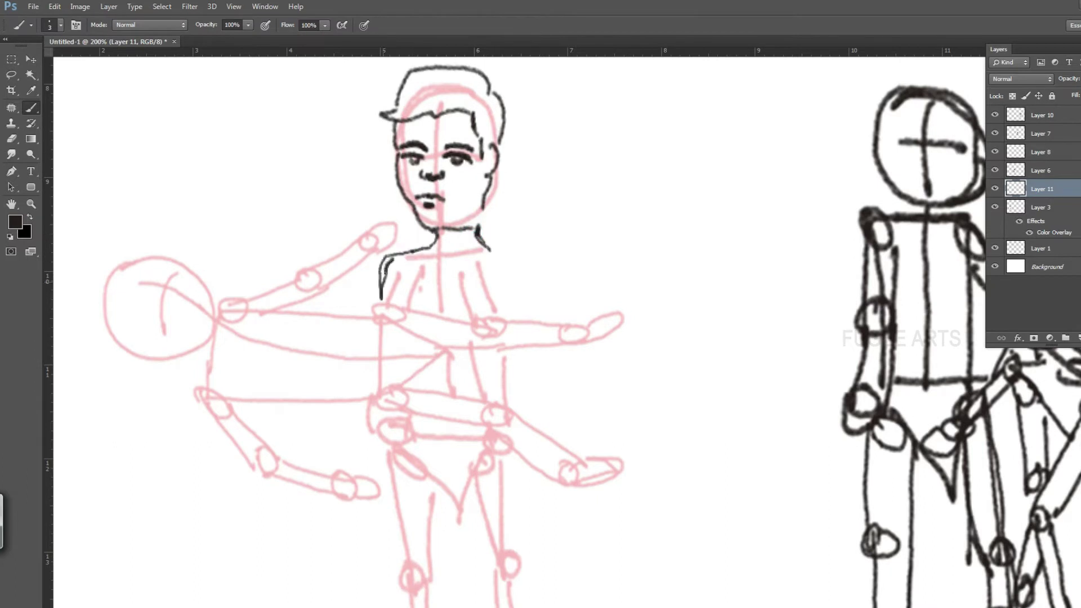
left_click_drag(510, 277, 517, 317)
mouse_move(436, 235)
left_mouse_down()
mouse_move(414, 248)
mouse_move(441, 313)
left_mouse_up()
left_click_drag(434, 239, 459, 315)
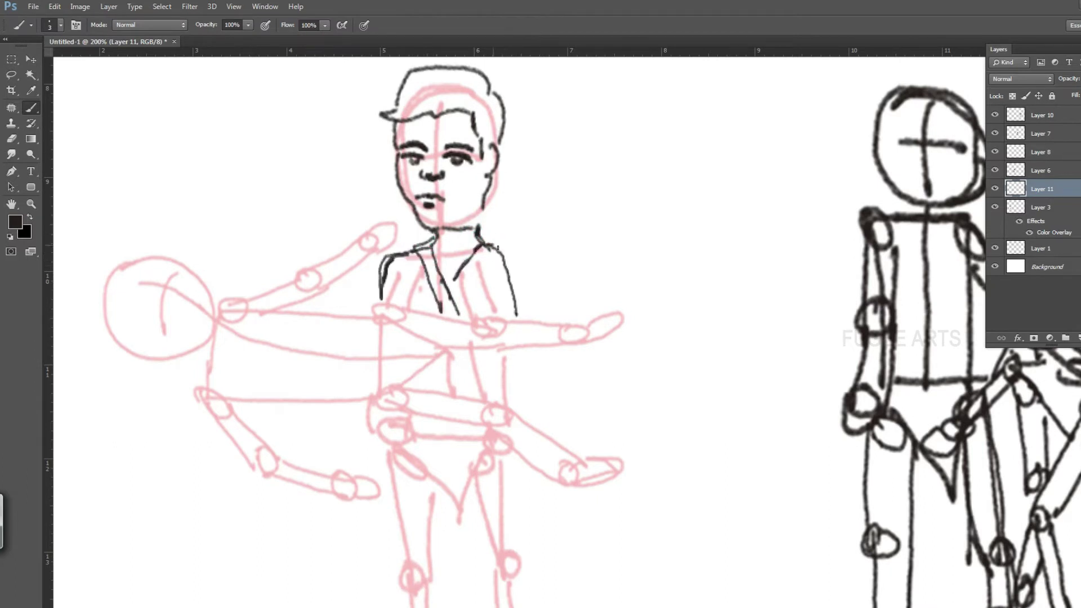
left_click_drag(453, 276, 476, 247)
left_click_drag(401, 261, 406, 295)
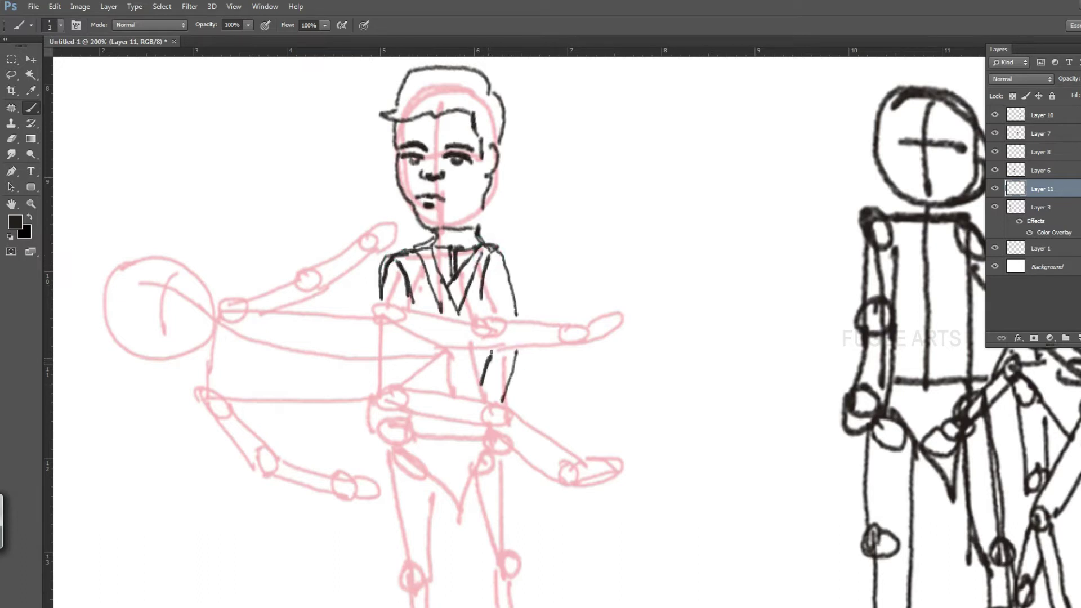
Draw the lower edge and front opening of the man's jacket around the hips
left_click_drag(394, 467, 437, 465)
mouse_move(439, 424)
left_mouse_down()
mouse_move(440, 465)
mouse_move(494, 466)
left_mouse_up()
left_click_drag(505, 445, 507, 471)
Draw the man's trouser legs and shoes along the pink leg guides
left_click_drag(522, 603, 554, 453)
left_click_drag(421, 319, 435, 424)
left_click_drag(473, 343, 448, 526)
mouse_move(436, 414)
left_mouse_down()
mouse_move(435, 542)
mouse_move(479, 547)
left_mouse_up()
mouse_move(483, 322)
left_mouse_down()
mouse_move(474, 348)
mouse_move(494, 355)
left_mouse_up()
left_click_drag(539, 319, 536, 428)
mouse_move(484, 330)
left_mouse_down()
mouse_move(518, 428)
mouse_move(523, 521)
left_mouse_up()
left_click_drag(523, 522, 550, 521)
left_click_drag(547, 418, 548, 499)
left_click_drag(526, 525, 569, 555)
left_click_drag(551, 524, 569, 556)
Draw the carried woman's tilted face and her long wavy hair hanging down
scroll(580, 346, "down", 2)
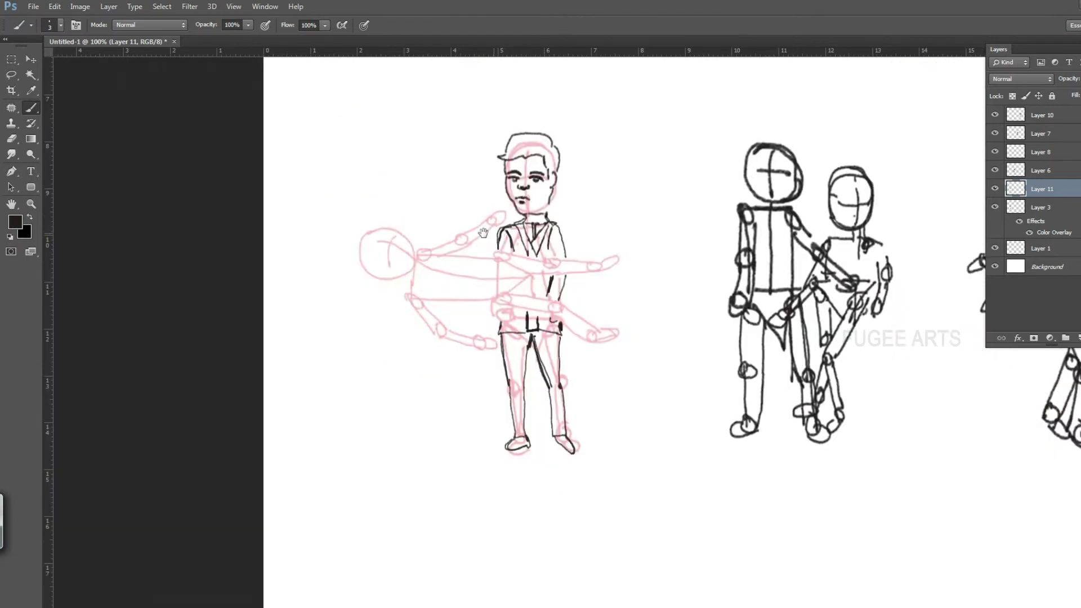
scroll(458, 247, "up", 2)
left_click_drag(309, 253, 314, 266)
left_click_drag(322, 223, 337, 254)
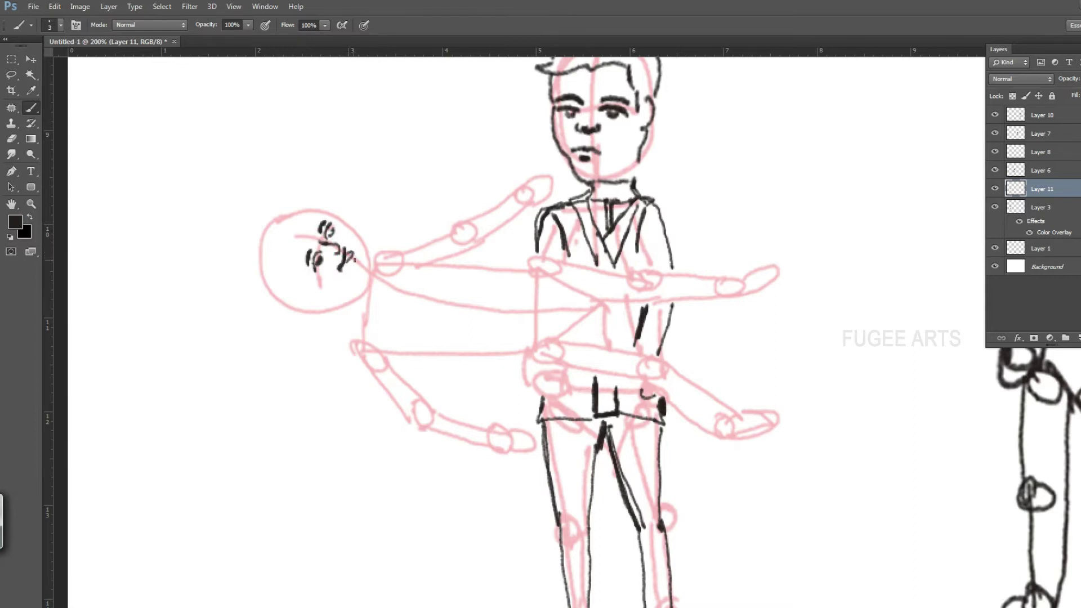
mouse_move(306, 221)
left_mouse_down()
mouse_move(354, 242)
mouse_move(356, 277)
left_mouse_up()
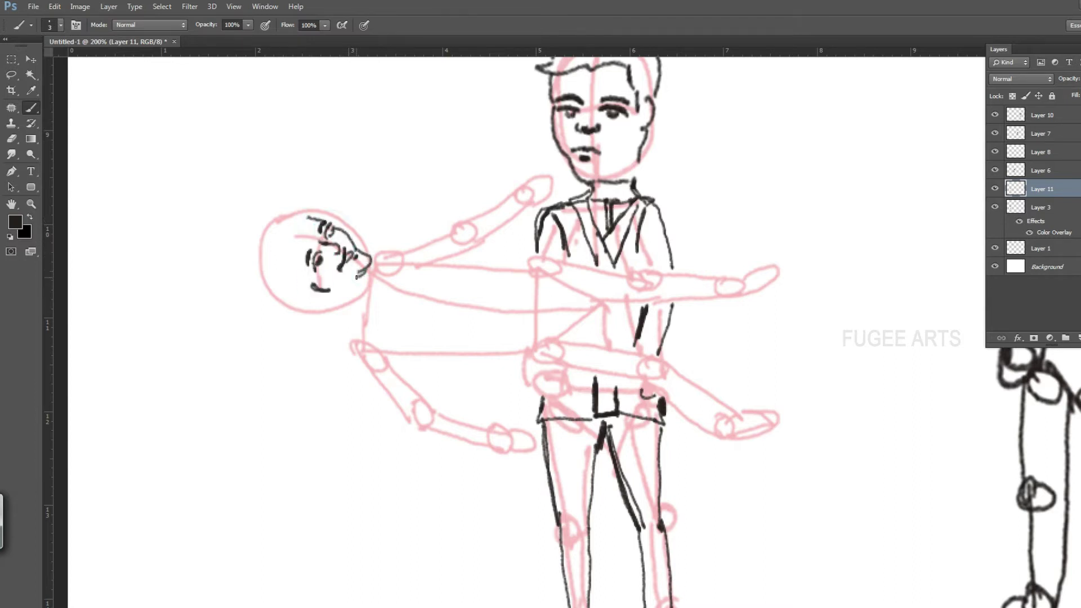
mouse_move(293, 225)
left_mouse_down()
mouse_move(313, 284)
mouse_move(261, 268)
mouse_move(309, 458)
mouse_move(362, 354)
left_mouse_up()
Draw the carried woman's raised arm with a bouquet, her neck and her hanging arm with draped cloth
mouse_move(358, 277)
left_mouse_down()
mouse_move(535, 178)
mouse_move(534, 193)
mouse_move(514, 186)
mouse_move(532, 169)
left_mouse_up()
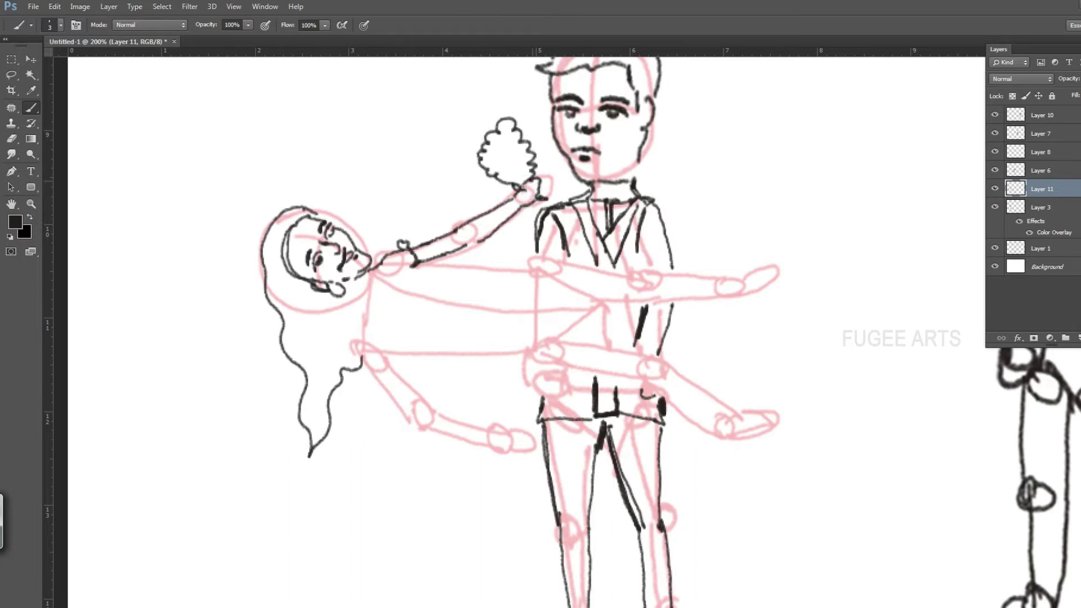
left_click_drag(345, 282, 362, 276)
left_click_drag(449, 277, 519, 268)
left_click_drag(368, 313, 394, 394)
mouse_move(393, 344)
left_mouse_down()
mouse_move(416, 400)
mouse_move(488, 439)
left_mouse_up()
left_click_drag(417, 400, 518, 446)
mouse_move(394, 329)
left_mouse_down()
mouse_move(458, 341)
mouse_move(519, 430)
left_mouse_up()
Draw the woman's draped dress over her body, with a long hanging cloth, folds and small pattern marks
left_click_drag(515, 267, 600, 274)
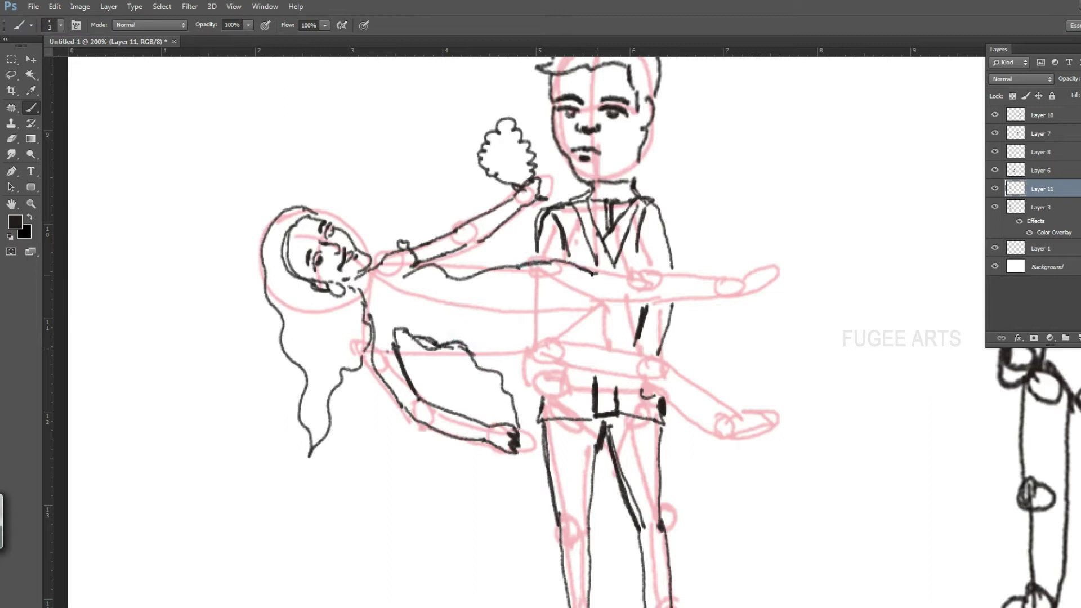
mouse_move(704, 277)
left_mouse_down()
mouse_move(676, 371)
mouse_move(686, 510)
mouse_move(549, 445)
mouse_move(510, 389)
left_mouse_up()
mouse_move(372, 261)
left_mouse_down()
mouse_move(379, 309)
mouse_move(355, 583)
mouse_move(387, 374)
mouse_move(374, 265)
left_mouse_up()
mouse_move(478, 344)
left_mouse_down()
mouse_move(521, 373)
mouse_move(597, 358)
mouse_move(540, 372)
left_mouse_up()
left_click_drag(572, 295, 653, 296)
left_click_drag(537, 298, 571, 304)
mouse_move(468, 318)
left_mouse_down()
mouse_move(495, 332)
mouse_move(556, 324)
left_mouse_up()
left_click_drag(443, 284, 443, 294)
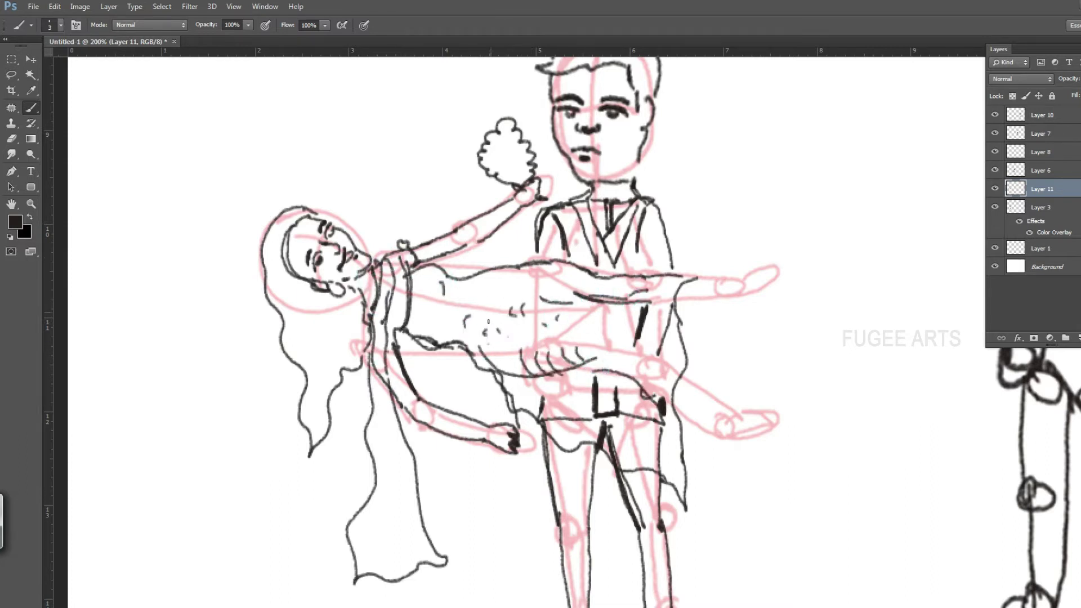
Draw the woman's lower legs and feet extending beyond the dress
mouse_move(678, 301)
left_mouse_down()
mouse_move(727, 298)
mouse_move(755, 277)
mouse_move(749, 296)
left_mouse_up()
left_click_drag(674, 402, 717, 422)
left_click_drag(690, 376, 724, 419)
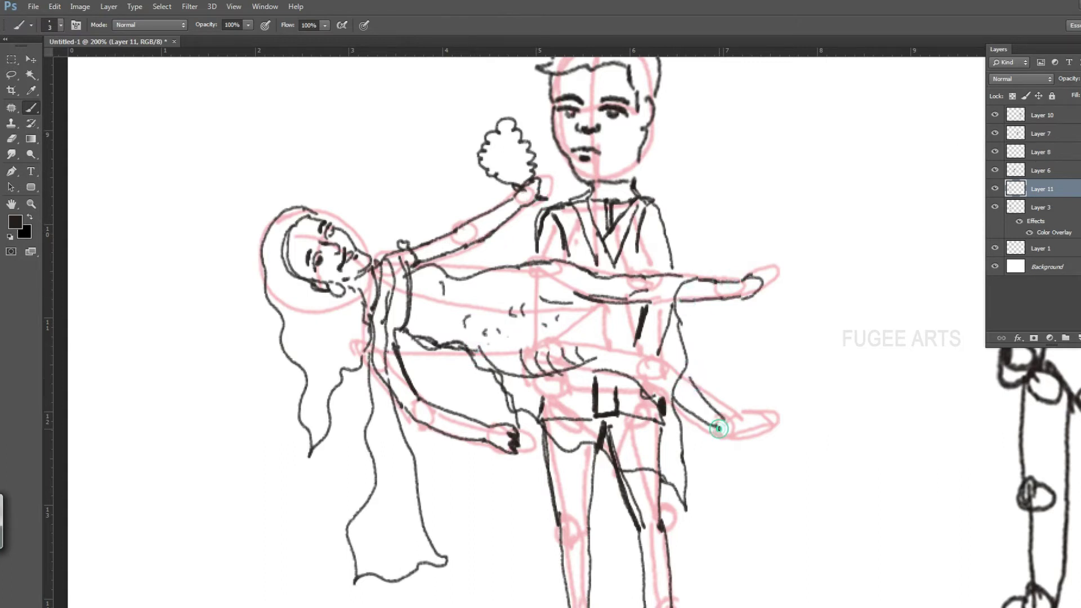
Hide the first couple's pink guide layer and rotate the carried woman clockwise into a diagonal pose
left_click(996, 207)
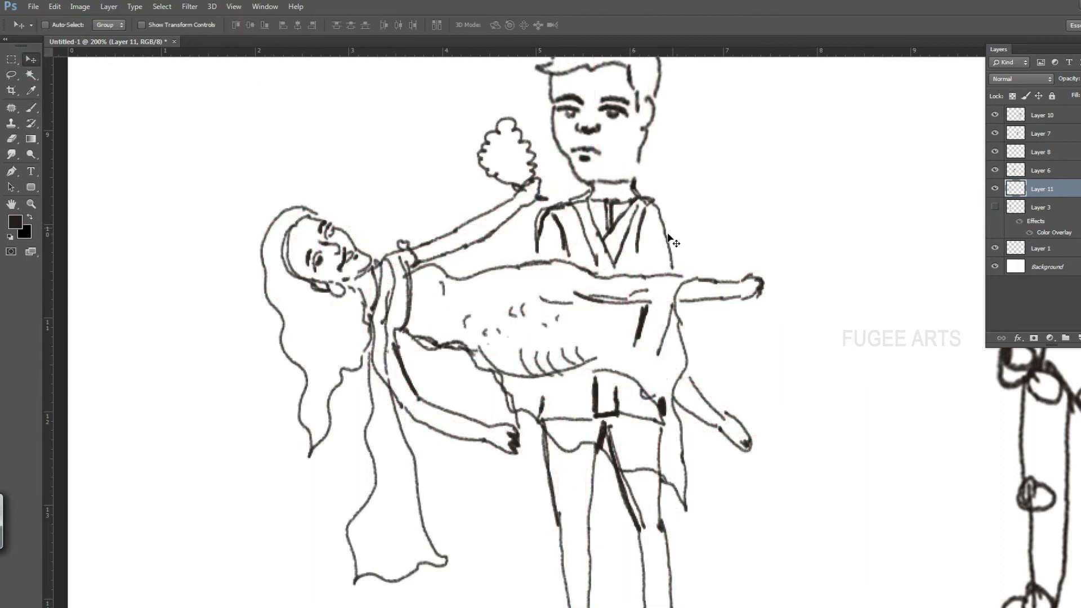
left_click(1016, 188, "ctrl")
key("ctrl+t")
left_click_drag(868, 248, 871, 391)
key("Return")
key("ctrl+d")
left_click_drag(596, 181, 698, 270)
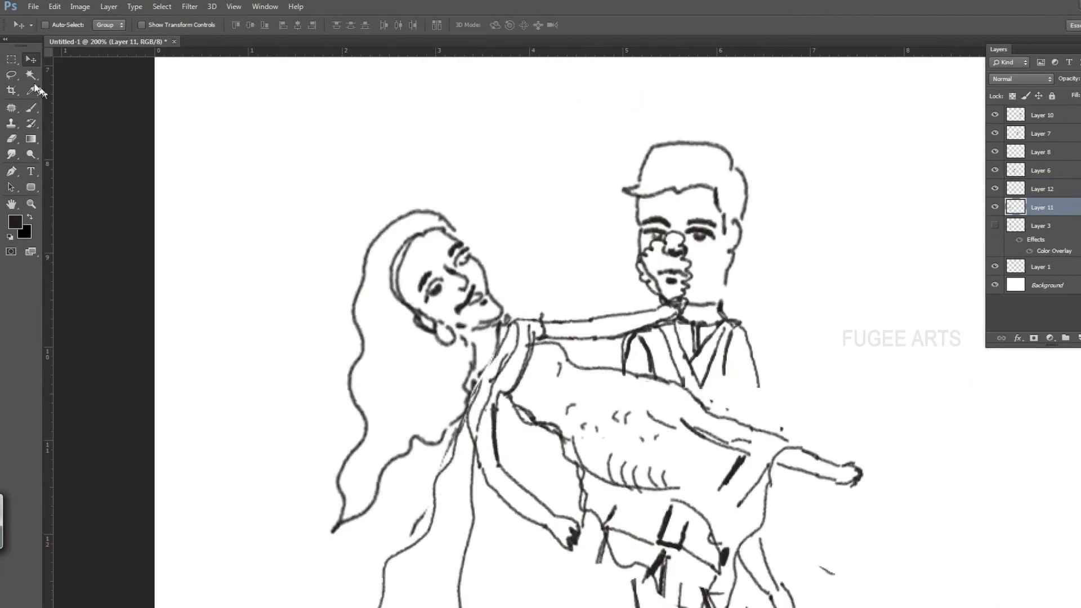
Touch up the man's body lines, and scale down the whole inked first couple on its three layers
left_click(31, 107)
left_click_drag(650, 336, 657, 383)
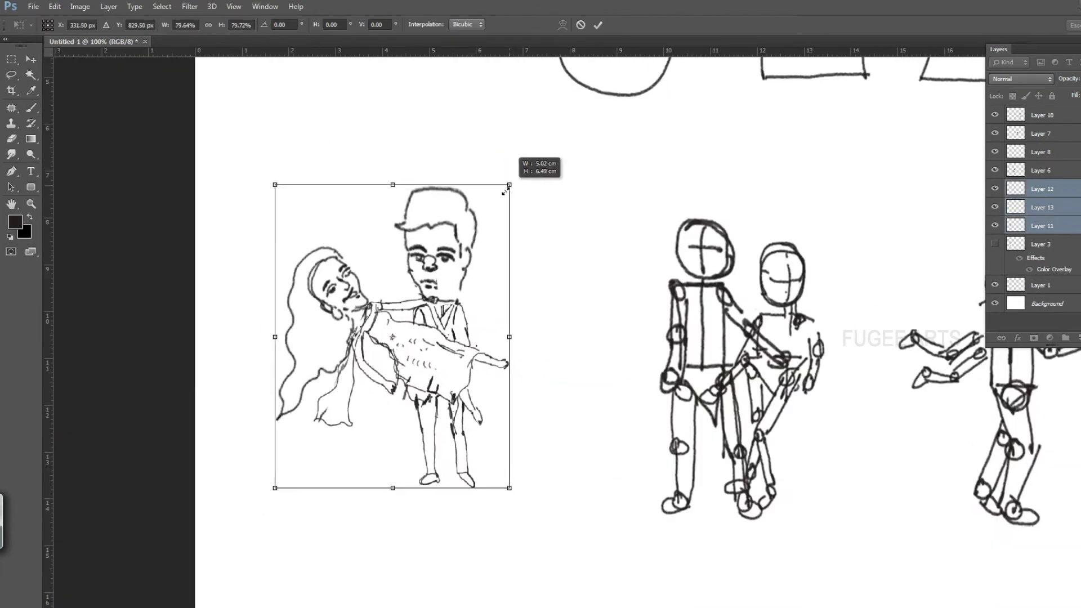
left_click_drag(515, 167, 511, 198)
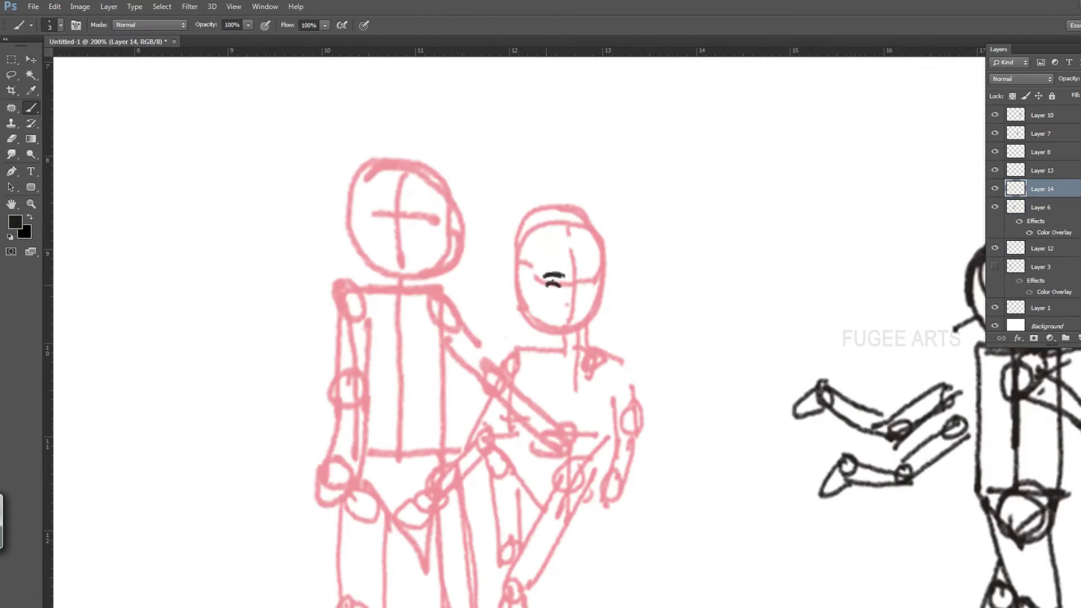
On Layer 14, draw the second couple's woman's face, parted hair and long side braid over the pink guide
left_click_drag(545, 283, 563, 283)
left_click_drag(577, 275, 595, 281)
left_click_drag(526, 275, 530, 293)
left_click_drag(600, 276, 598, 288)
left_click_drag(570, 242, 538, 279)
left_click_drag(570, 248, 594, 279)
mouse_move(595, 282)
left_mouse_down()
mouse_move(560, 329)
mouse_move(534, 297)
mouse_move(527, 273)
mouse_move(570, 238)
left_mouse_up()
left_click_drag(598, 325, 613, 370)
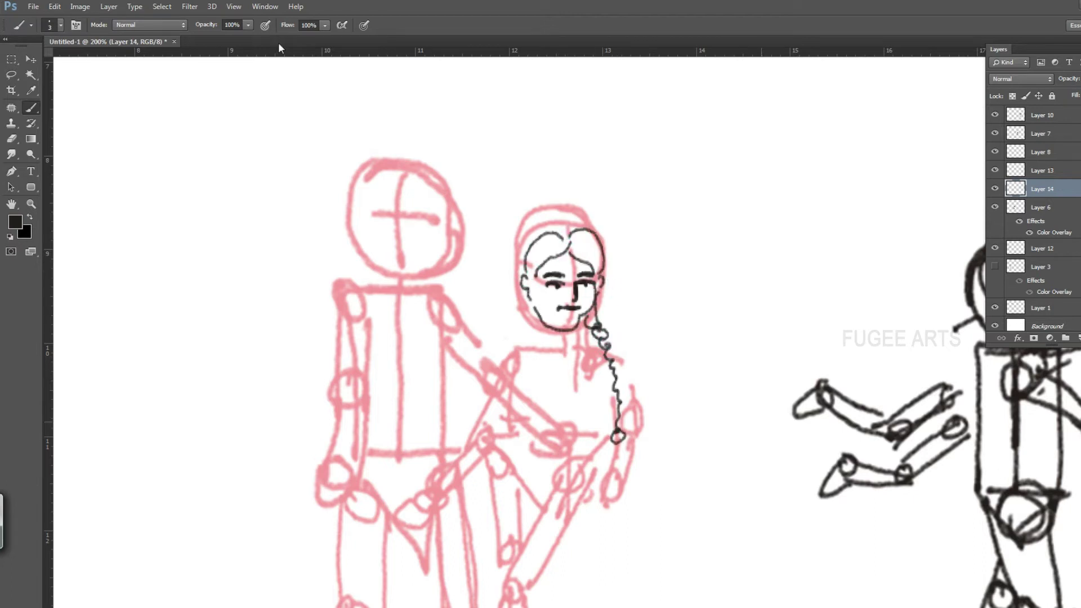
Enlarge the woman's head and braid to about 186% and position them over the guide head
key("ctrl+t")
left_click_drag(627, 225, 667, 151)
left_click_drag(625, 254, 635, 265)
left_click_drag(673, 160, 681, 141)
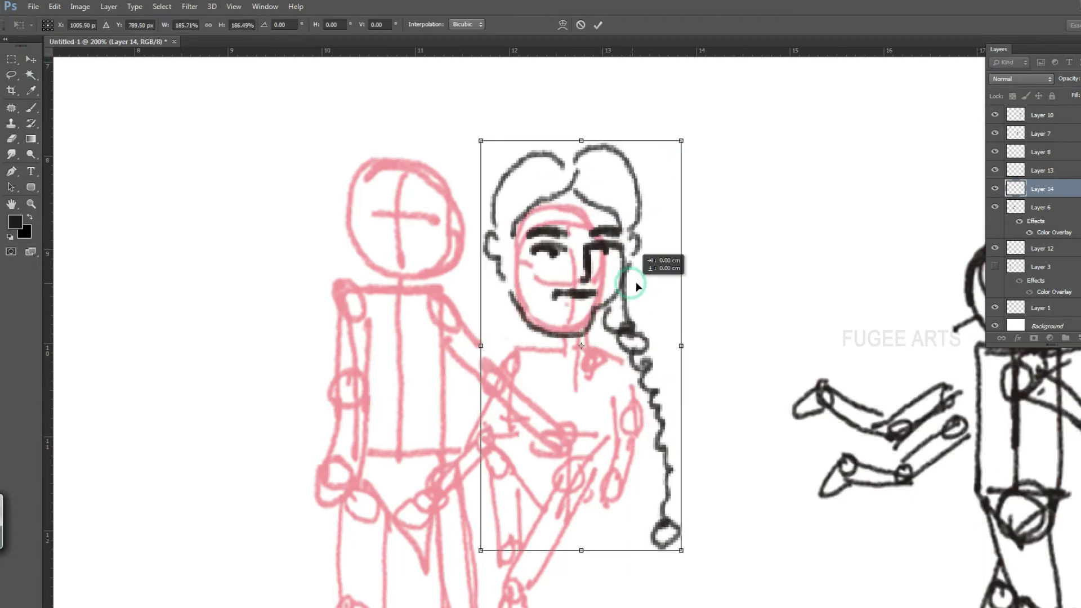
left_click_drag(631, 284, 639, 282)
key("Return")
Draw the woman's neck, shoulders, diagonal neckline and bent outer arm with hand, and close the hair parting
scroll(626, 288, "down", 3)
left_click(31, 108)
scroll(711, 313, "down", 2)
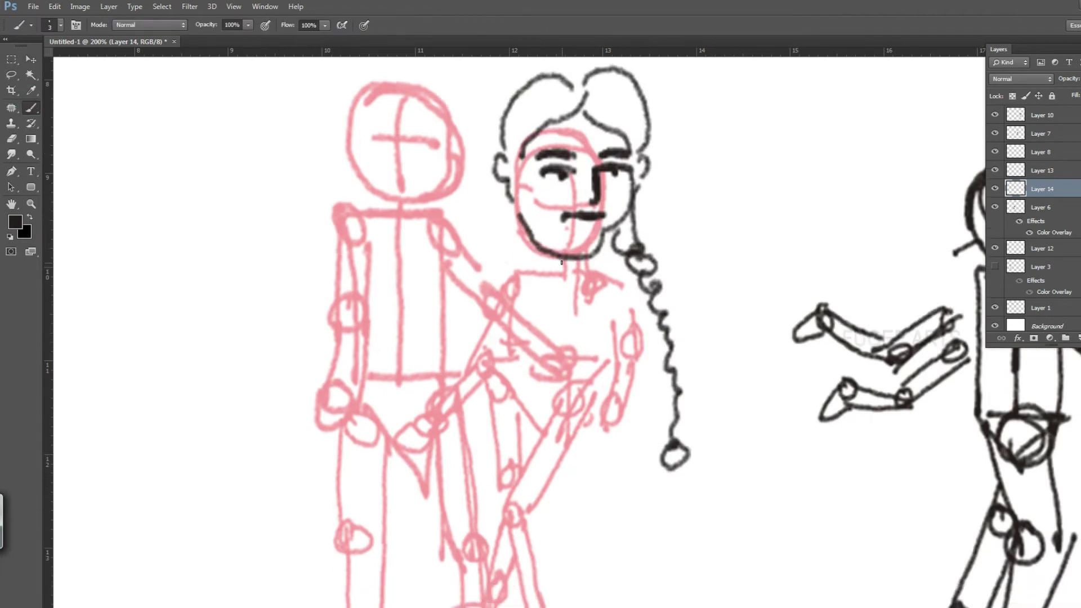
left_click_drag(535, 278, 592, 314)
left_click_drag(550, 271, 503, 294)
mouse_move(589, 312)
left_mouse_down()
mouse_move(626, 305)
mouse_move(638, 356)
left_mouse_up()
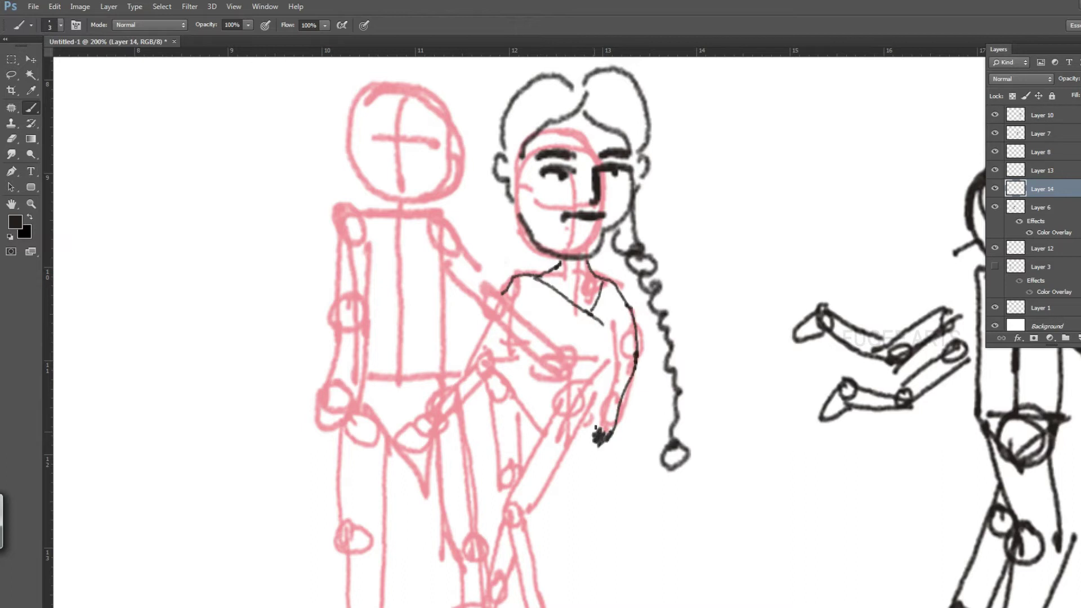
left_click_drag(610, 328, 602, 388)
left_click_drag(551, 83, 592, 84)
Draw the woman's long draped skirt with its fold lines, hem and feet, and the contours of her waist
mouse_move(592, 443)
left_mouse_down()
mouse_move(546, 495)
mouse_move(547, 516)
left_mouse_up()
mouse_move(547, 508)
left_mouse_down()
mouse_move(555, 533)
mouse_move(569, 400)
mouse_move(617, 507)
left_mouse_up()
left_click_drag(615, 501, 528, 511)
left_click_drag(616, 507, 528, 521)
left_click_drag(544, 396, 559, 480)
left_click_drag(540, 376, 550, 486)
left_click_drag(549, 365, 520, 378)
left_click_drag(560, 333, 506, 381)
mouse_move(590, 311)
left_mouse_down()
mouse_move(507, 379)
mouse_move(516, 371)
left_mouse_up()
left_click_drag(594, 298, 503, 389)
left_click_drag(513, 263, 505, 309)
left_click_drag(505, 273, 499, 305)
Add a layer and draw the eyebrows, eyes and jawline of the second couple's man over his guide head
left_click(1080, 339)
key("ctrl+minus")
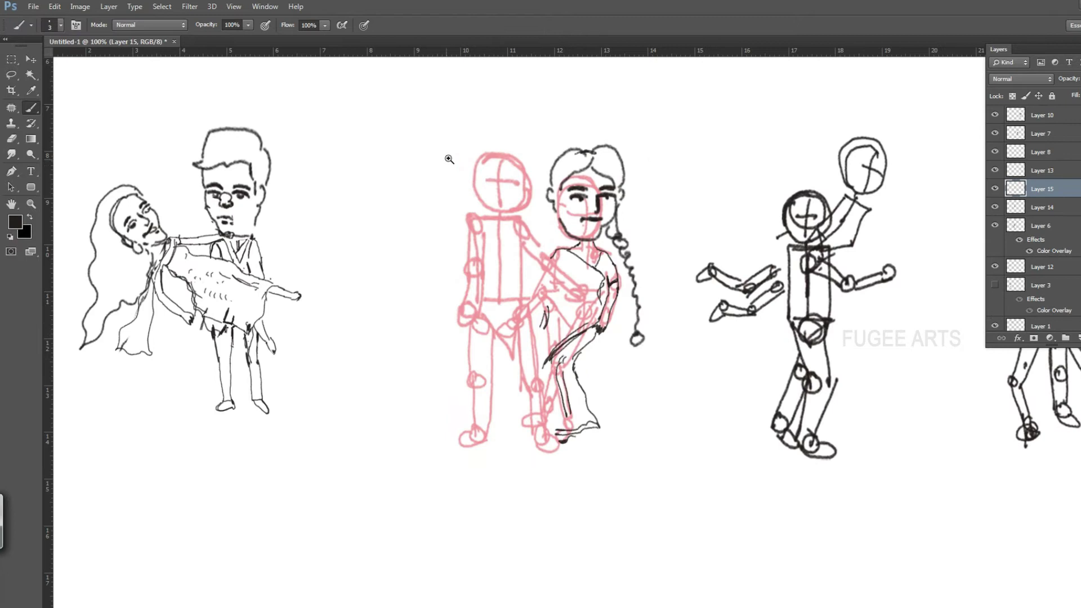
left_click(462, 159, "ctrl")
left_click_drag(502, 203, 523, 199)
left_click_drag(504, 209, 519, 212)
left_click_drag(539, 200, 558, 201)
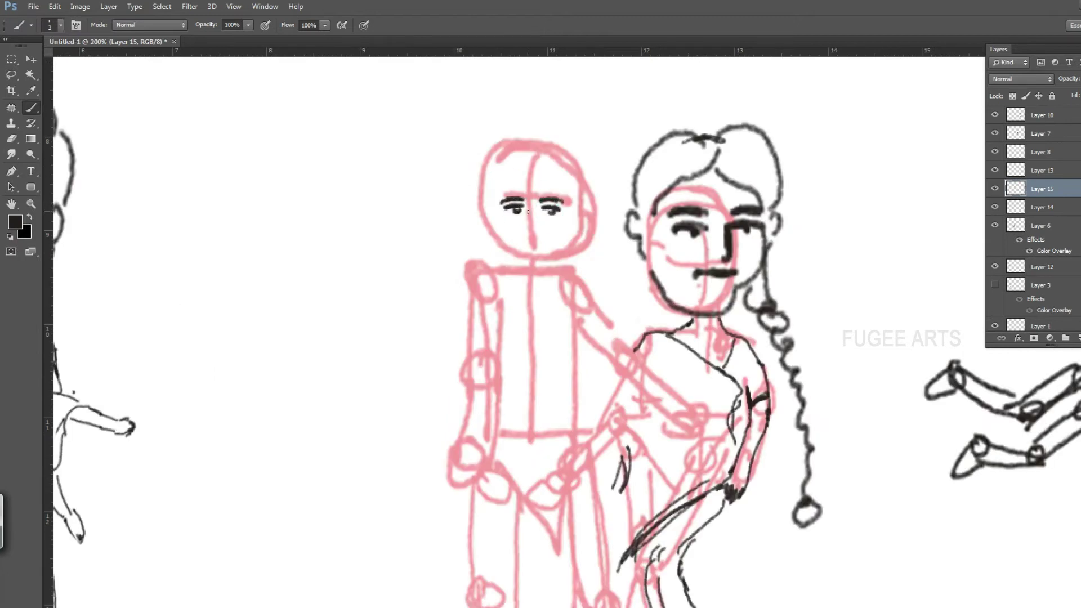
left_click_drag(543, 262, 574, 230)
left_click_drag(521, 262, 498, 234)
left_click_drag(531, 234, 516, 241)
key("ctrl+alt+z")
key("ctrl+alt+z")
Draw the man's moustache, sideburn and hair outline around the guide head
mouse_move(532, 234)
left_mouse_down()
mouse_move(546, 235)
mouse_move(516, 241)
left_mouse_up()
left_click_drag(533, 235, 549, 235)
left_click_drag(555, 179, 564, 202)
mouse_move(502, 180)
left_mouse_down()
mouse_move(488, 207)
mouse_move(564, 157)
mouse_move(623, 98)
left_mouse_up()
Enlarge the man's head drawing so it extends beyond the guide head, and switch back to the Brush tool
key("v")
key("ctrl+t")
left_click_drag(601, 207, 601, 162)
key("Return")
key("b")
scroll(507, 214, "down", 2)
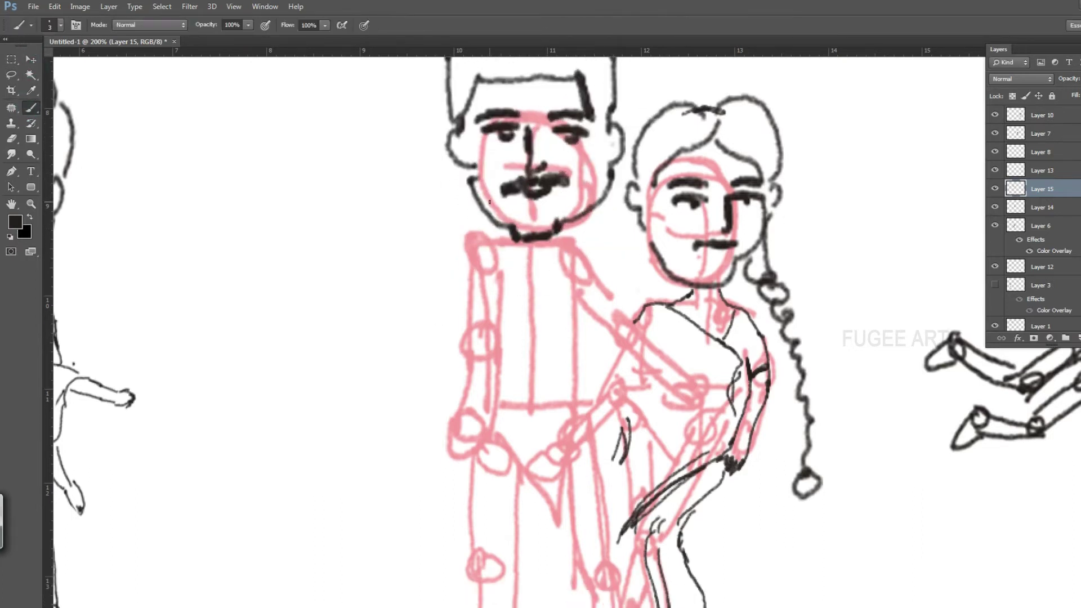
Draw the second man's collar line, shoulders, both sleeves, forearm and hand over the pink guide
left_click_drag(521, 237, 477, 245)
left_click_drag(467, 284, 461, 394)
left_click_drag(501, 312, 492, 391)
mouse_move(468, 344)
left_mouse_down()
mouse_move(498, 345)
mouse_move(479, 414)
left_mouse_up()
mouse_move(463, 395)
left_mouse_down()
mouse_move(456, 454)
mouse_move(476, 460)
mouse_move(485, 418)
left_mouse_up()
left_click_drag(492, 386, 481, 414)
left_click_drag(551, 239, 614, 300)
left_click_drag(610, 299, 600, 316)
left_click_drag(584, 310, 623, 345)
Draw the side of the man's shirt, its V-shaped collar, buttoned front placket and chest pocket
mouse_move(614, 304)
left_mouse_down()
mouse_move(635, 329)
mouse_move(614, 380)
left_mouse_up()
left_click_drag(594, 326, 597, 382)
left_click_drag(521, 240, 543, 266)
mouse_move(500, 244)
left_mouse_down()
mouse_move(533, 281)
mouse_move(542, 379)
left_mouse_up()
left_click_drag(543, 313, 544, 319)
left_click_drag(546, 373, 548, 382)
mouse_move(554, 314)
left_mouse_down()
mouse_move(577, 314)
mouse_move(554, 346)
left_mouse_up()
left_click_drag(580, 316, 582, 347)
Draw the shirt's lower edge, erase part of the line across the front, and return to the Brush tool
mouse_move(498, 374)
left_mouse_down()
mouse_move(580, 405)
mouse_move(596, 384)
left_mouse_up()
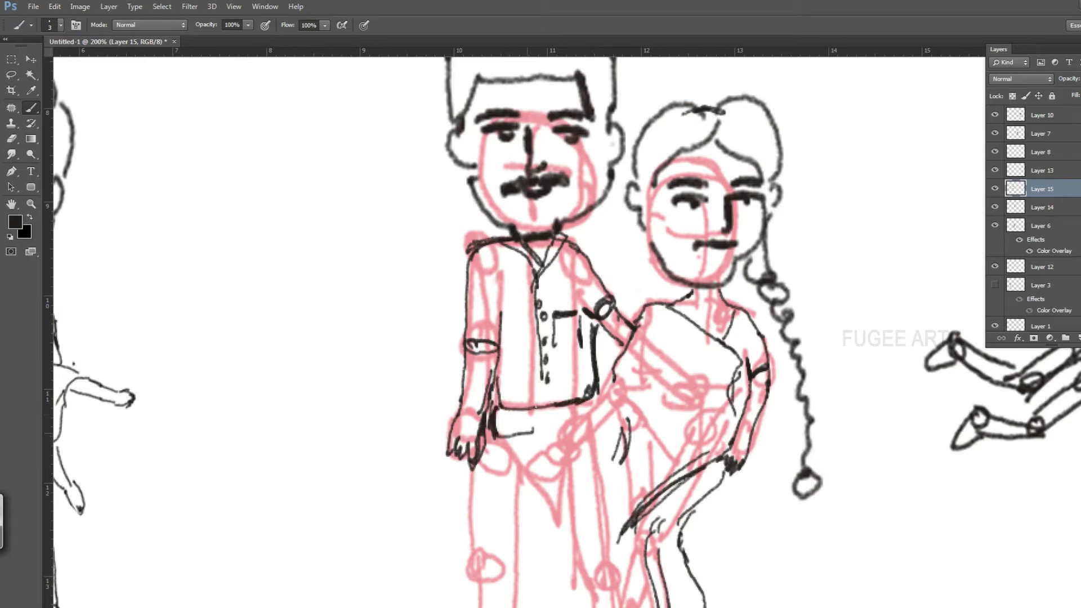
left_click(13, 139)
left_click_drag(519, 405, 575, 408)
left_click(31, 107)
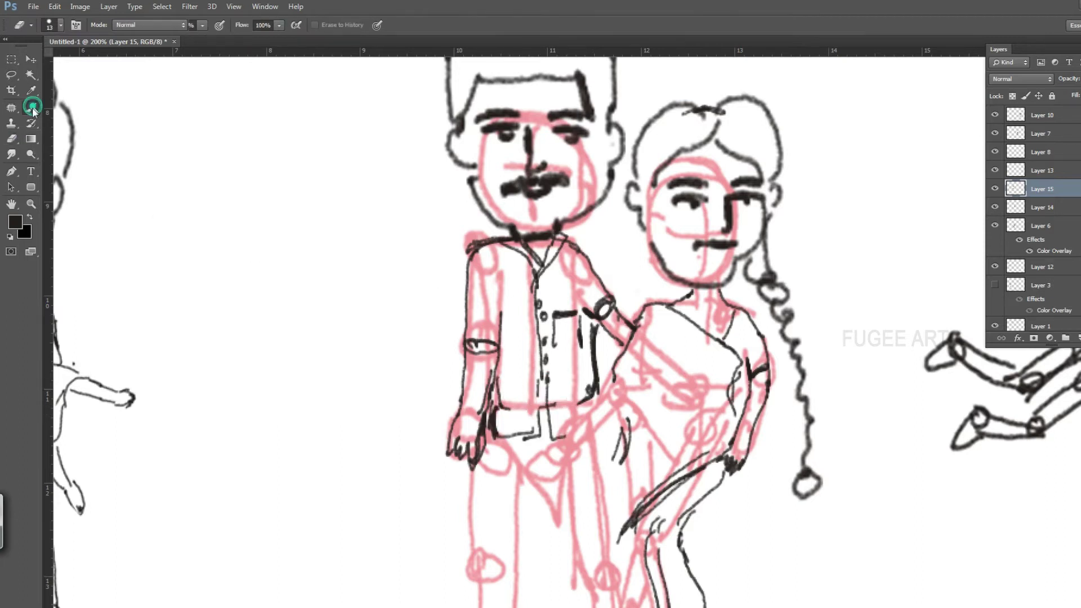
Draw the man's two trouser legs with their cuffs and both shoes over the guide legs
key("ctrl+minus")
scroll(554, 459, "up", 1)
left_click_drag(505, 358, 502, 530)
left_click_drag(551, 365, 530, 546)
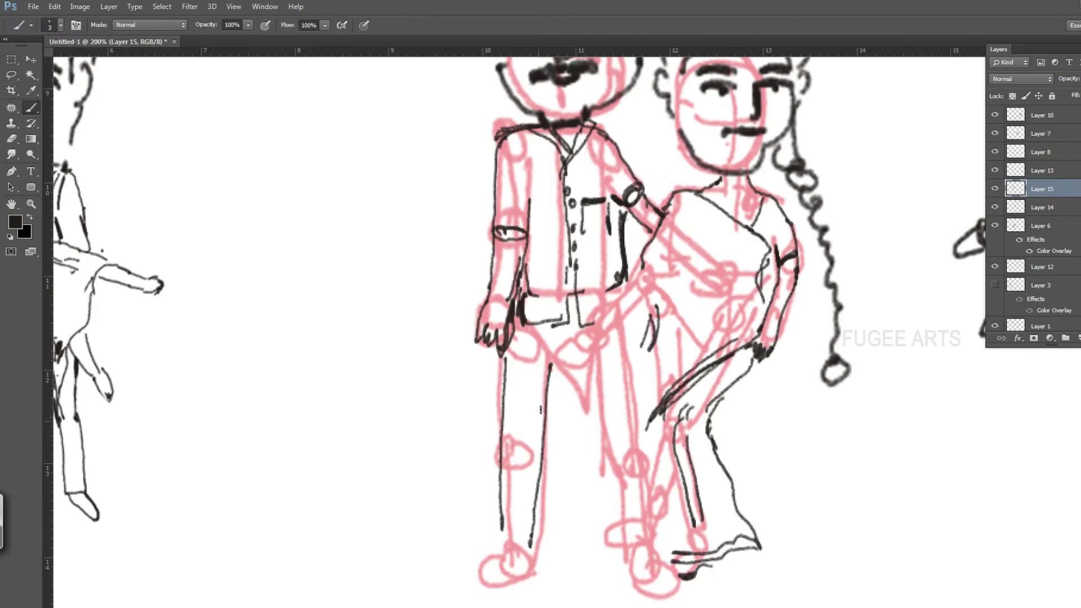
left_click_drag(580, 375, 607, 463)
mouse_move(624, 331)
left_mouse_down()
mouse_move(637, 448)
mouse_move(610, 565)
left_mouse_up()
left_click_drag(610, 565, 651, 547)
left_click_drag(636, 431, 651, 547)
left_click_drag(498, 520, 539, 547)
left_click_drag(532, 549, 483, 579)
left_click_drag(617, 563, 647, 551)
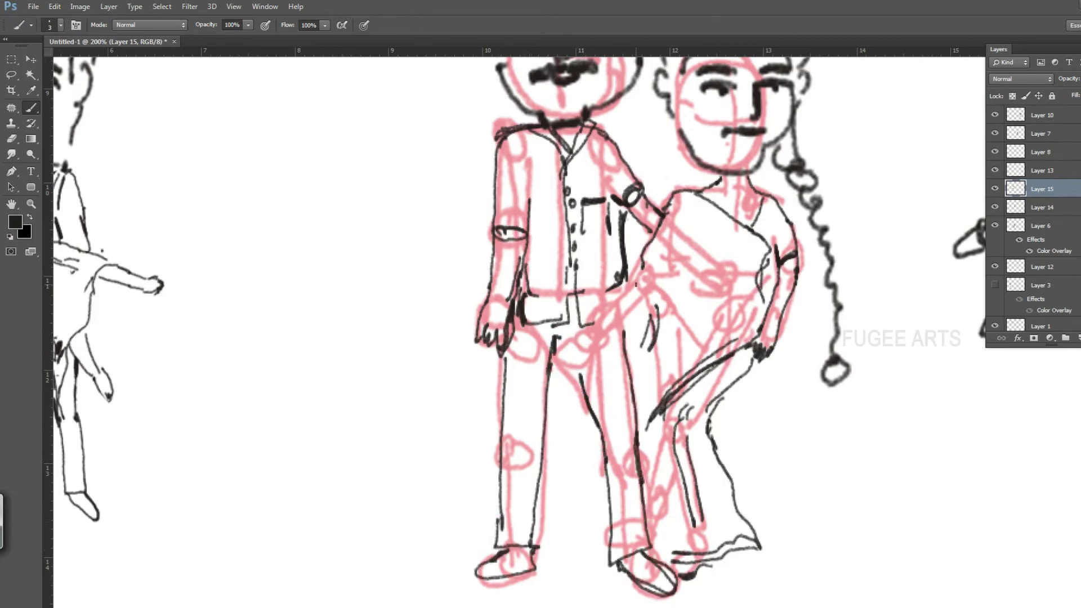
Hide guide Layer 6, and on Layer 13 add the woman's sari folds, shoulder line and the man's hand at her waist
left_click(996, 225)
left_click(1042, 170)
scroll(348, 246, "up", 3)
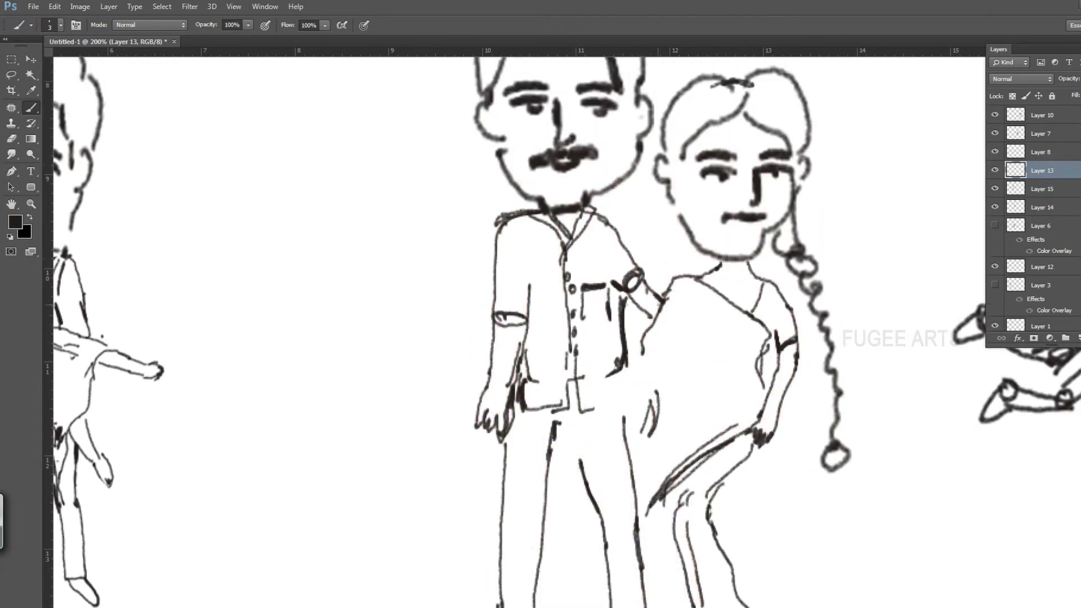
left_click_drag(739, 376, 749, 406)
left_click_drag(696, 402, 659, 455)
mouse_move(625, 405)
left_mouse_down()
mouse_move(644, 360)
mouse_move(634, 411)
mouse_move(650, 479)
left_mouse_up()
left_click_drag(701, 285, 673, 309)
left_click_drag(691, 287, 711, 281)
Draw the woman's jewellery: two earrings, a forehead ornament, a bindi and a necklace
left_click_drag(683, 235, 692, 283)
mouse_move(694, 276)
left_mouse_down()
mouse_move(698, 259)
mouse_move(661, 214)
left_mouse_up()
left_click_drag(668, 223, 670, 227)
mouse_move(794, 204)
left_mouse_down()
mouse_move(806, 221)
mouse_move(792, 212)
left_mouse_up()
left_click_drag(790, 228, 791, 233)
left_click_drag(748, 161, 750, 165)
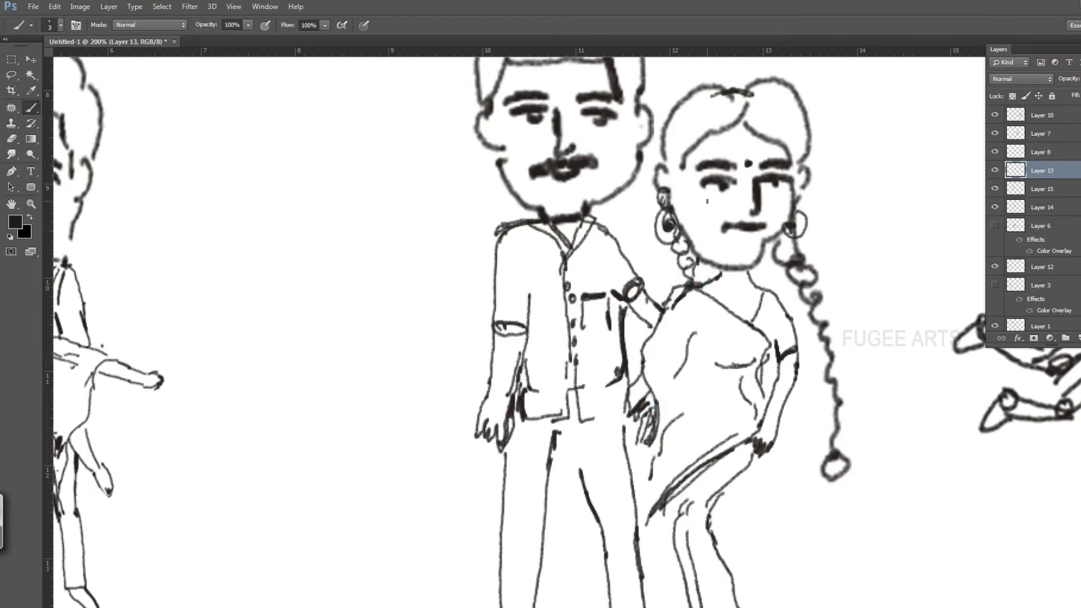
left_click_drag(718, 283, 749, 281)
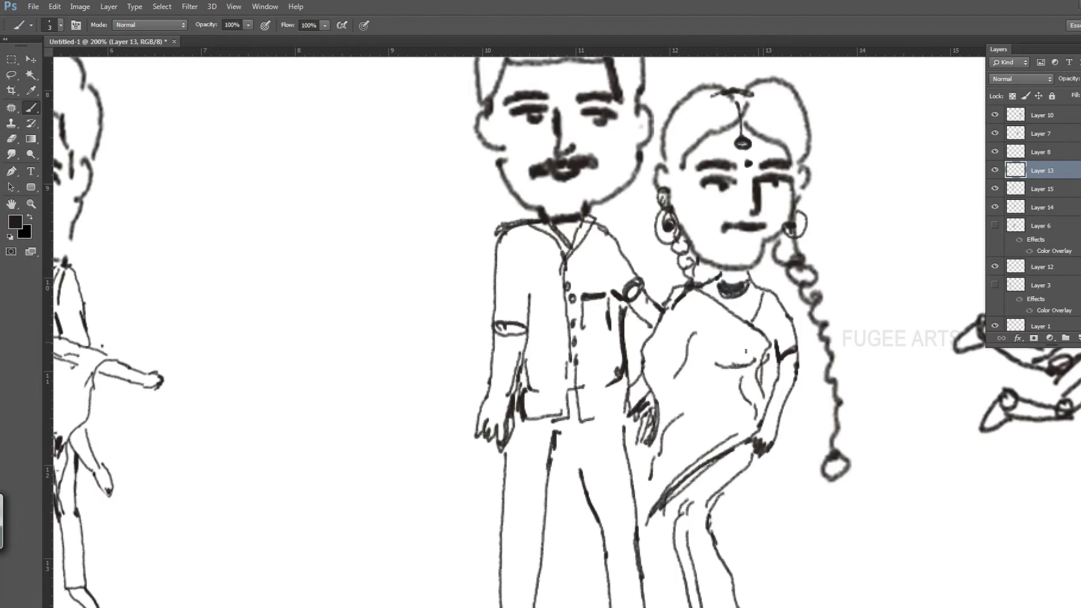
Scale down the second couple's merged drawing on Layer 13 and move it closer to the first couple
mouse_move(596, 421)
left_mouse_down()
mouse_move(625, 421)
mouse_move(516, 424)
left_mouse_up()
key("ctrl+t")
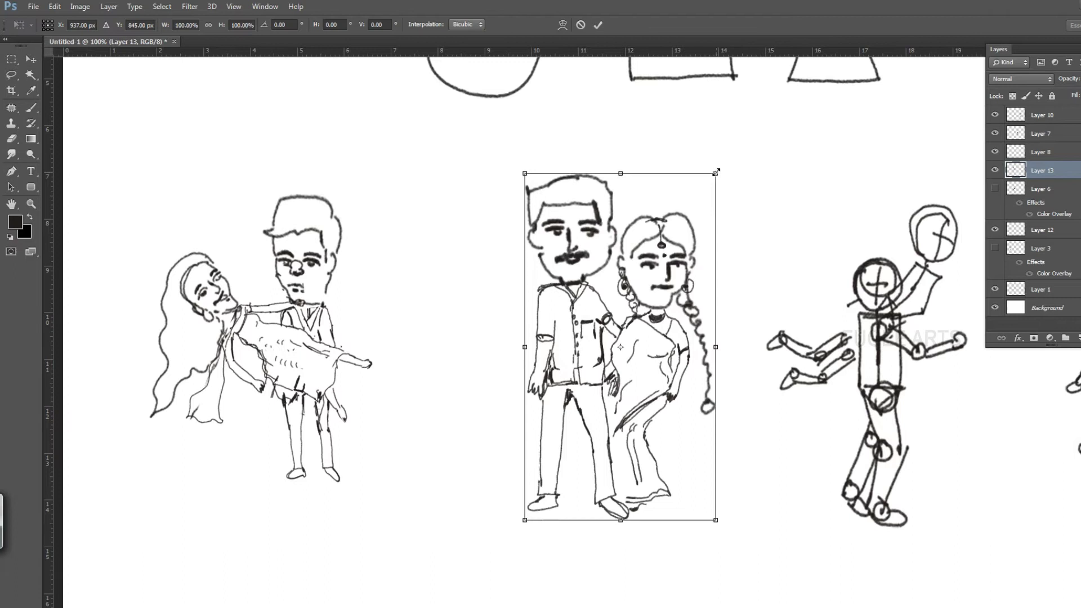
left_click_drag(717, 173, 696, 210)
left_click_drag(650, 283, 569, 281)
key("Return")
Draw the third couple's woman's profile face, earring and long wavy hair over her guide head on Layer 14
mouse_move(784, 181)
left_mouse_down()
mouse_move(796, 180)
mouse_move(797, 213)
mouse_move(773, 218)
left_mouse_up()
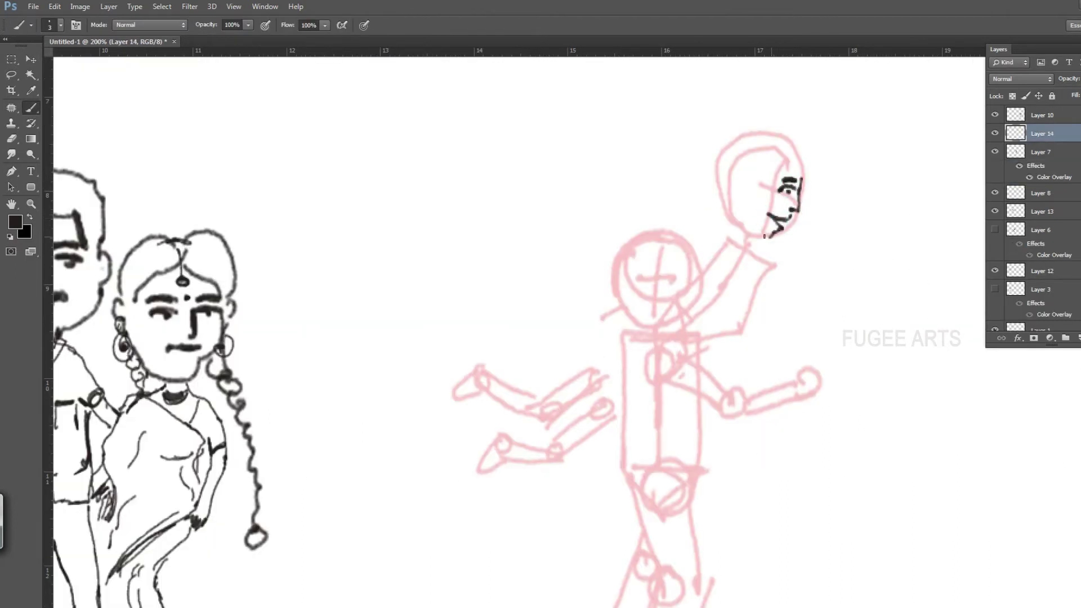
mouse_move(760, 174)
left_mouse_down()
mouse_move(758, 192)
mouse_move(811, 162)
mouse_move(779, 147)
mouse_move(707, 203)
left_mouse_up()
mouse_move(749, 142)
left_mouse_down()
mouse_move(708, 212)
mouse_move(750, 244)
mouse_move(738, 241)
left_mouse_up()
mouse_move(709, 197)
left_mouse_down()
mouse_move(727, 237)
mouse_move(700, 259)
left_mouse_up()
left_click_drag(786, 246, 775, 236)
left_click_drag(800, 206, 794, 341)
left_click_drag(759, 293, 794, 338)
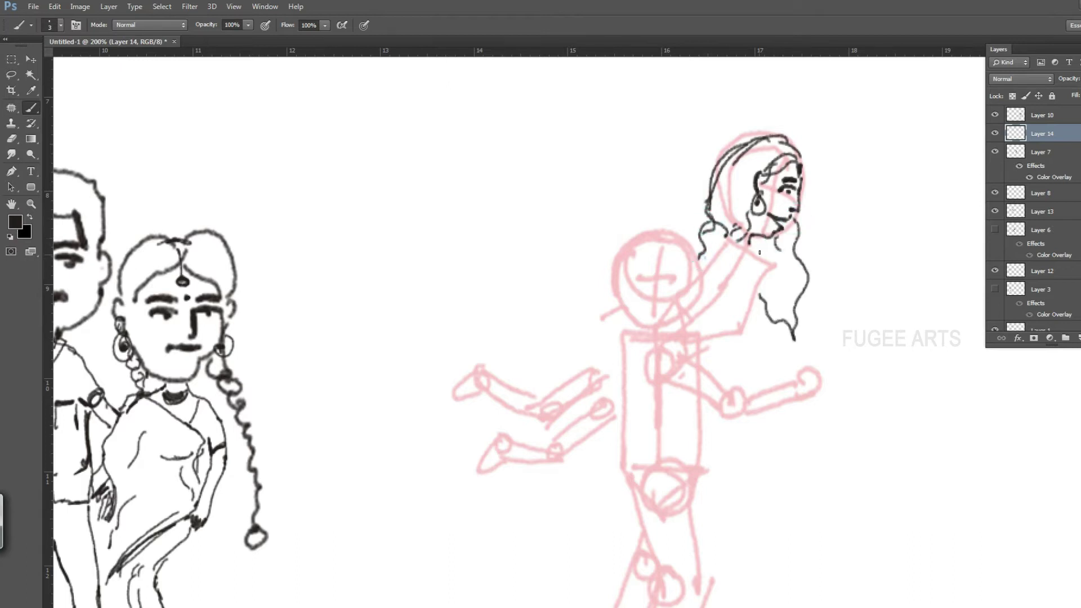
Draw the carried woman's upper body, her hanging arm with its hand, and her waistline
left_click_drag(760, 303, 757, 319)
left_click_drag(753, 273, 743, 322)
mouse_move(752, 275)
left_mouse_down()
mouse_move(738, 327)
mouse_move(783, 353)
left_mouse_up()
left_click_drag(739, 328, 781, 364)
left_click_drag(780, 354, 781, 364)
left_click_drag(746, 306, 711, 333)
Draw the carried woman's back, raised legs and feet, and her hanging skirt with fold lines
mouse_move(606, 342)
left_mouse_down()
mouse_move(624, 323)
mouse_move(560, 374)
mouse_move(514, 387)
left_mouse_up()
left_click_drag(621, 319, 593, 357)
mouse_move(588, 536)
left_mouse_down()
mouse_move(622, 461)
mouse_move(525, 398)
mouse_move(522, 413)
left_mouse_up()
left_click_drag(489, 371, 484, 387)
left_click_drag(545, 444, 504, 440)
left_click_drag(546, 463, 507, 457)
left_click_drag(584, 397, 586, 477)
left_click_drag(601, 395, 601, 463)
left_click_drag(608, 394, 611, 424)
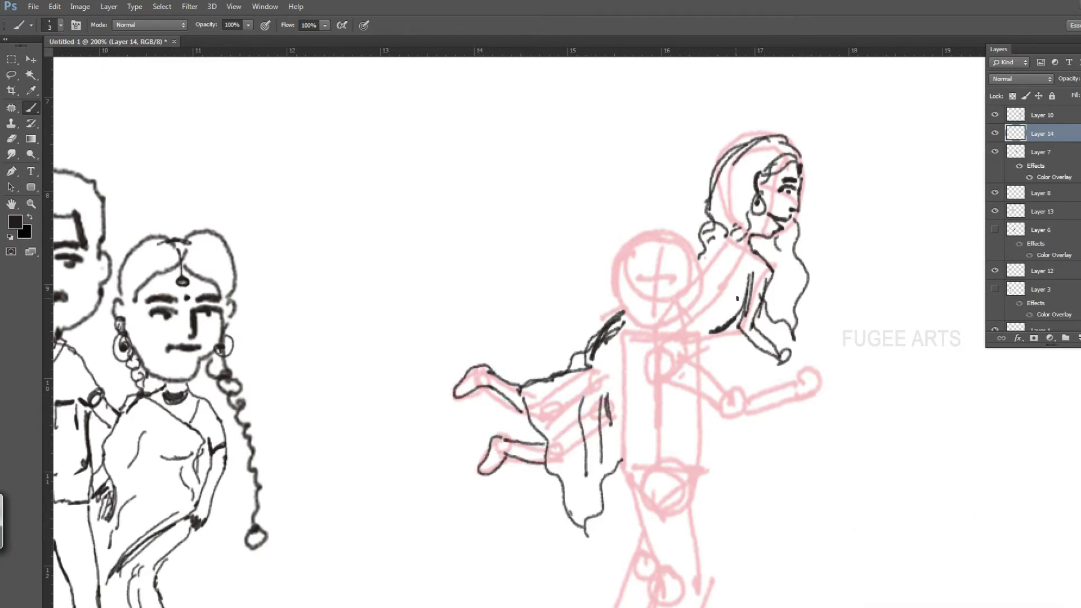
Lasso the carried woman's head and enlarge it well beyond the guide head
scroll(782, 254, "down", 3)
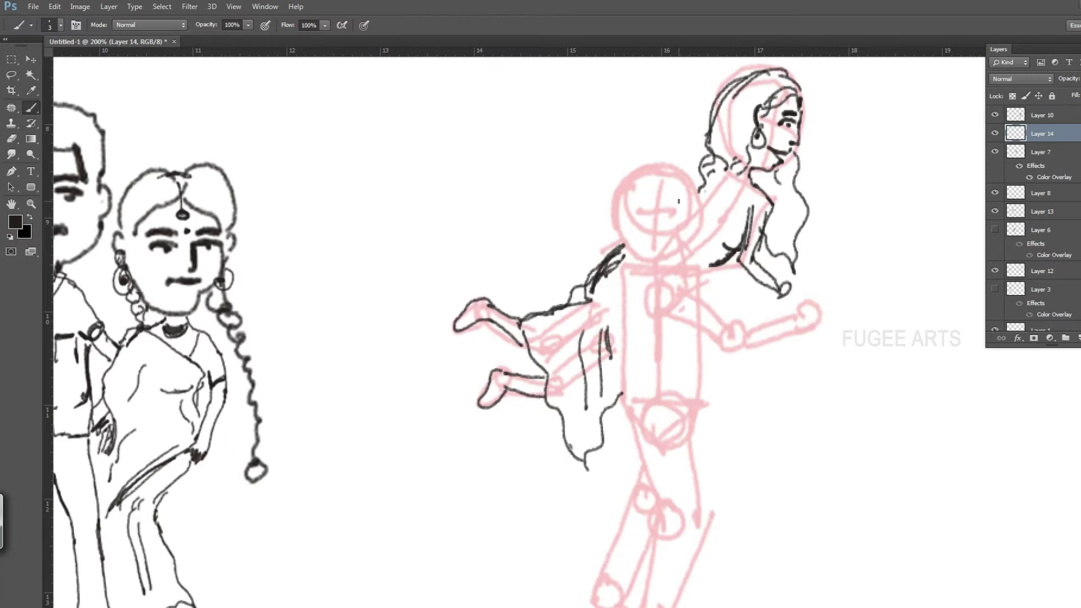
scroll(679, 201, "up", 4)
left_click(12, 74)
left_click_drag(774, 156, 770, 148)
left_click(31, 60)
key("ctrl+j")
key("ctrl+t")
mouse_move(805, 180)
left_mouse_down()
mouse_move(843, 154)
mouse_move(870, 106)
left_mouse_up()
key("Return")
On Layer 15, draw the third couple's man's face, goatee, ears and swept-up hair over his guide head
key("b")
scroll(642, 241, "down", 3)
left_click_drag(663, 251, 675, 252)
mouse_move(657, 248)
left_mouse_down()
mouse_move(662, 294)
mouse_move(692, 238)
left_mouse_up()
left_click_drag(653, 288, 629, 248)
left_click_drag(673, 213, 616, 248)
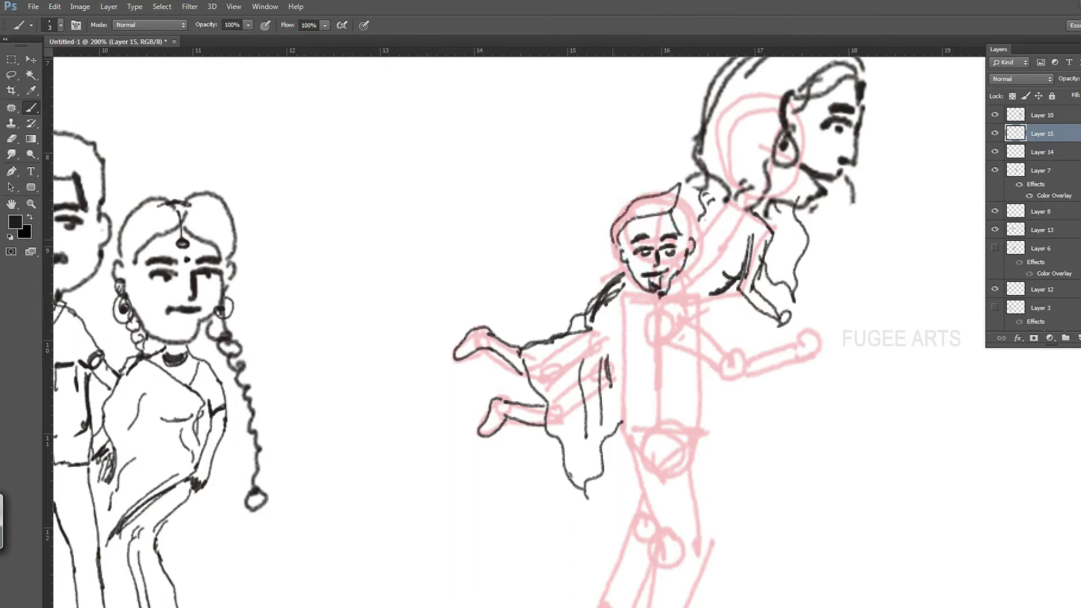
Enlarge the third man's head drawing and move it up above his shoulders
left_click(31, 60)
key("ctrl+t")
left_click_drag(698, 180, 752, 103)
left_click_drag(698, 213, 689, 137)
key("Return")
scroll(697, 167, "down", 2)
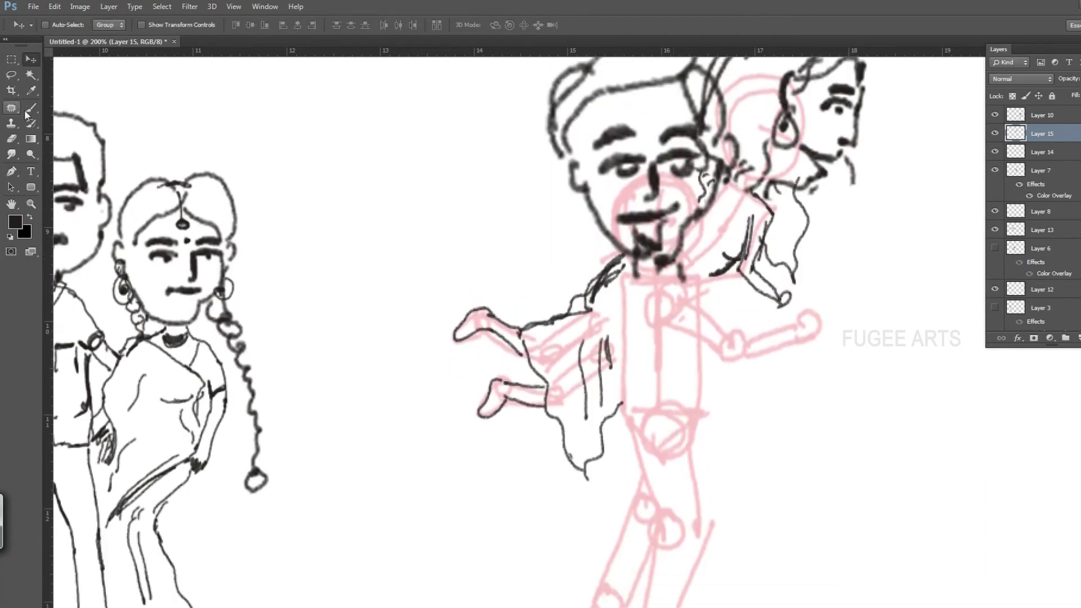
Draw the third man's neckline and his bent outstretched arm with cuff and fist
key("b")
left_click_drag(636, 275, 669, 276)
left_click_drag(646, 319, 706, 354)
mouse_move(675, 295)
left_mouse_down()
mouse_move(725, 337)
mouse_move(780, 353)
left_mouse_up()
left_click_drag(780, 336, 799, 326)
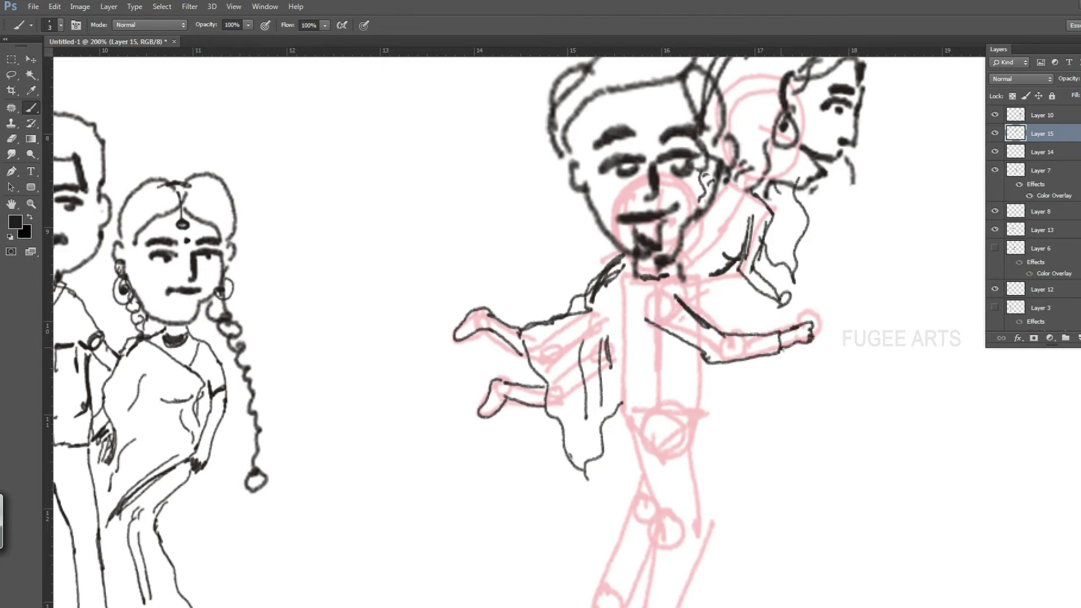
Draw the shoulders, sides and hem of the third man's shirt over the guide torso
left_click_drag(676, 273, 710, 322)
left_click_drag(631, 273, 614, 376)
left_click_drag(617, 437, 706, 426)
left_click_drag(706, 354, 710, 428)
Draw the third man's bent trouser legs and both shoes over the guide legs
left_click_drag(625, 432, 668, 514)
left_click_drag(702, 432, 711, 509)
left_click_drag(704, 444, 715, 515)
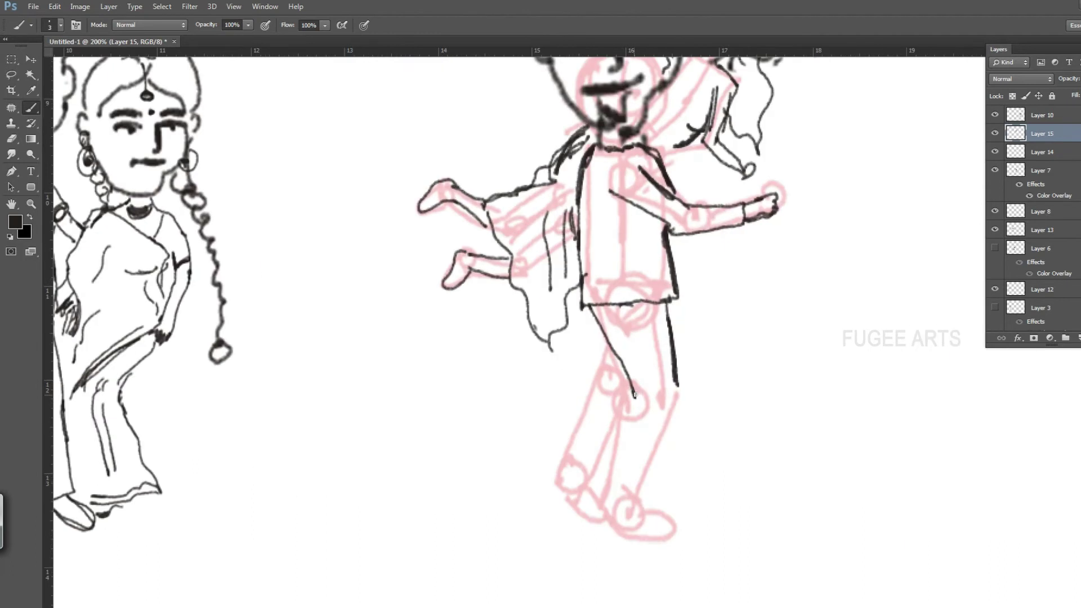
left_click_drag(637, 394, 613, 501)
mouse_move(675, 388)
left_mouse_down()
mouse_move(642, 486)
mouse_move(617, 521)
left_mouse_up()
left_click_drag(615, 518, 673, 535)
left_click_drag(614, 358, 569, 472)
left_click_drag(628, 436, 598, 485)
mouse_move(627, 437)
left_mouse_down()
mouse_move(591, 487)
mouse_move(609, 518)
left_mouse_up()
left_click_drag(574, 474, 597, 485)
On Layer 16, draw the fourth man's facial features, full beard, ears and hair over his guide head
key("ctrl+minus")
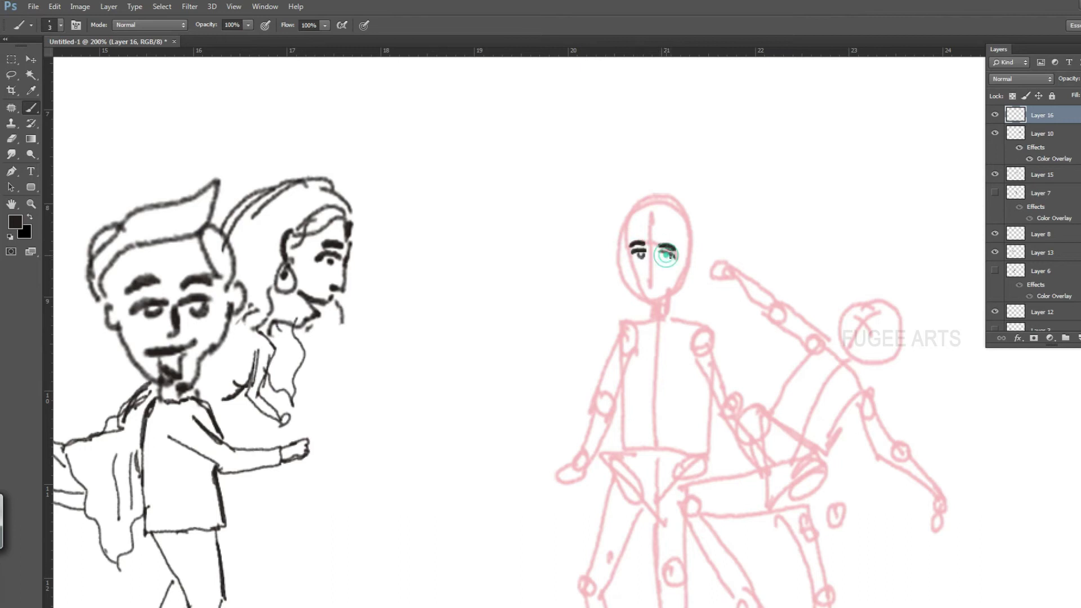
left_click_drag(642, 277, 684, 269)
mouse_move(623, 242)
left_mouse_down()
mouse_move(626, 268)
mouse_move(691, 251)
mouse_move(676, 298)
left_mouse_up()
mouse_move(684, 256)
left_mouse_down()
mouse_move(659, 304)
mouse_move(654, 287)
left_mouse_up()
Enlarge the bearded man's head drawing beyond the guide head and move it up above his neck
key("v")
key("ctrl+t")
left_click_drag(693, 194, 754, 110)
left_click_drag(705, 227, 700, 164)
key("Return")
Draw the bearded man's shoulders, collar, both sleeves and his lowered hand with the Brush tool
scroll(728, 333, "down", 1)
scroll(731, 339, "down", 1)
key("b")
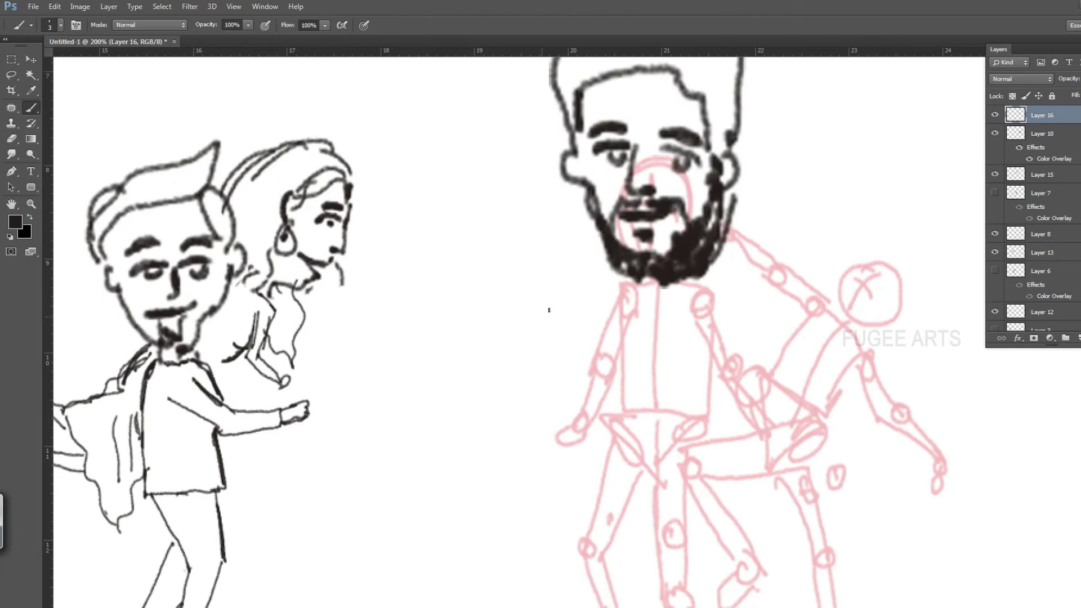
left_click_drag(599, 346, 591, 372)
left_click_drag(629, 285, 622, 324)
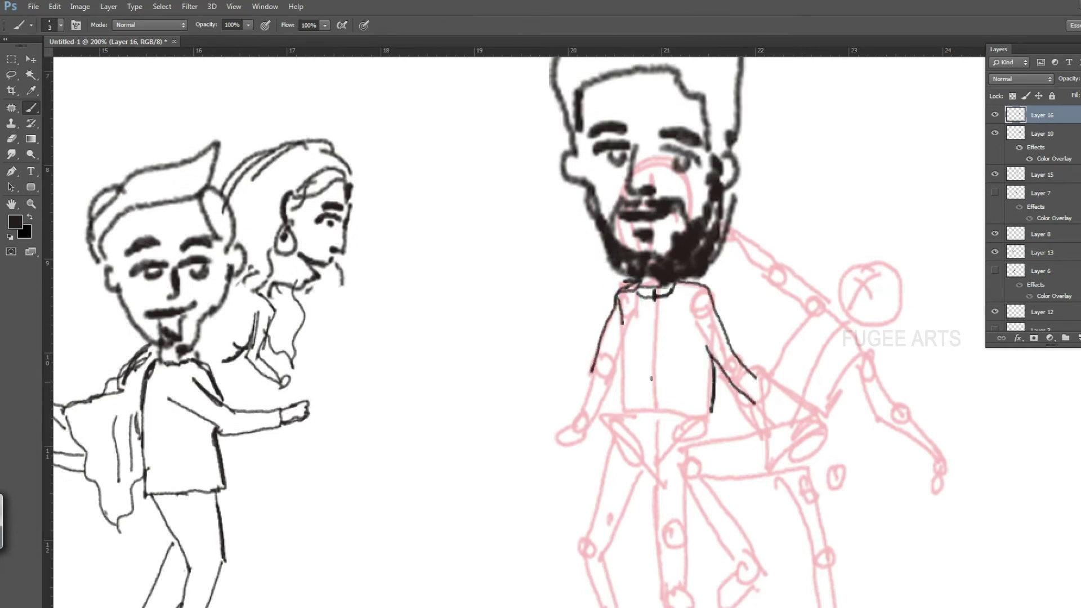
left_click_drag(574, 419, 596, 438)
mouse_move(596, 434)
left_mouse_down()
mouse_move(609, 386)
mouse_move(600, 428)
left_mouse_up()
left_click_drag(575, 422, 556, 441)
Draw the side, centre line, row of buttons and hem of the bearded man's jacket
left_click_drag(626, 395, 624, 420)
mouse_move(657, 306)
left_mouse_down()
mouse_move(660, 432)
mouse_move(656, 326)
left_mouse_up()
left_click_drag(657, 378, 659, 381)
left_click_drag(658, 423, 660, 429)
Draw the bearded man's two trouser legs and both shoes over the guide legs
key("ctrl+minus")
key("ctrl+plus")
left_click_drag(605, 396, 591, 445)
left_click_drag(623, 409, 600, 493)
left_click_drag(605, 457, 610, 494)
left_click_drag(628, 348, 642, 465)
left_click_drag(664, 359, 657, 466)
left_click_drag(642, 454, 673, 510)
Add a new layer and draw the fourth woman's tilted face, hair and long hanging braid over her guide head
key("ctrl+shift+alt+n")
mouse_move(836, 138)
left_mouse_down()
mouse_move(854, 172)
mouse_move(838, 153)
left_mouse_up()
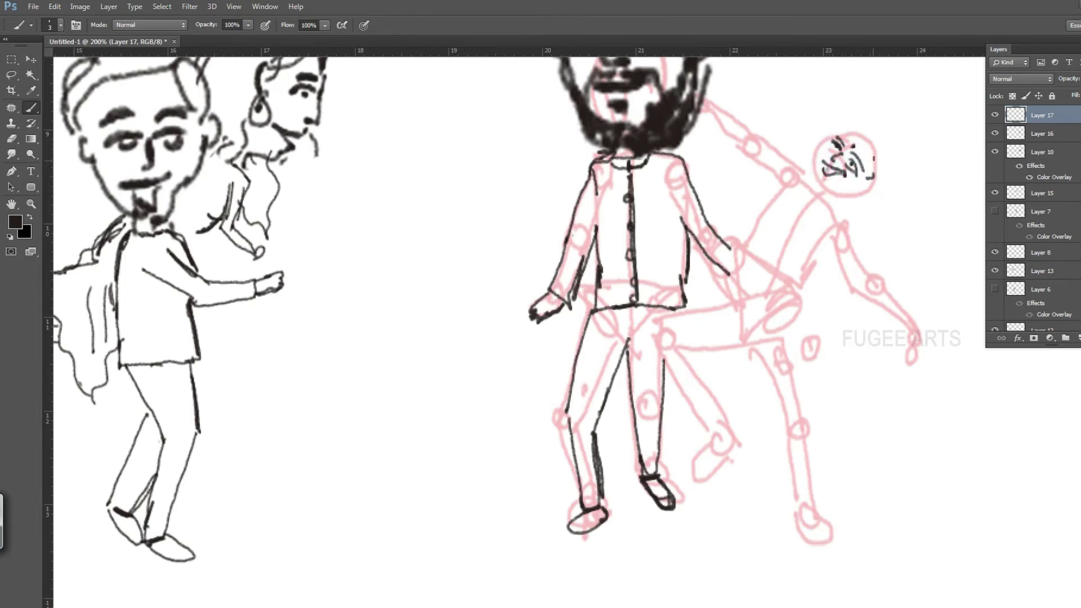
mouse_move(845, 131)
left_mouse_down()
mouse_move(872, 178)
mouse_move(860, 135)
left_mouse_up()
left_click_drag(867, 179, 860, 315)
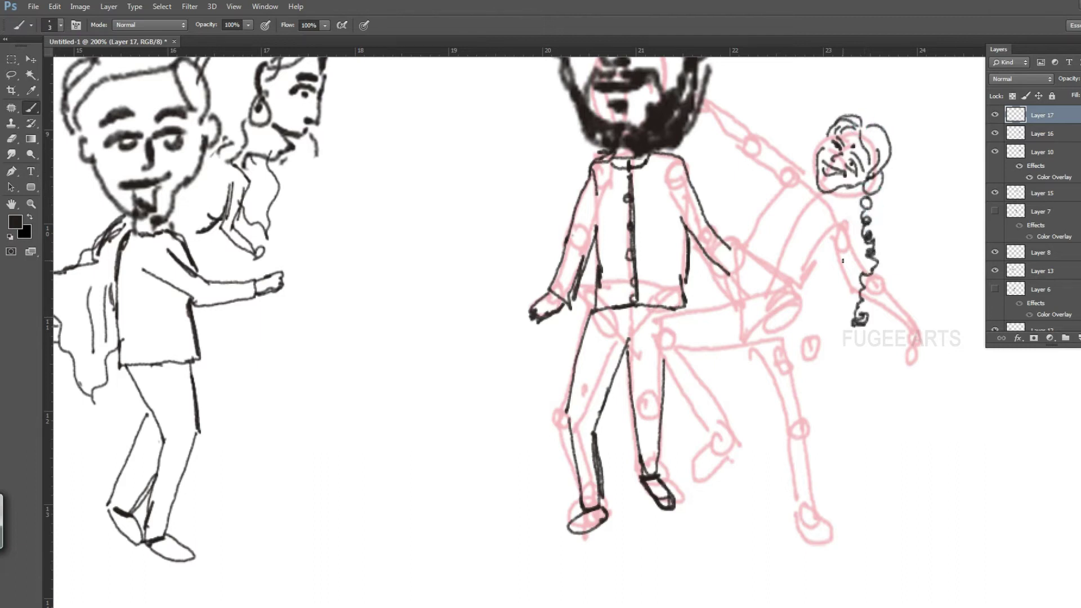
Enlarge the fourth woman's tilted head and braid and position them over the guide figure
left_click(31, 60)
key("ctrl+t")
left_click_drag(894, 111, 877, 217)
key("Return")
scroll(856, 265, "down", 2)
left_click_drag(852, 267, 885, 294)
key("ctrl+minus")
scroll(885, 294, "down", 1)
key("ctrl+t")
left_click_drag(778, 263, 786, 248)
key("Return")
Select the hanging braid with a marquee, transform it to fit beneath the woman's hair, and deselect it
left_click_drag(761, 293, 770, 299)
left_click(756, 437, "ctrl")
key("m")
mouse_move(736, 262)
left_mouse_down()
mouse_move(830, 607)
mouse_move(858, 607)
left_mouse_up()
mouse_move(839, 584)
left_mouse_down()
mouse_move(816, 586)
mouse_move(776, 499)
mouse_move(777, 467)
left_mouse_up()
key("ctrl+t")
key("Return")
key("ctrl+d")
key("b")
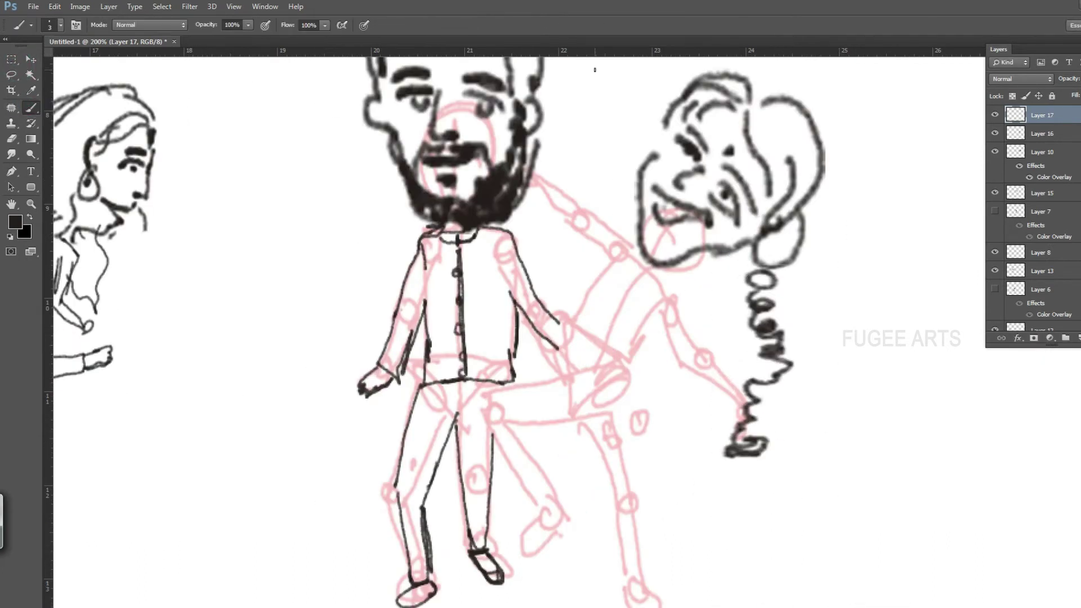
Draw the fourth woman's shoulder, lowered arm and blouse with the sari sash crossing her torso
mouse_move(655, 277)
left_mouse_down()
mouse_move(693, 334)
mouse_move(687, 322)
left_mouse_up()
left_click_drag(671, 293, 570, 342)
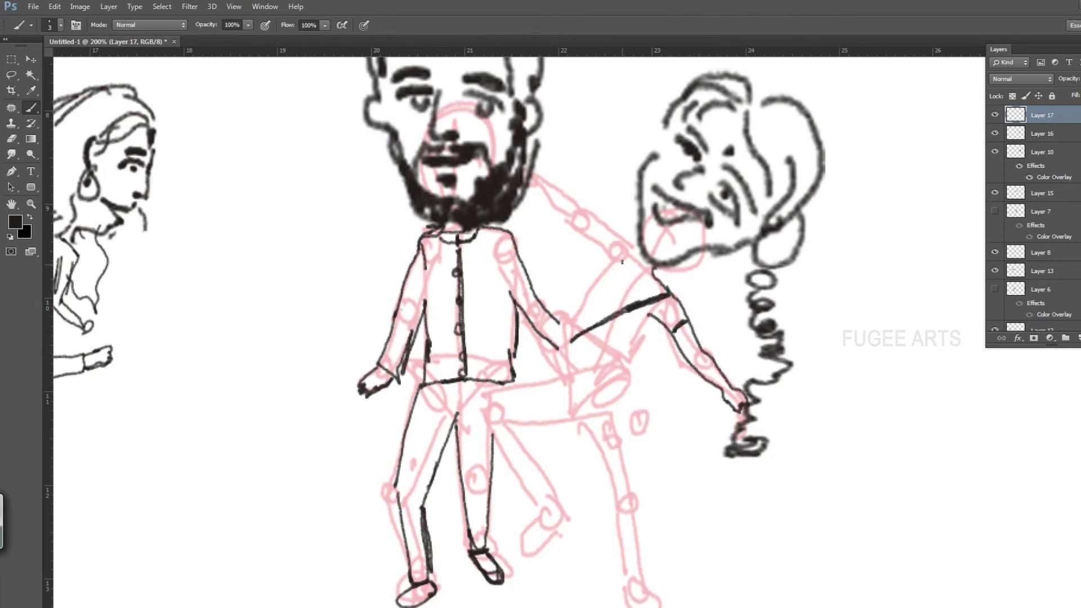
left_click_drag(632, 258, 590, 280)
left_click_drag(634, 325, 617, 320)
Draw the fourth woman's sari skirt with its folded hem and both feet over the guide legs
mouse_move(633, 366)
left_mouse_down()
mouse_move(551, 445)
mouse_move(538, 501)
left_mouse_up()
left_click_drag(620, 416, 644, 550)
left_click_drag(580, 527, 589, 561)
mouse_move(555, 496)
left_mouse_down()
mouse_move(569, 575)
mouse_move(643, 549)
left_mouse_up()
left_click_drag(549, 501, 572, 578)
left_click_drag(580, 435, 572, 461)
left_click_drag(541, 503, 549, 526)
mouse_move(547, 526)
left_mouse_down()
mouse_move(535, 541)
mouse_move(552, 514)
left_mouse_up()
scroll(606, 458, "down", 3)
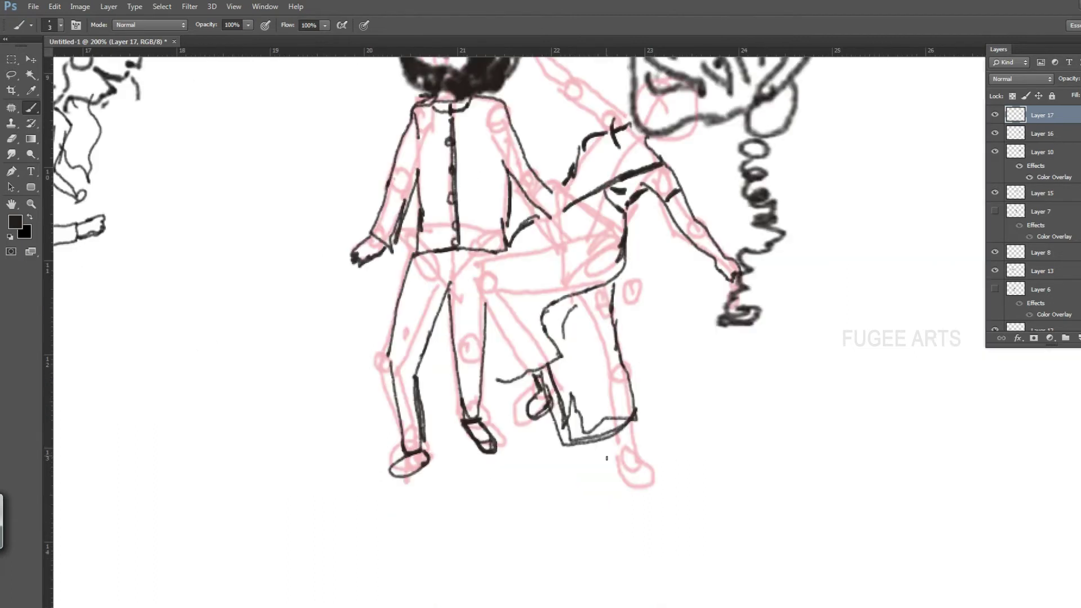
left_click_drag(628, 463, 652, 483)
Draw the woman's raised arm reaching towards the bearded man's neck and the bangles on her lowered wrist
scroll(650, 133, "up", 3)
mouse_move(628, 271)
left_mouse_down()
mouse_move(603, 285)
mouse_move(545, 215)
left_mouse_up()
left_click_drag(711, 413, 723, 412)
left_click_drag(624, 277, 641, 294)
Hide the pink guide figures on Layer 10
key("ctrl+minus")
left_click(1051, 151)
left_click(995, 152)
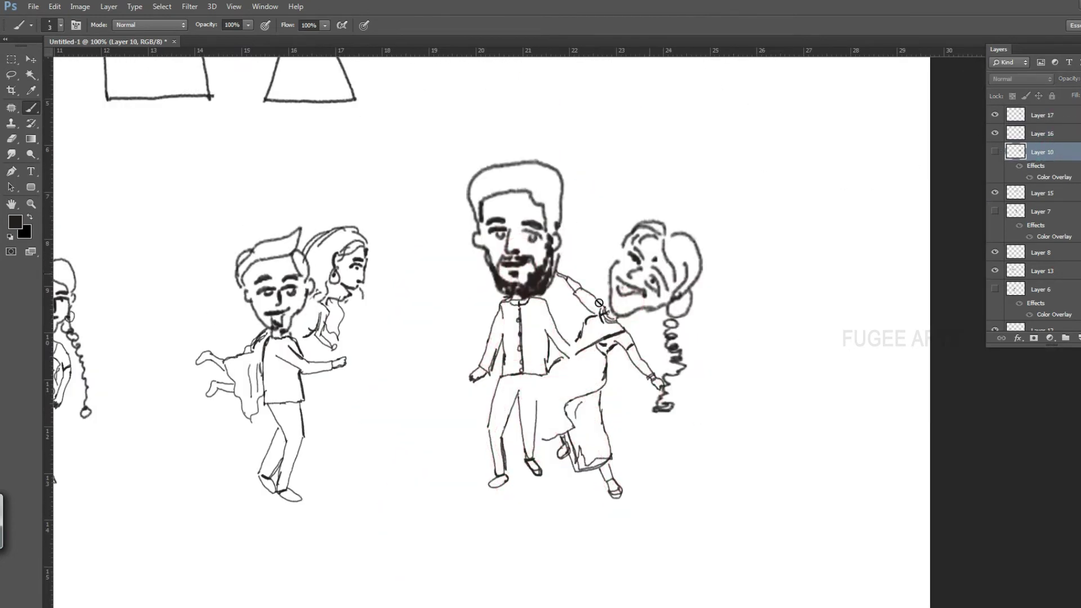
On Layer 17, redraw the sari skirt's edge beside the man's leg and erase the old inner lines
left_click(586, 413, "ctrl")
left_click(1051, 116)
mouse_move(608, 383)
left_mouse_down()
mouse_move(625, 349)
mouse_move(619, 476)
mouse_move(488, 445)
mouse_move(505, 335)
mouse_move(491, 425)
left_mouse_up()
left_click_drag(506, 337, 483, 479)
key("e")
mouse_move(566, 404)
left_mouse_down()
mouse_move(560, 429)
mouse_move(580, 362)
left_mouse_up()
Draw long fold lines fanning down the fourth woman's sari skirt with the Brush tool
key("b")
left_click_drag(581, 252, 524, 318)
mouse_move(572, 292)
left_mouse_down()
mouse_move(509, 355)
mouse_move(607, 467)
mouse_move(608, 486)
left_mouse_up()
left_click_drag(580, 289, 586, 465)
left_click_drag(572, 310, 544, 442)
left_click_drag(566, 299, 518, 425)
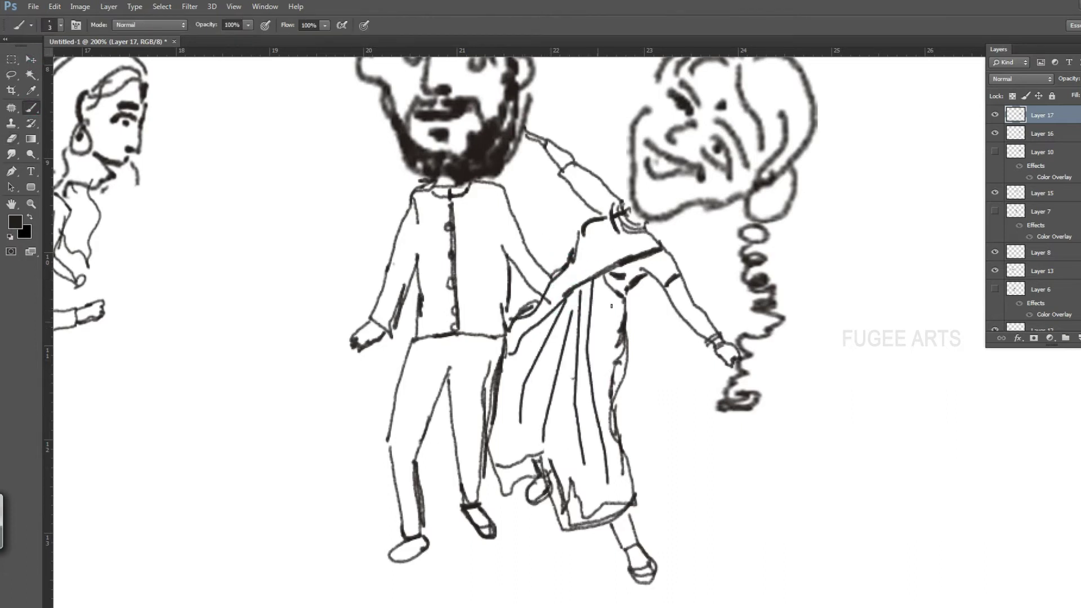
Move the fourth woman closer to the bearded man and scale her down slightly
key("ctrl+minus")
key("v")
left_click_drag(677, 300, 691, 304)
left_click_drag(704, 469, 668, 402)
key("Return")
Reposition the bearded man and his partner together on Layers 16 and 17 and transform the pair
left_click_drag(561, 194, 608, 169)
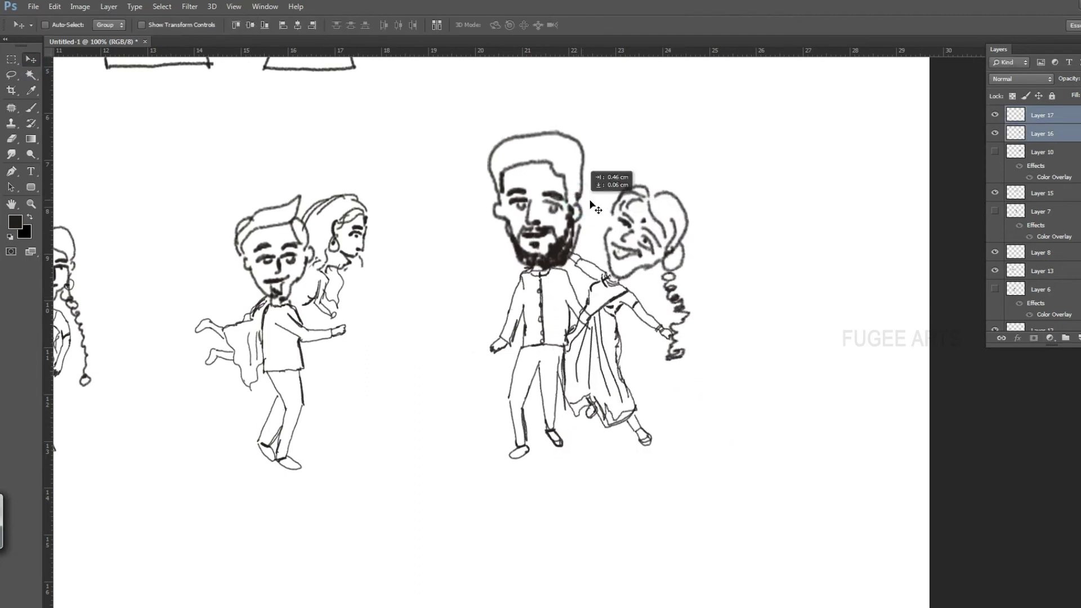
key("ctrl+t")
left_click_drag(671, 137, 683, 163)
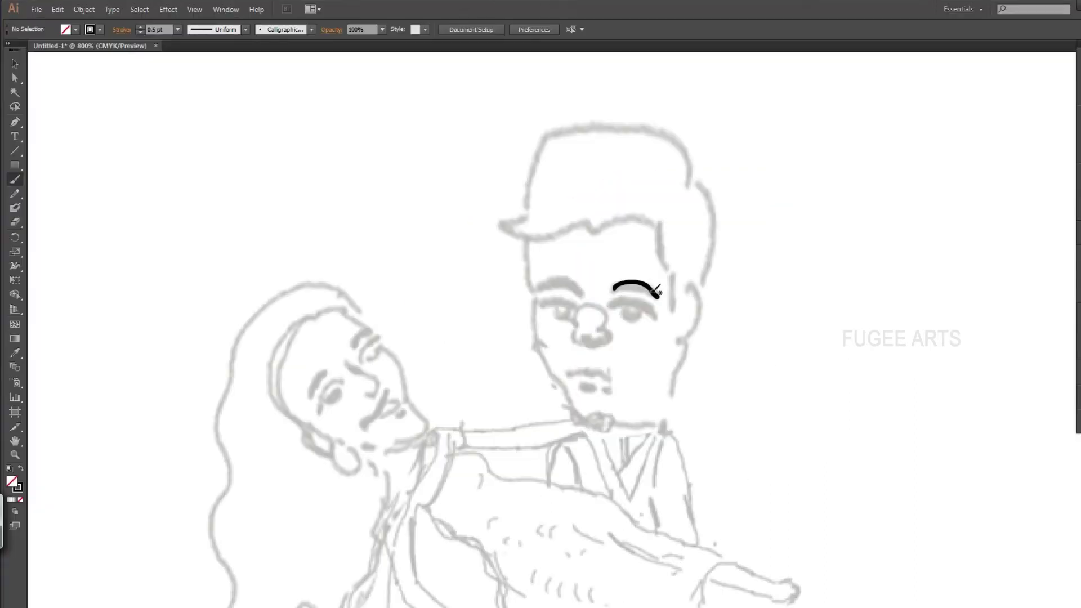
In Illustrator, ink the first man's eyebrows, eyes, nose and mouth over the faded sketch with the 0.5 pt Paintbrush
left_click_drag(581, 293, 537, 289)
mouse_move(611, 304)
left_mouse_down()
mouse_move(663, 314)
mouse_move(644, 299)
left_mouse_up()
left_click_drag(631, 305, 636, 310)
left_click_drag(539, 306, 569, 304)
left_click_drag(602, 331, 599, 346)
mouse_move(545, 312)
left_mouse_down()
mouse_move(569, 323)
mouse_move(584, 355)
mouse_move(570, 364)
left_mouse_up()
Ink the first man's swept hair, ear and face outline down to the chin
mouse_move(499, 230)
left_mouse_down()
mouse_move(557, 394)
mouse_move(593, 398)
left_mouse_up()
mouse_move(647, 274)
left_mouse_down()
mouse_move(658, 281)
mouse_move(644, 320)
left_mouse_up()
mouse_move(658, 173)
left_mouse_down()
mouse_move(678, 199)
mouse_move(658, 170)
mouse_move(565, 114)
mouse_move(493, 197)
mouse_move(620, 215)
mouse_move(655, 273)
left_mouse_up()
left_click_drag(655, 320, 618, 399)
scroll(574, 374, "down", 2)
scroll(572, 378, "up", 2)
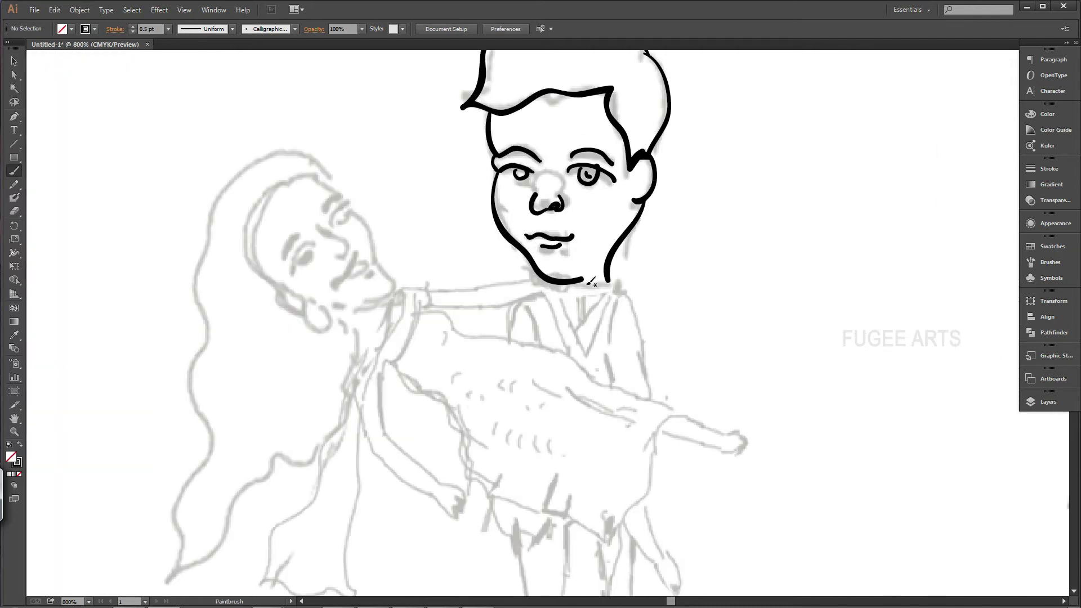
Ink the first woman's outstretched arm with bangles, and her tilted face with its round earring
left_click_drag(540, 279, 429, 289)
mouse_move(544, 283)
left_mouse_down()
mouse_move(461, 305)
mouse_move(531, 291)
left_mouse_up()
mouse_move(301, 233)
left_mouse_down()
mouse_move(277, 269)
mouse_move(289, 275)
left_mouse_up()
left_click_drag(293, 258, 306, 252)
mouse_move(339, 199)
left_mouse_down()
mouse_move(332, 233)
mouse_move(338, 257)
left_mouse_up()
mouse_move(337, 281)
left_mouse_down()
mouse_move(357, 269)
mouse_move(366, 243)
left_mouse_up()
mouse_move(316, 178)
left_mouse_down()
mouse_move(388, 282)
mouse_move(309, 306)
left_mouse_up()
mouse_move(316, 300)
left_mouse_down()
mouse_move(323, 326)
mouse_move(315, 300)
left_mouse_up()
left_click_drag(319, 306, 318, 309)
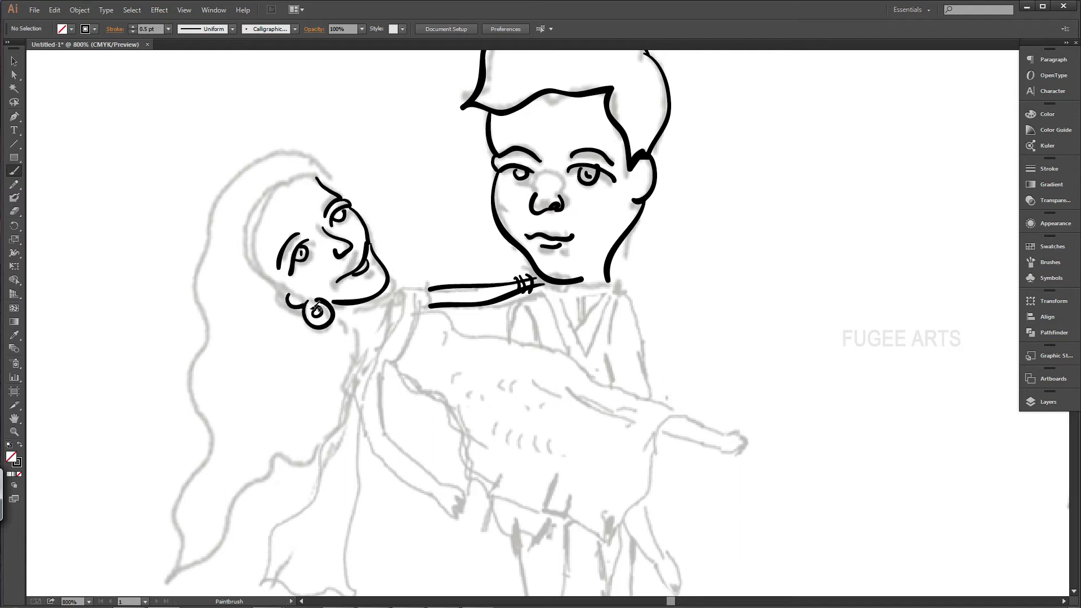
Ink the first woman's long wavy hair and the scarf hanging from her neck down to its wavy hem
mouse_move(320, 179)
left_mouse_down()
mouse_move(272, 194)
mouse_move(270, 253)
mouse_move(286, 307)
left_mouse_up()
mouse_move(345, 198)
left_mouse_down()
mouse_move(311, 151)
mouse_move(204, 260)
mouse_move(213, 420)
mouse_move(204, 558)
mouse_move(325, 442)
left_mouse_up()
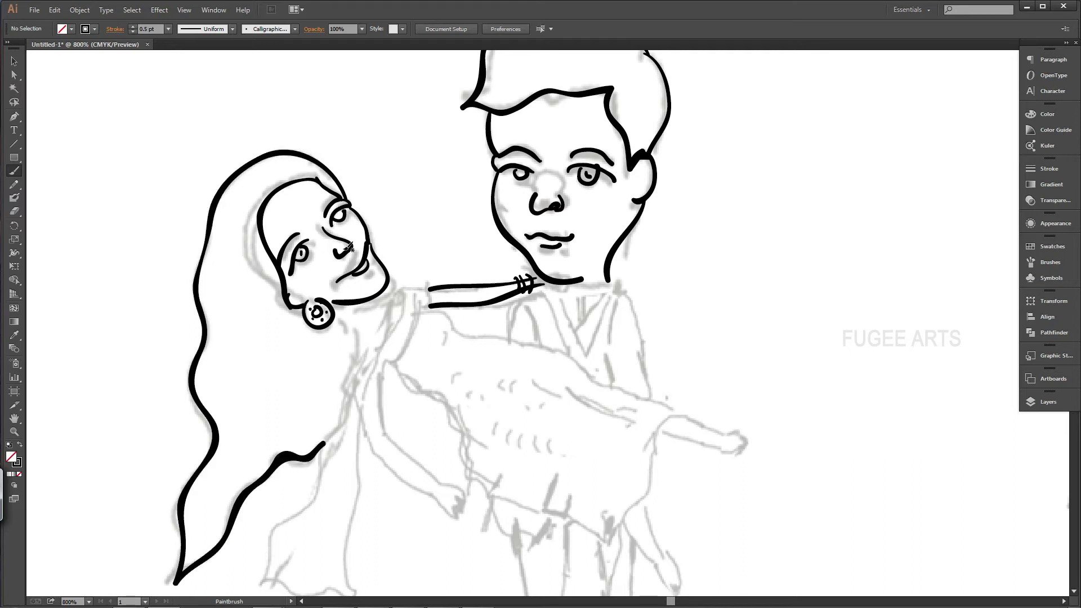
left_click_drag(336, 308, 359, 357)
left_click_drag(386, 292, 262, 588)
mouse_move(396, 290)
left_mouse_down()
mouse_move(389, 375)
mouse_move(354, 583)
left_mouse_up()
scroll(415, 446, "down", 1)
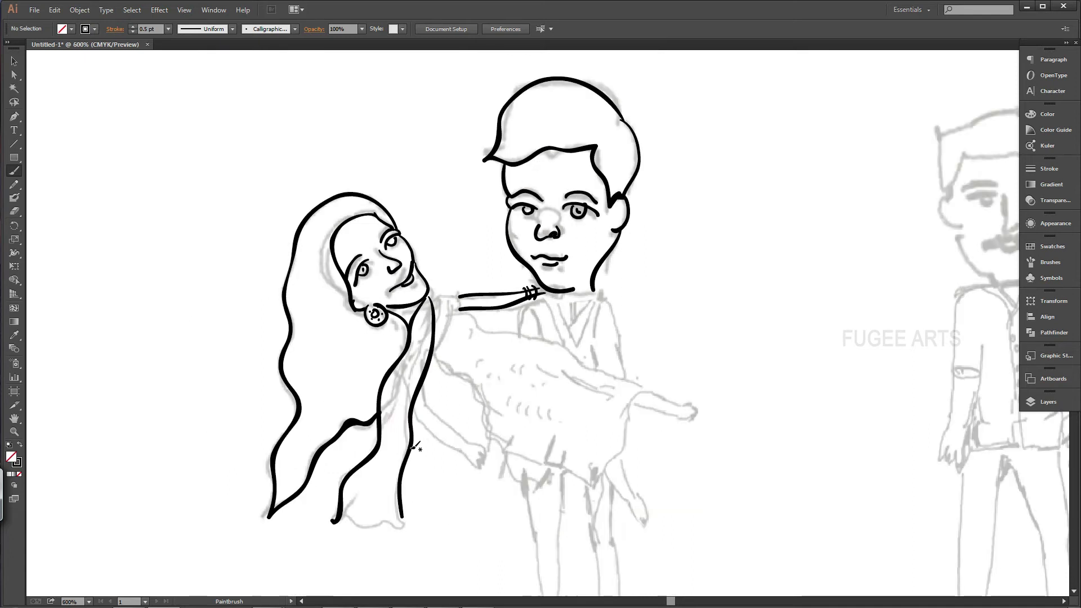
scroll(400, 505, "up", 1)
mouse_move(463, 342)
left_mouse_down()
mouse_move(501, 353)
mouse_move(554, 333)
left_mouse_up()
scroll(549, 332, "down", 2)
scroll(673, 223, "up", 1)
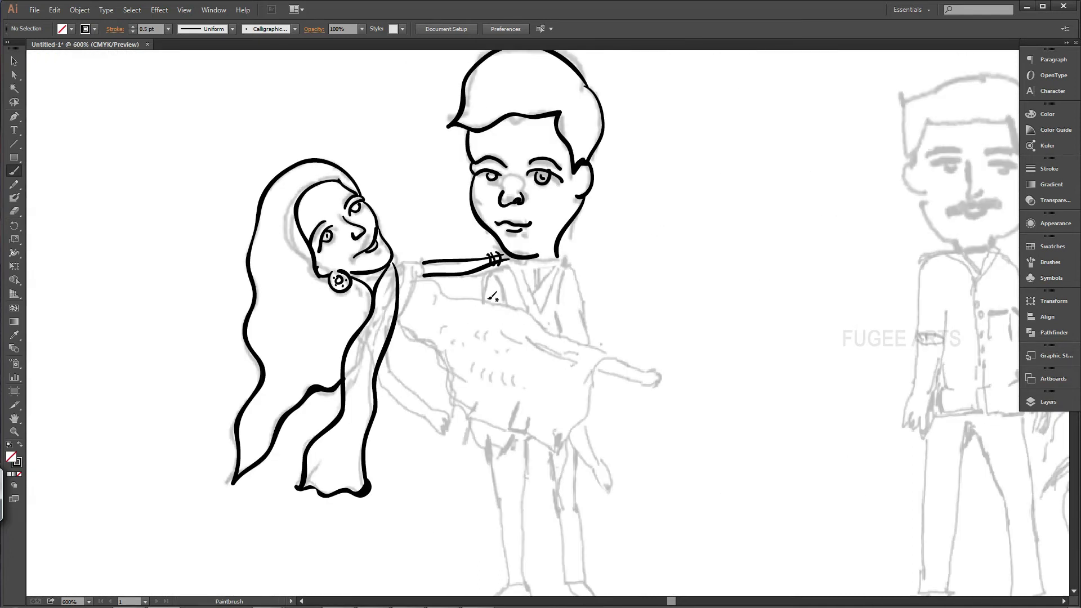
Ink the outline of the woman's bodice and flared gown, and her lowered arm holding a flower bouquet
left_click_drag(438, 280, 587, 337)
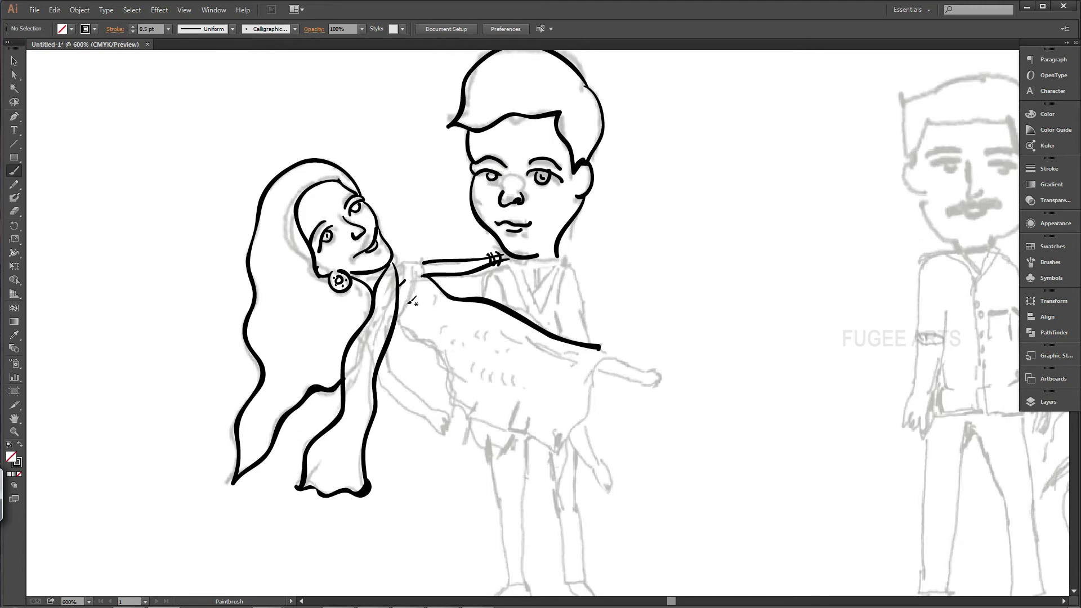
mouse_move(398, 328)
left_mouse_down()
mouse_move(431, 335)
mouse_move(416, 337)
mouse_move(436, 347)
mouse_move(455, 427)
mouse_move(502, 484)
mouse_move(555, 501)
mouse_move(592, 413)
mouse_move(602, 348)
left_mouse_up()
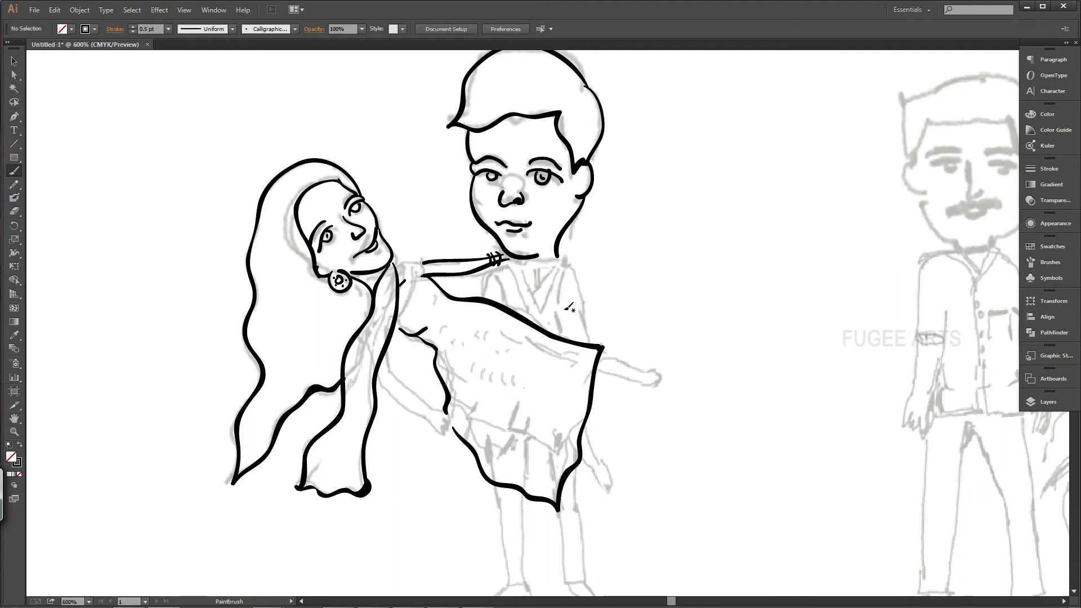
left_click_drag(390, 340, 393, 374)
left_click_drag(380, 374, 431, 417)
left_click_drag(393, 374, 434, 411)
mouse_move(434, 412)
left_mouse_down()
mouse_move(451, 414)
mouse_move(454, 430)
left_mouse_up()
mouse_move(431, 416)
left_mouse_down()
mouse_move(454, 438)
mouse_move(433, 452)
mouse_move(450, 444)
mouse_move(435, 470)
mouse_move(421, 467)
mouse_move(463, 471)
mouse_move(458, 480)
mouse_move(435, 488)
mouse_move(431, 438)
left_mouse_up()
Draw curved fold lines running along the woman's gown from waist to hem
mouse_move(451, 362)
left_mouse_down()
mouse_move(507, 451)
mouse_move(546, 475)
left_mouse_up()
mouse_move(455, 359)
left_mouse_down()
mouse_move(510, 424)
mouse_move(559, 446)
left_mouse_up()
mouse_move(469, 356)
left_mouse_down()
mouse_move(579, 414)
mouse_move(581, 387)
left_mouse_up()
left_click_drag(505, 334, 590, 361)
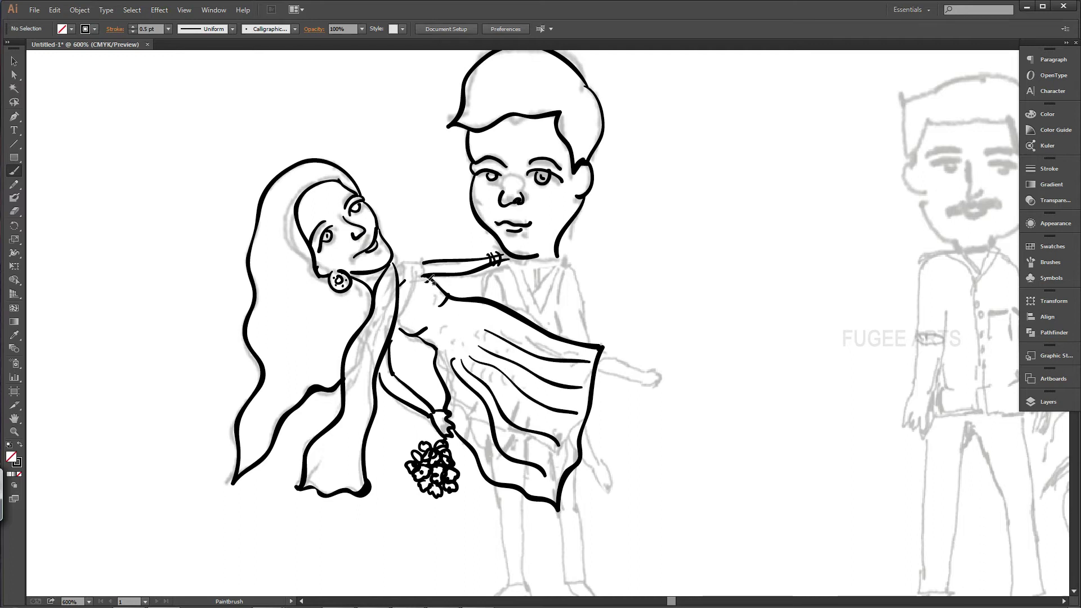
Add the woman's beaded necklace and bodice trim, eyelashes, forehead ornament and second earring
left_click_drag(427, 291, 429, 320)
left_click_drag(416, 269, 419, 262)
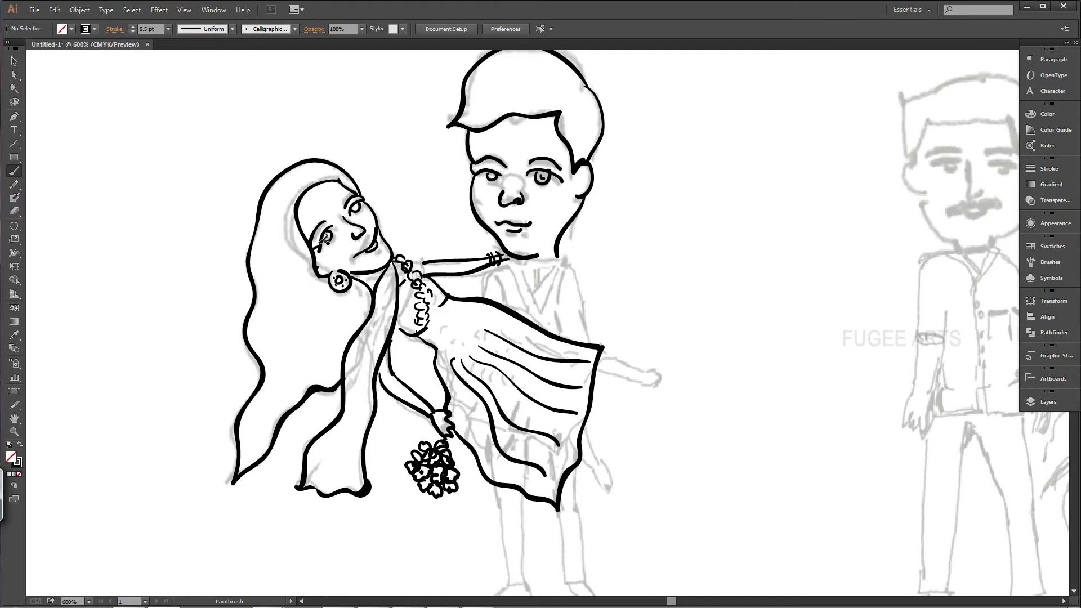
left_click_drag(300, 221, 361, 180)
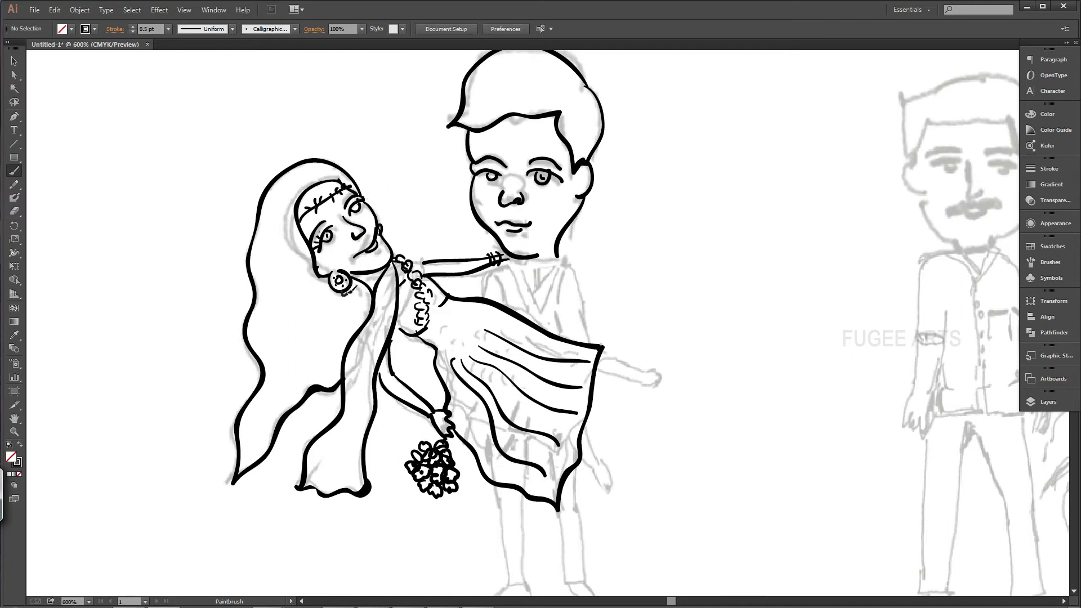
left_click_drag(386, 252, 378, 260)
Draw wavy strand lines inside the first woman's long hair
left_click_drag(277, 214, 275, 392)
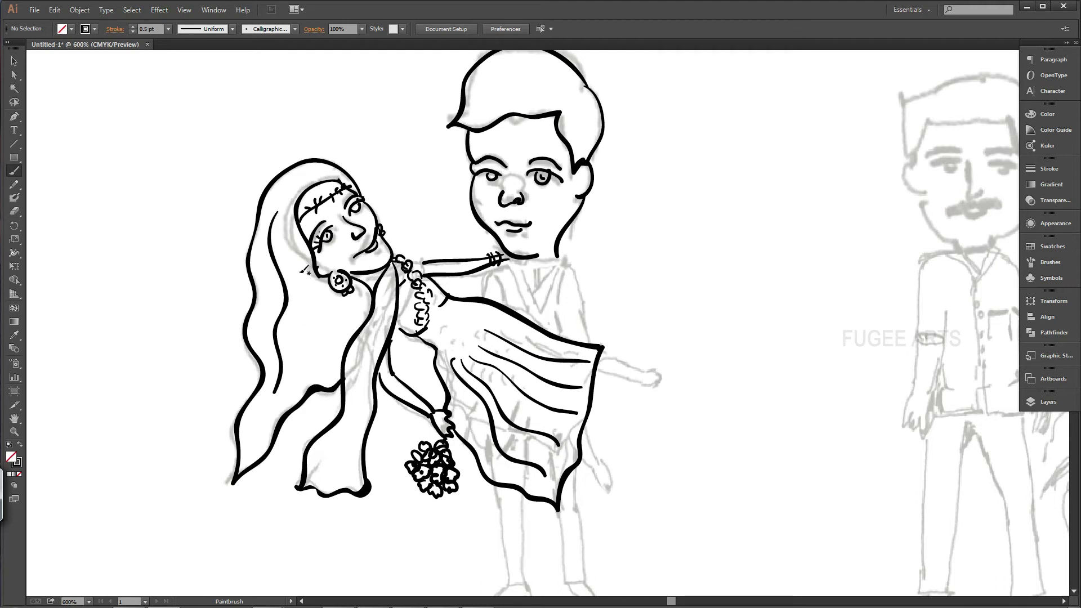
left_click_drag(299, 265, 314, 370)
left_click_drag(333, 304, 330, 325)
Ink the first man's shoulders, sleeve, curved neckline and shirt front, and the back corner of the gown's hem
left_click_drag(497, 265, 482, 298)
left_click_drag(560, 258, 589, 343)
left_click_drag(554, 302, 559, 338)
mouse_move(522, 259)
left_mouse_down()
mouse_move(563, 258)
mouse_move(545, 329)
left_mouse_up()
left_click_drag(556, 281, 533, 321)
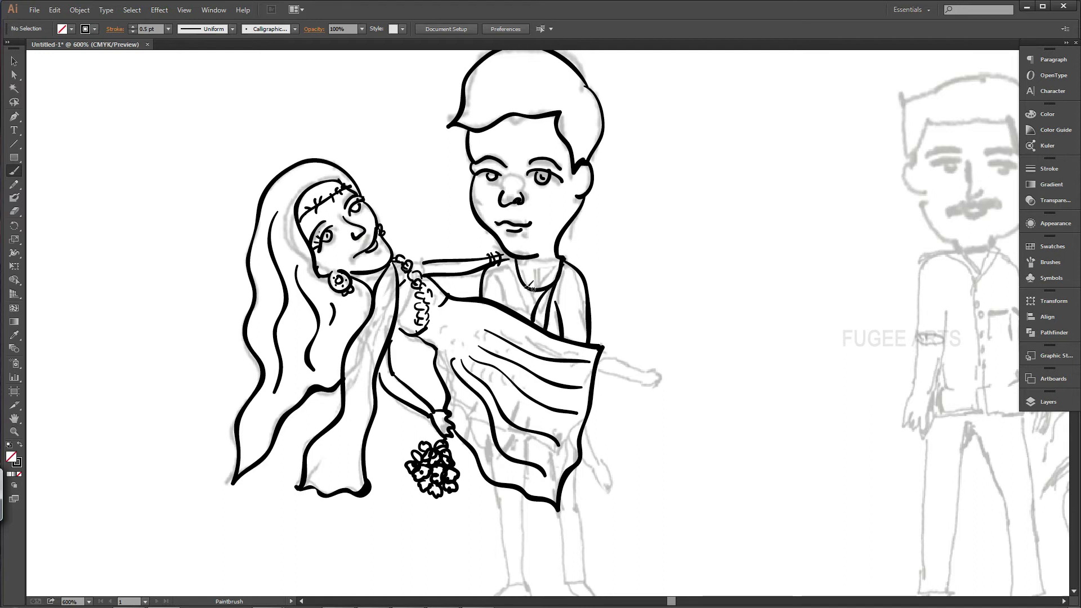
left_click_drag(560, 496, 586, 459)
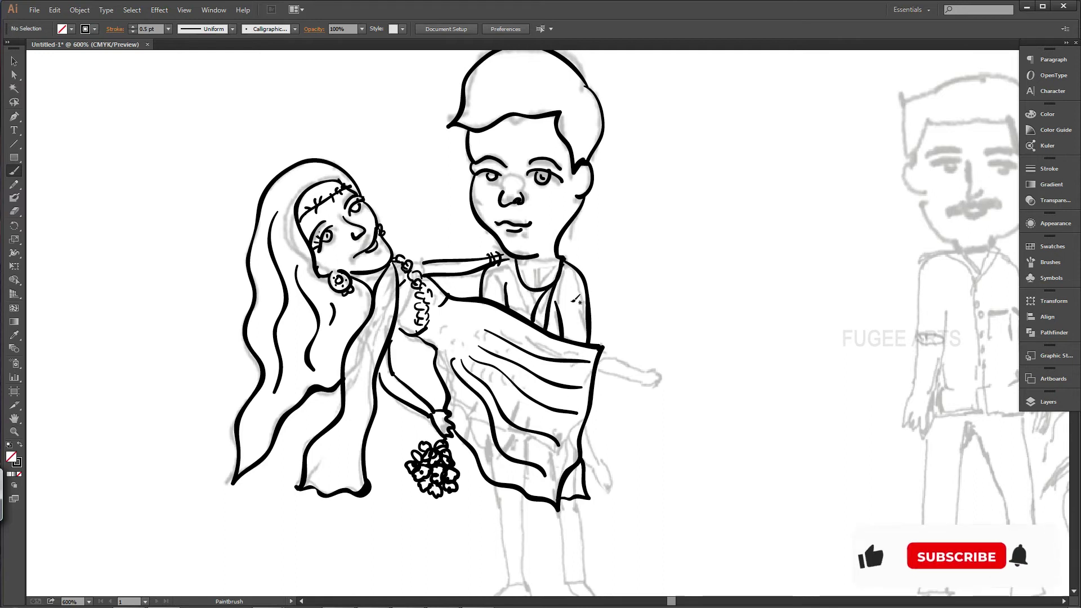
Add a tattoo on the man's upper arm, a neck chain and a goatee, and darken his pupils
left_click_drag(577, 312, 584, 328)
left_click_drag(485, 284, 487, 299)
mouse_move(512, 260)
left_mouse_down()
mouse_move(518, 289)
mouse_move(545, 294)
left_mouse_up()
left_click_drag(509, 233, 520, 241)
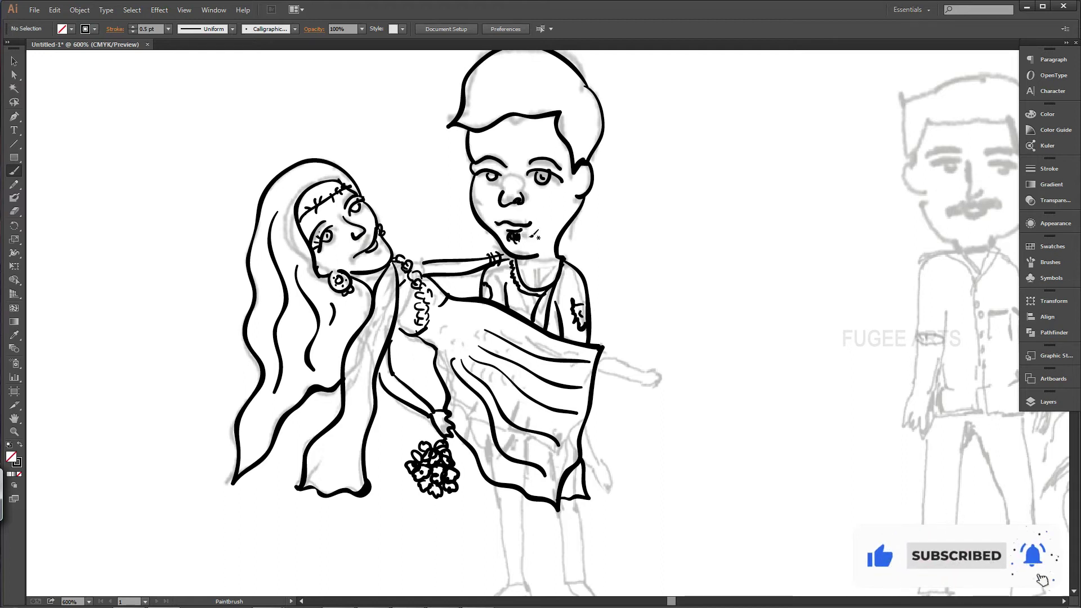
left_click_drag(546, 170, 547, 176)
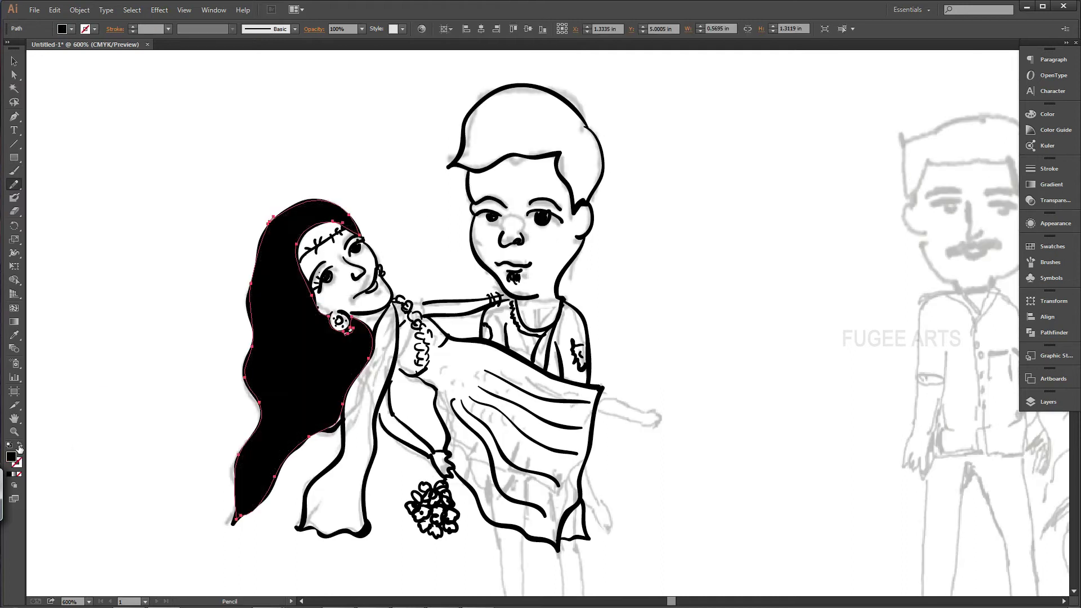
Trace the first man's hair with the Pencil tool and fill the shape solid black without a stroke
left_click(389, 242)
scroll(593, 276, "up", 3)
key("n")
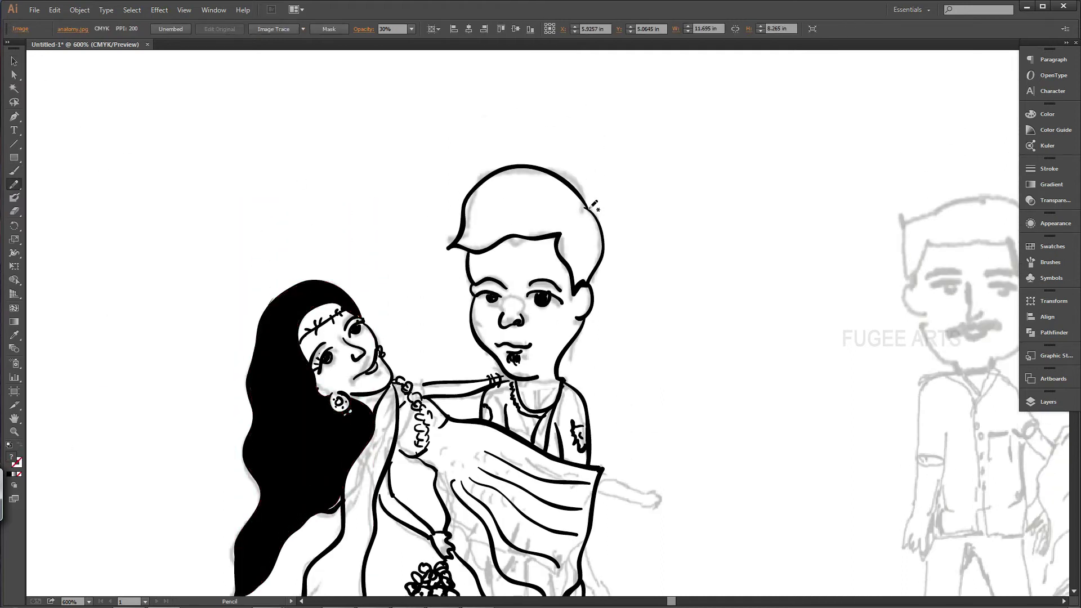
left_click_drag(588, 209, 588, 209)
left_click(20, 444)
left_click(16, 465)
key("v")
left_click(107, 120)
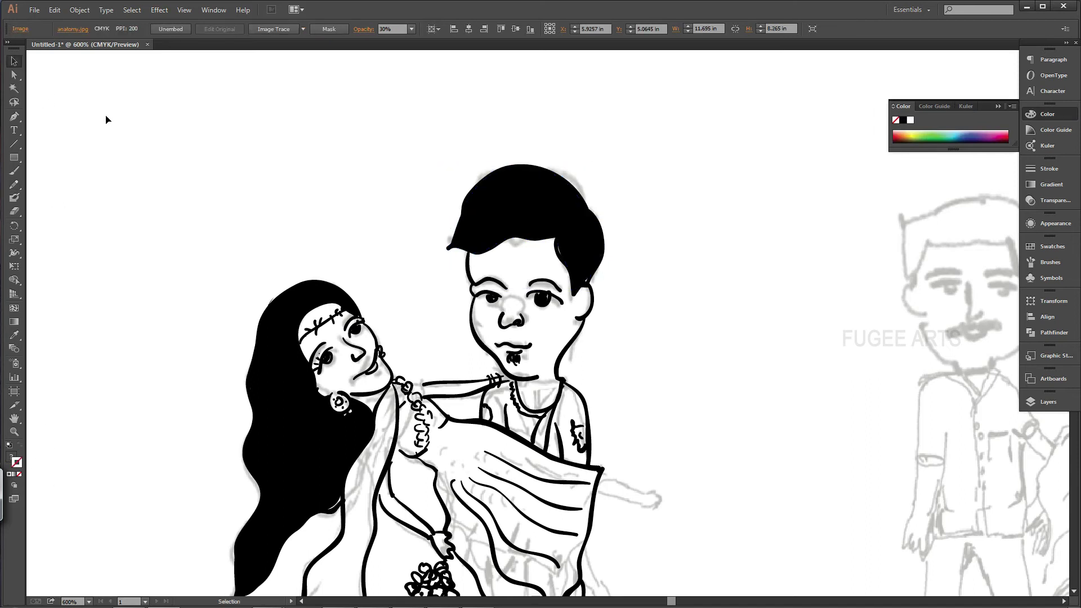
Ink the first man's trouser legs and shoes with a 1 pt Paintbrush stroke, and the woman's shoes beyond her gown
key("ctrl+minus")
scroll(669, 299, "down", 2)
mouse_move(521, 272)
left_mouse_down()
mouse_move(529, 360)
mouse_move(552, 311)
mouse_move(541, 365)
mouse_move(555, 360)
left_mouse_up()
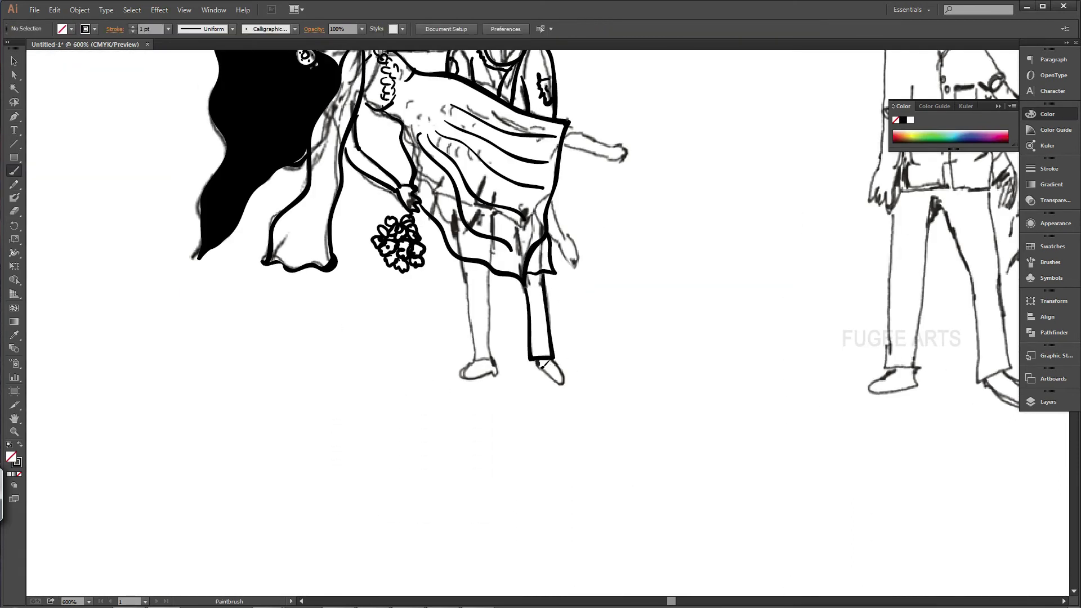
left_click_drag(463, 257, 480, 359)
mouse_move(492, 264)
left_mouse_down()
mouse_move(501, 274)
mouse_move(499, 364)
left_mouse_up()
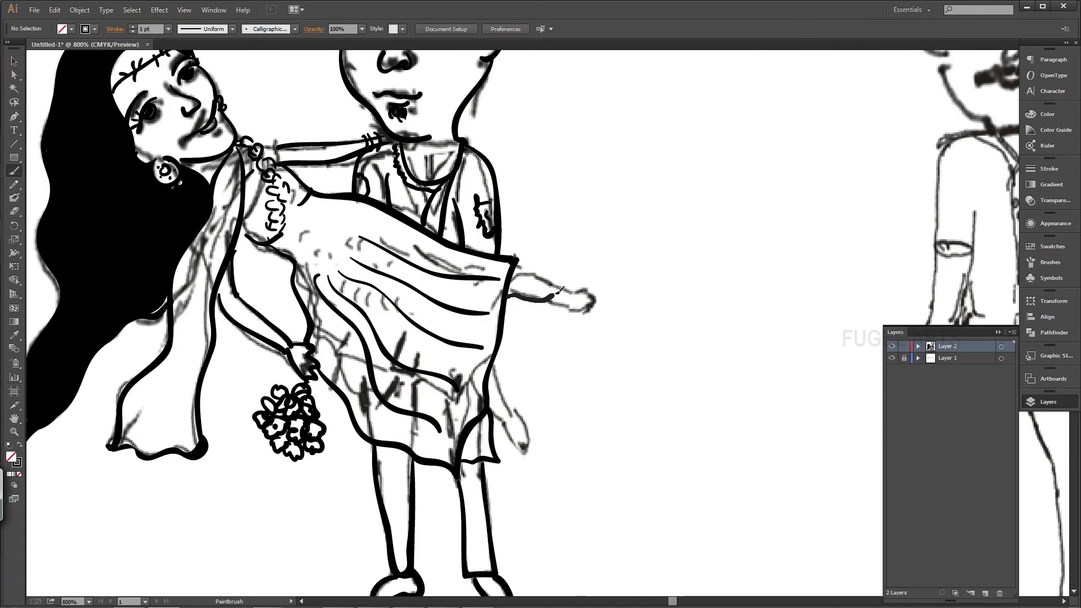
left_click_drag(524, 275, 523, 295)
left_click_drag(486, 383, 496, 405)
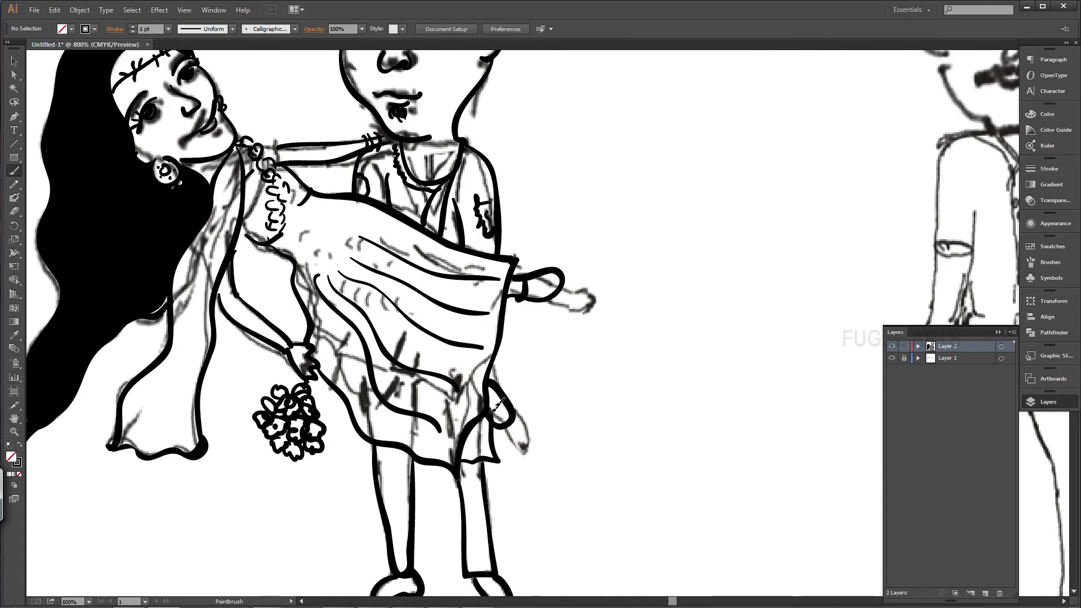
Ink the second man's eyebrows and eyes with a 0.75 pt Paintbrush stroke, redoing the uneven strokes
left_click_drag(515, 264, 558, 267)
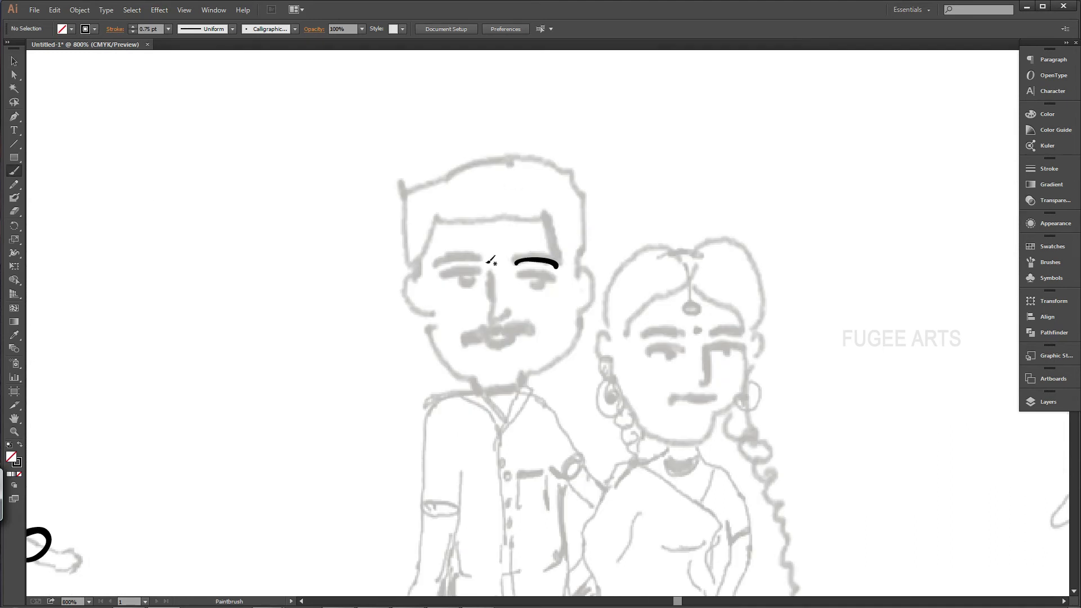
key("ctrl+z")
left_click(482, 262)
left_click_drag(441, 262, 479, 261)
left_click_drag(444, 276, 557, 275)
key("ctrl+z")
left_click_drag(531, 277, 542, 276)
Ink the second man's nose, thick moustache, mouth and cheek line
left_click_drag(512, 310, 488, 313)
mouse_move(485, 265)
left_mouse_down()
mouse_move(489, 304)
mouse_move(466, 351)
mouse_move(497, 325)
left_mouse_up()
left_click_drag(499, 328, 534, 339)
mouse_move(500, 322)
left_mouse_down()
mouse_move(534, 339)
mouse_move(527, 322)
left_mouse_up()
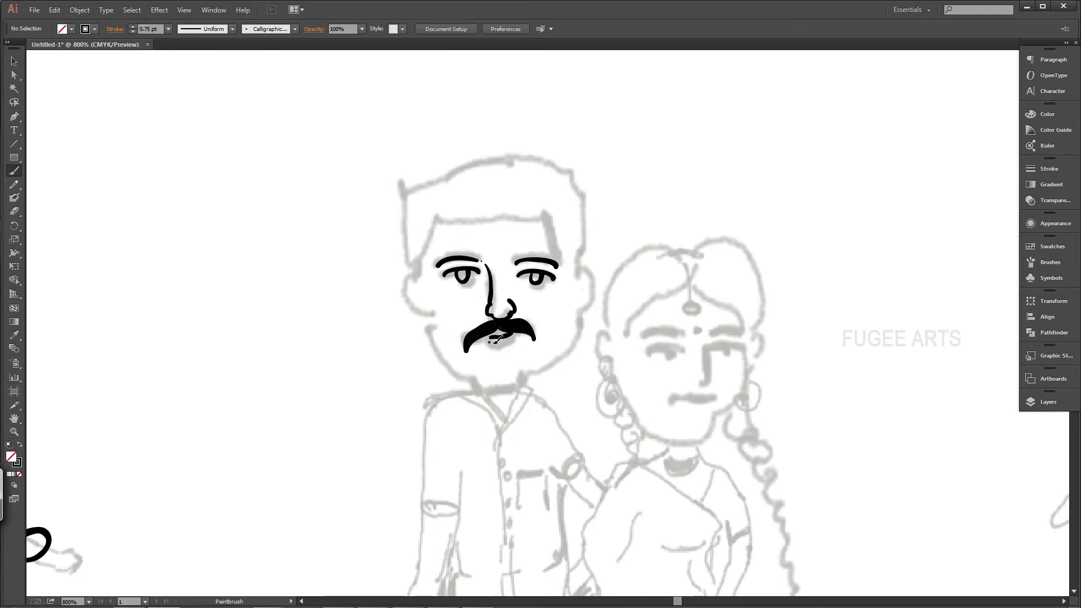
mouse_move(544, 274)
left_mouse_down()
mouse_move(535, 279)
mouse_move(543, 337)
left_mouse_up()
Ink the second man's jaw, ears, hairline and rounded hair outline
left_click_drag(578, 270, 574, 309)
mouse_move(416, 274)
left_mouse_down()
mouse_move(428, 326)
mouse_move(504, 388)
mouse_move(580, 308)
mouse_move(427, 258)
mouse_move(577, 263)
left_mouse_up()
mouse_move(409, 273)
left_mouse_down()
mouse_move(566, 169)
mouse_move(585, 275)
left_mouse_up()
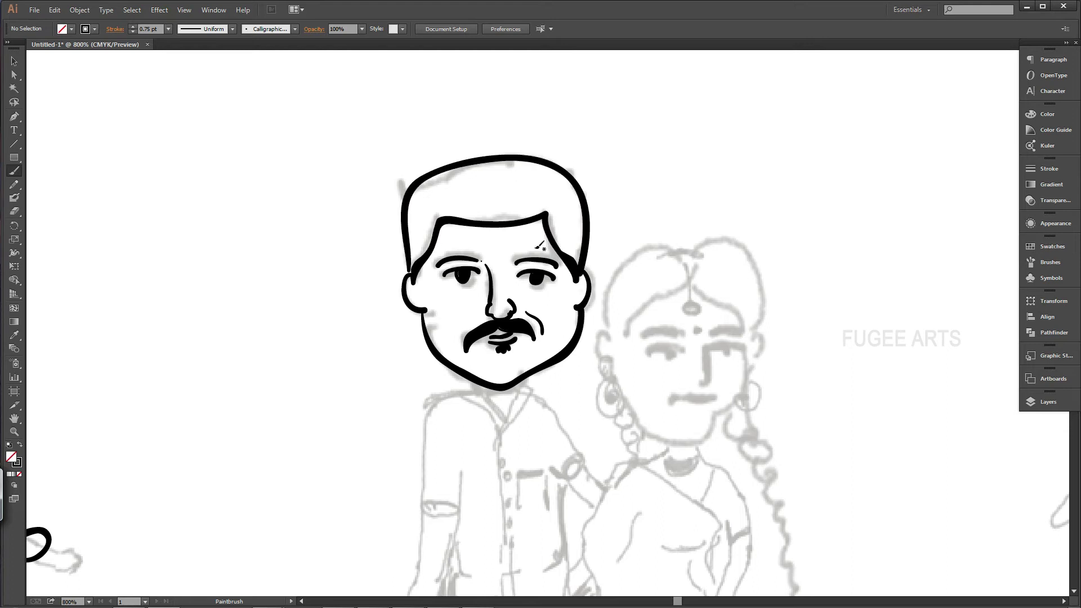
Set the stroke to 0.5 pt and ink the second man's shoulders, shirt sleeves and the forearm reaching behind the woman
left_click(168, 29)
left_click(186, 44)
mouse_move(453, 394)
left_mouse_down()
mouse_move(424, 505)
mouse_move(461, 505)
mouse_move(462, 468)
left_mouse_up()
key("ctrl+minus")
key("ctrl+minus")
left_click(574, 468, "ctrl")
left_click(518, 177, "ctrl")
left_click_drag(503, 291, 569, 363)
left_click_drag(569, 364, 552, 388)
mouse_move(556, 391)
left_mouse_down()
mouse_move(586, 412)
mouse_move(594, 397)
left_mouse_up()
Ink the second man's shirt collar, button placket, buttons, chest pocket and side seam
left_click_drag(485, 343, 508, 302)
left_click_drag(524, 307, 488, 351)
left_click_drag(459, 295, 488, 323)
left_click_drag(429, 305, 486, 318)
left_click_drag(481, 311, 494, 312)
left_click_drag(488, 350, 497, 503)
left_click_drag(497, 418, 496, 419)
left_click_drag(493, 378, 503, 417)
left_click_drag(503, 383, 529, 382)
left_click_drag(530, 382, 555, 514)
Ink the second man's hanging forearm down to the hand
key("ctrl+minus")
left_click_drag(446, 394, 464, 503)
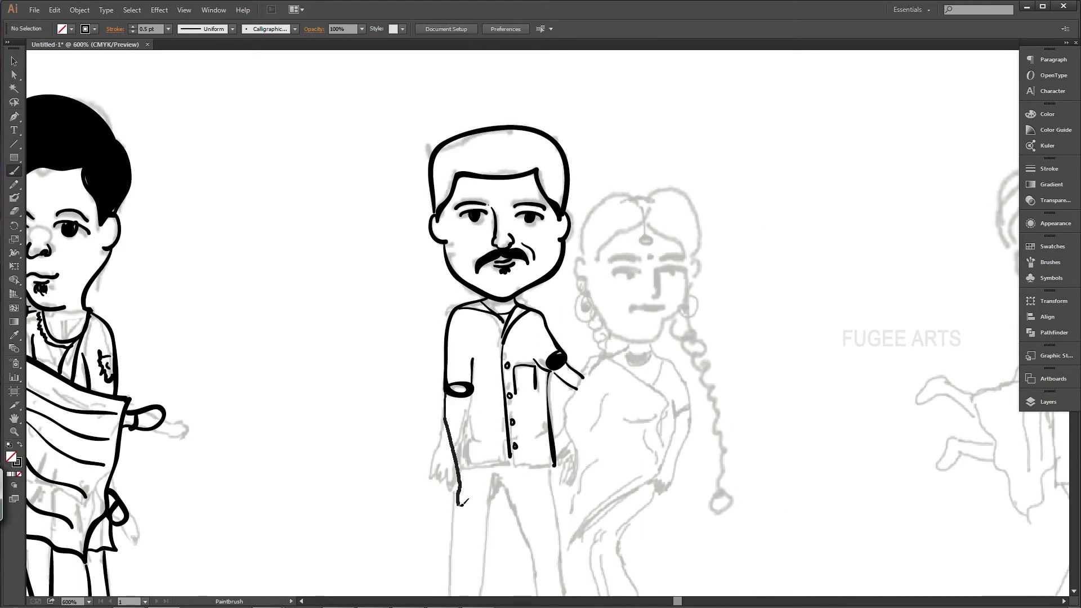
left_click_drag(466, 448, 470, 399)
left_click_drag(465, 506, 479, 476)
Ink the second man's shirt hem, ankle-length wrap with folds and border, and sandalled feet, undoing the last stray stroke
scroll(506, 456, "down", 5)
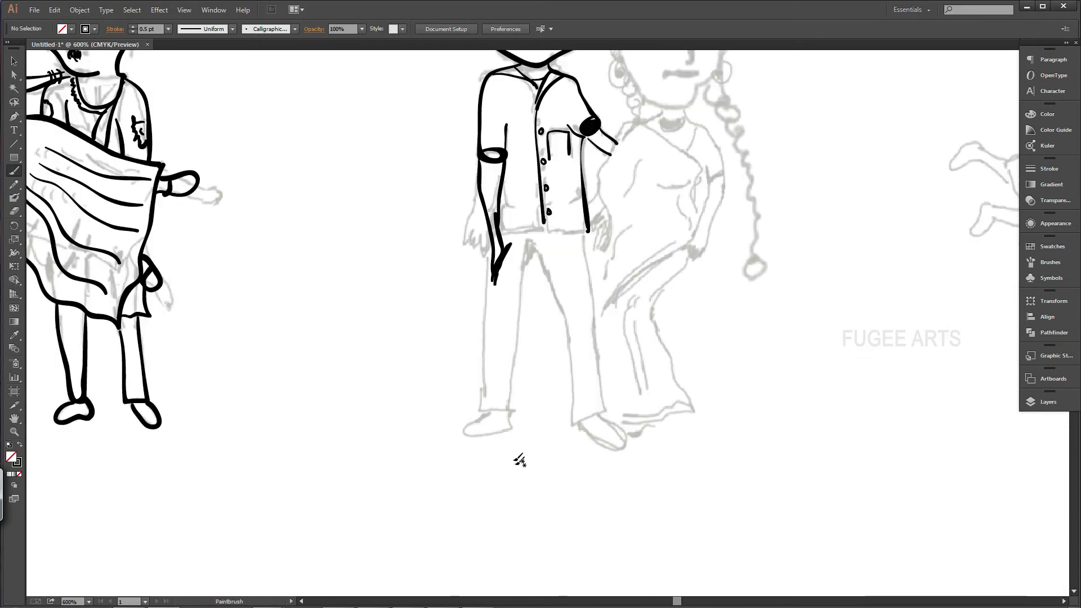
mouse_move(492, 248)
left_mouse_down()
mouse_move(479, 406)
mouse_move(607, 404)
mouse_move(589, 232)
mouse_move(504, 248)
left_mouse_up()
mouse_move(568, 244)
left_mouse_down()
mouse_move(548, 409)
mouse_move(581, 340)
mouse_move(583, 406)
left_mouse_up()
left_click_drag(485, 400, 551, 406)
left_click_drag(486, 392, 575, 397)
left_click_drag(582, 393, 604, 393)
mouse_move(530, 263)
left_mouse_down()
mouse_move(529, 388)
mouse_move(479, 380)
mouse_move(507, 360)
mouse_move(596, 356)
left_mouse_up()
scroll(542, 307, "down", 1)
scroll(541, 361, "up", 1)
key("ctrl+z")
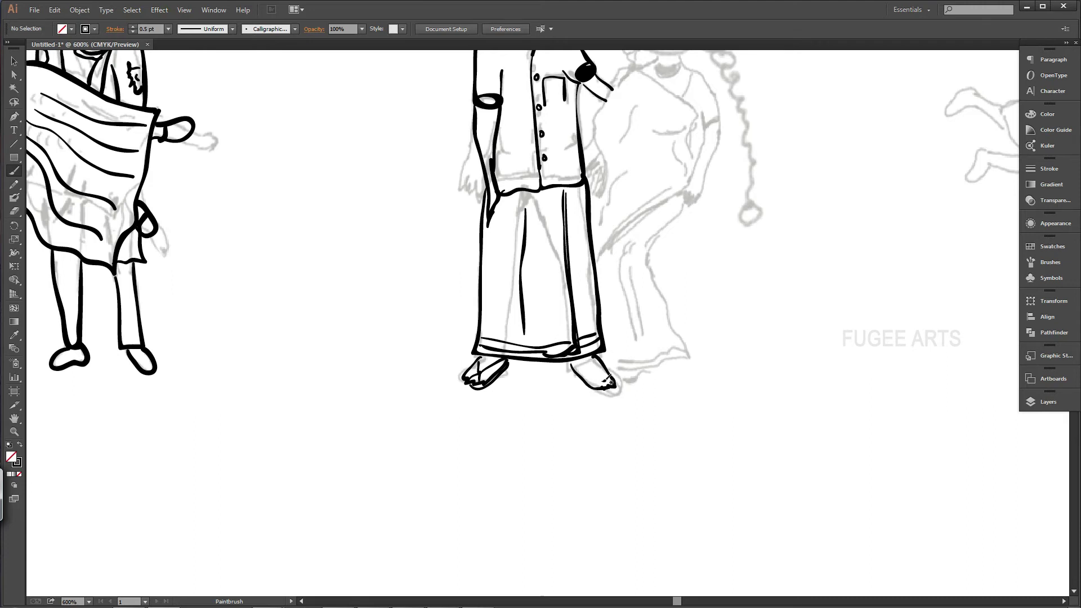
Ink the second woman's eyebrows, eyes, nose and mouth over the sketch
key("ctrl+minus")
key("ctrl+minus")
left_click_drag(607, 159, 550, 310)
key("ctrl+equal")
key("ctrl+equal")
mouse_move(521, 274)
left_mouse_down()
mouse_move(603, 274)
mouse_move(547, 282)
mouse_move(568, 308)
left_mouse_up()
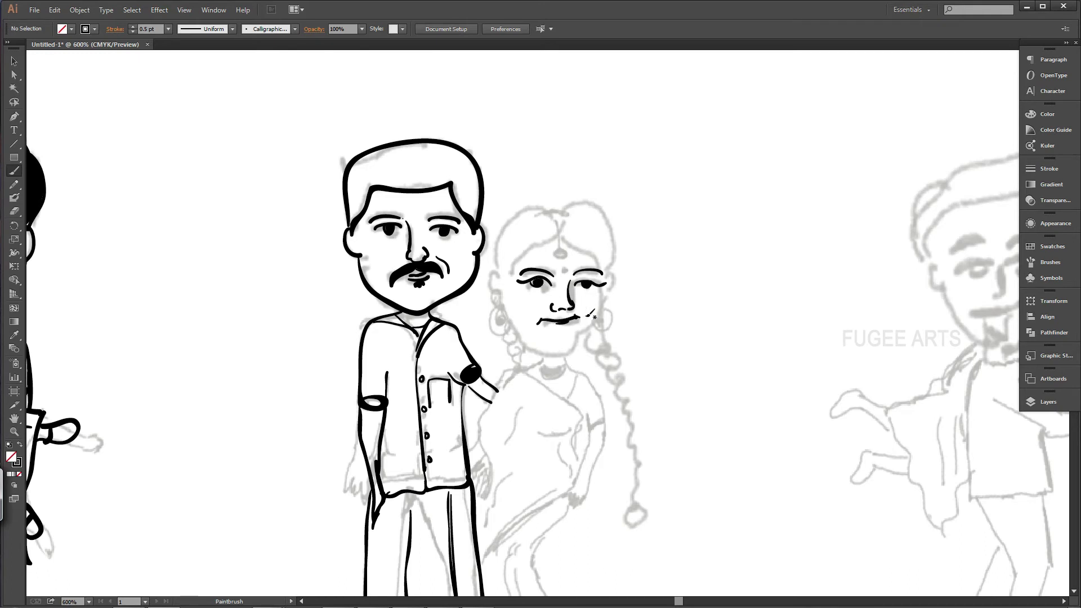
Ink the second woman's jaw, ear, parted hairline and rounded hair outline, undoing the stray stroke
mouse_move(606, 290)
left_mouse_down()
mouse_move(560, 356)
mouse_move(531, 349)
left_mouse_up()
left_click_drag(499, 290, 516, 310)
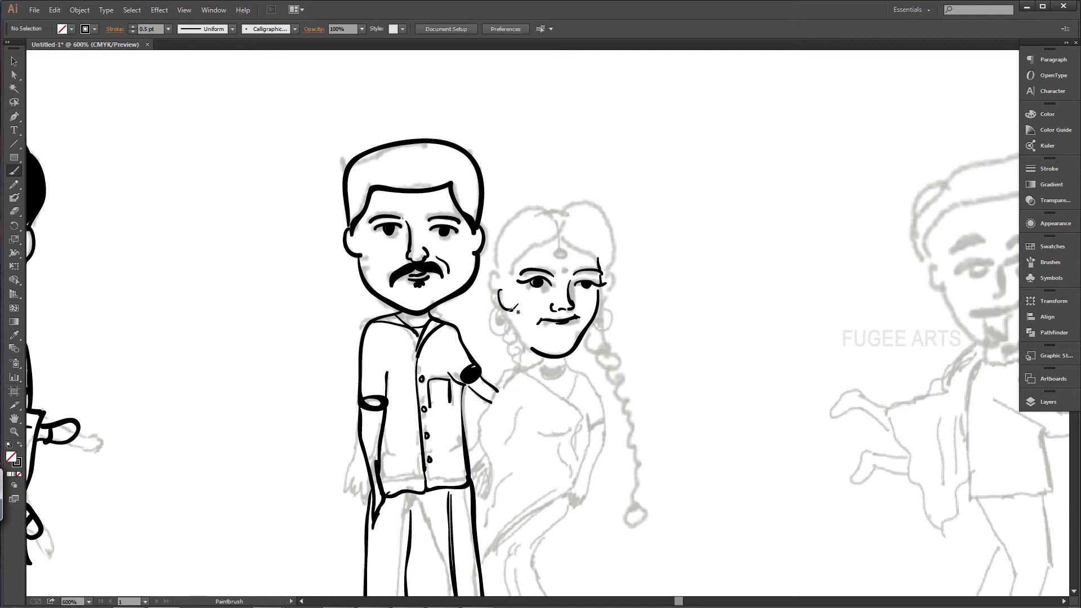
mouse_move(565, 225)
left_mouse_down()
mouse_move(510, 256)
mouse_move(498, 304)
mouse_move(607, 281)
left_mouse_up()
left_click_drag(536, 216, 497, 294)
mouse_move(503, 231)
left_mouse_down()
mouse_move(571, 208)
mouse_move(598, 215)
mouse_move(503, 231)
left_mouse_up()
key("ctrl+z")
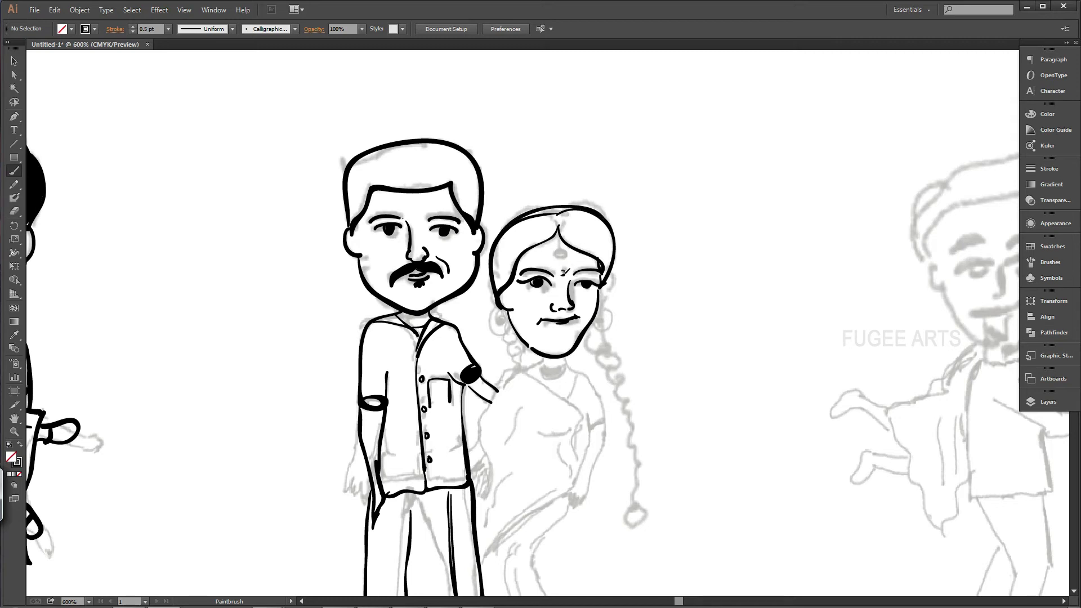
Ink the second woman's forehead ornament, bindi, earrings and hair garland, plus her bent arm with blouse sleeve and bangles
left_click_drag(565, 242, 565, 241)
left_click_drag(513, 303, 501, 322)
left_click_drag(599, 325, 600, 334)
mouse_move(500, 292)
left_mouse_down()
mouse_move(490, 360)
mouse_move(528, 352)
mouse_move(590, 373)
mouse_move(606, 419)
left_mouse_up()
mouse_move(577, 397)
left_mouse_down()
mouse_move(598, 467)
mouse_move(580, 486)
left_mouse_up()
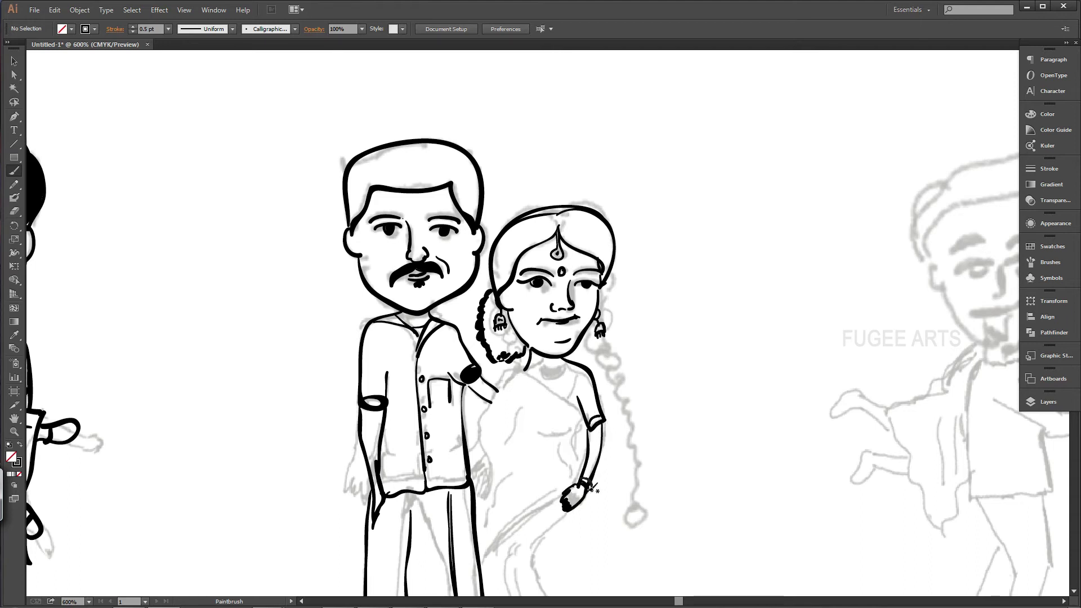
Ink the second woman's necklace, blouse neckline, waist and the saree drape across her torso
left_click_drag(527, 365, 574, 367)
left_click_drag(562, 435, 579, 477)
mouse_move(529, 366)
left_mouse_down()
mouse_move(493, 388)
mouse_move(490, 518)
left_mouse_up()
left_click_drag(471, 471, 489, 443)
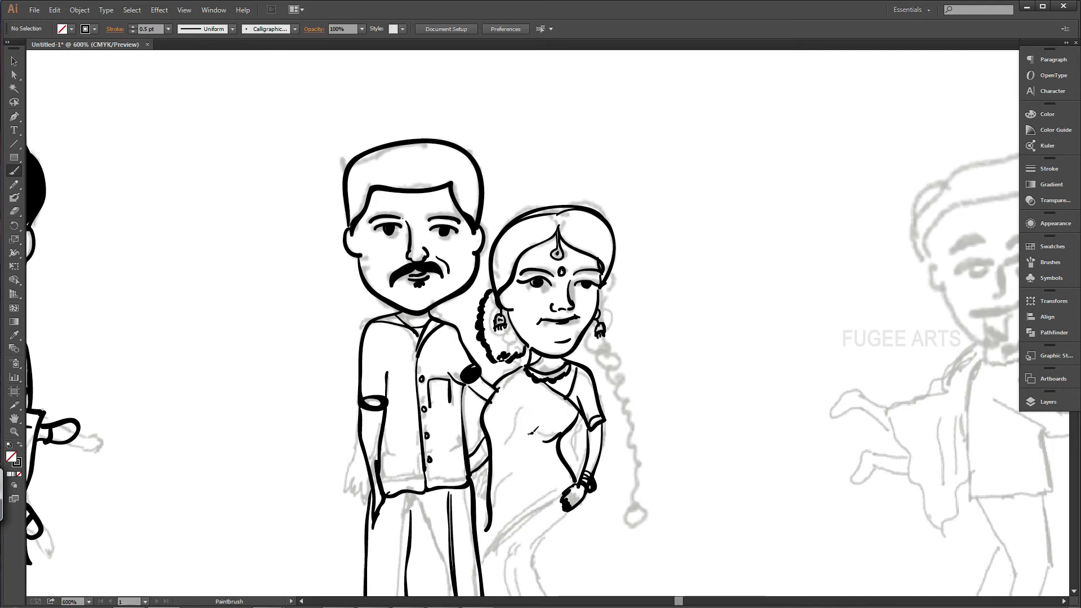
Ink the second woman's long braid and the lower saree with its waist edge, folds and hem
mouse_move(613, 285)
left_mouse_down()
mouse_move(590, 352)
mouse_move(609, 376)
mouse_move(632, 458)
mouse_move(635, 501)
mouse_move(625, 501)
left_mouse_up()
scroll(576, 409, "down", 4)
scroll(540, 315, "up", 4)
left_click_drag(595, 297, 552, 351)
left_click_drag(534, 289, 524, 325)
left_click_drag(518, 236, 599, 270)
mouse_move(601, 198)
left_mouse_down()
mouse_move(563, 251)
mouse_move(504, 282)
mouse_move(503, 304)
left_mouse_up()
mouse_move(565, 333)
left_mouse_down()
mouse_move(584, 446)
mouse_move(513, 442)
left_mouse_up()
mouse_move(529, 334)
left_mouse_down()
mouse_move(548, 430)
mouse_move(524, 457)
left_mouse_up()
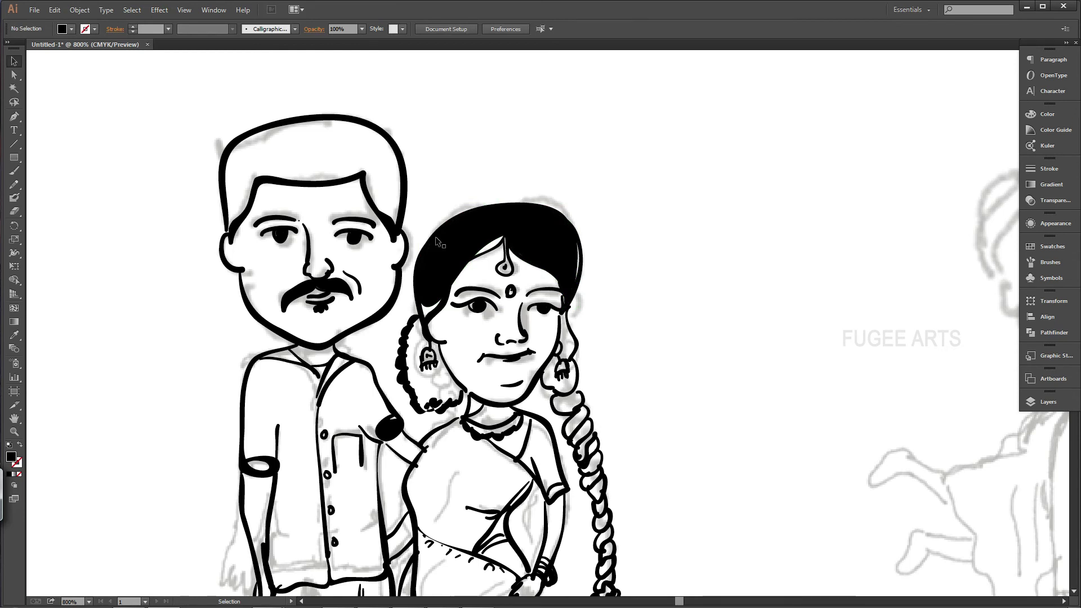
Trace the rim of the second woman's hair with the Pencil tool, and fill both her hair and the second man's hair solid black
key("n")
mouse_move(418, 277)
left_mouse_down()
mouse_move(421, 251)
mouse_move(453, 213)
mouse_move(504, 196)
left_mouse_up()
mouse_move(574, 282)
left_mouse_down()
mouse_move(506, 236)
mouse_move(423, 321)
left_mouse_up()
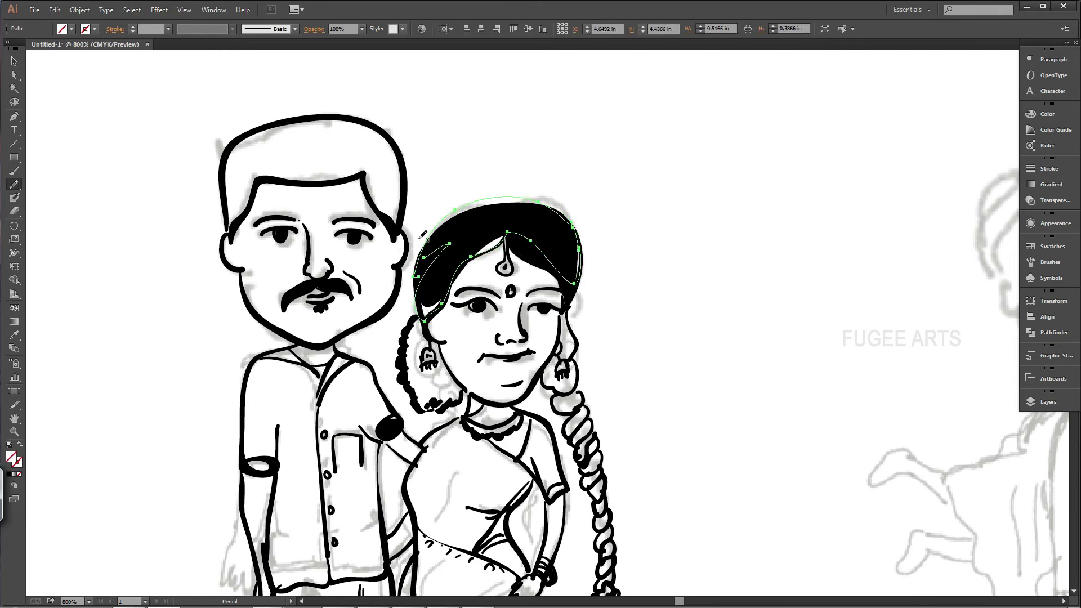
left_click(9, 475)
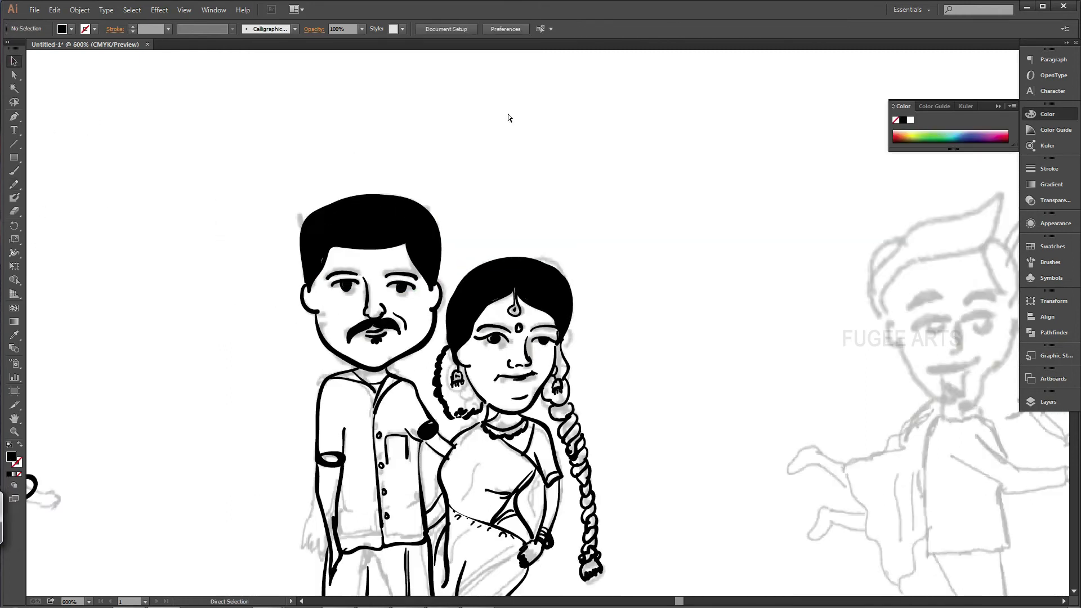
Ink the third man's arched eyebrows, eyes, nose and open laughing mouth with a 0.5 pt Paintbrush stroke
mouse_move(421, 287)
left_mouse_down()
mouse_move(491, 272)
mouse_move(511, 287)
mouse_move(439, 296)
left_mouse_up()
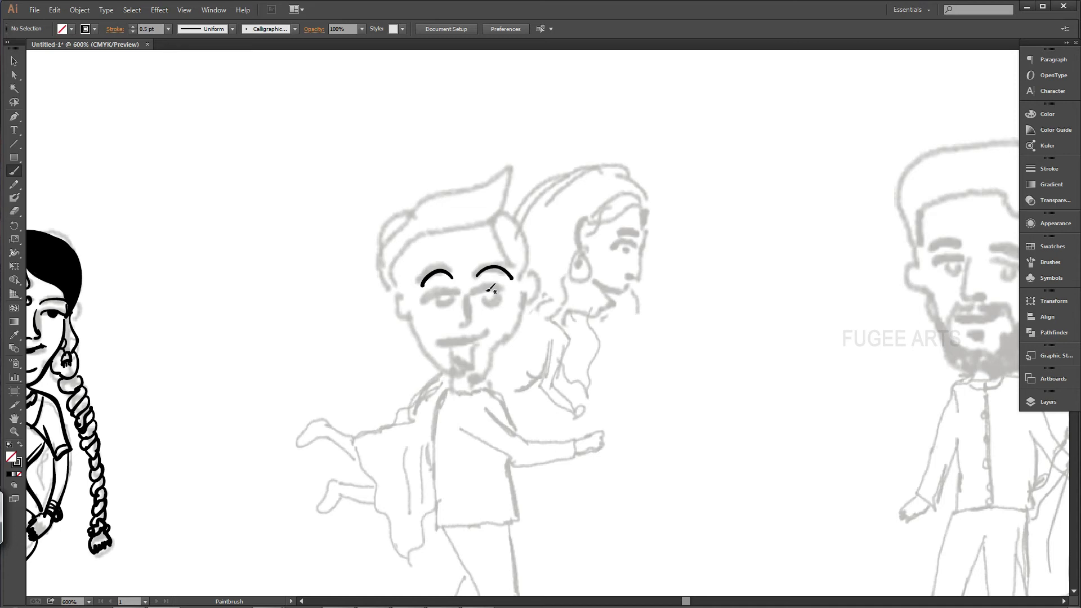
mouse_move(489, 326)
left_mouse_down()
mouse_move(485, 340)
mouse_move(448, 341)
left_mouse_up()
left_click_drag(465, 342, 472, 346)
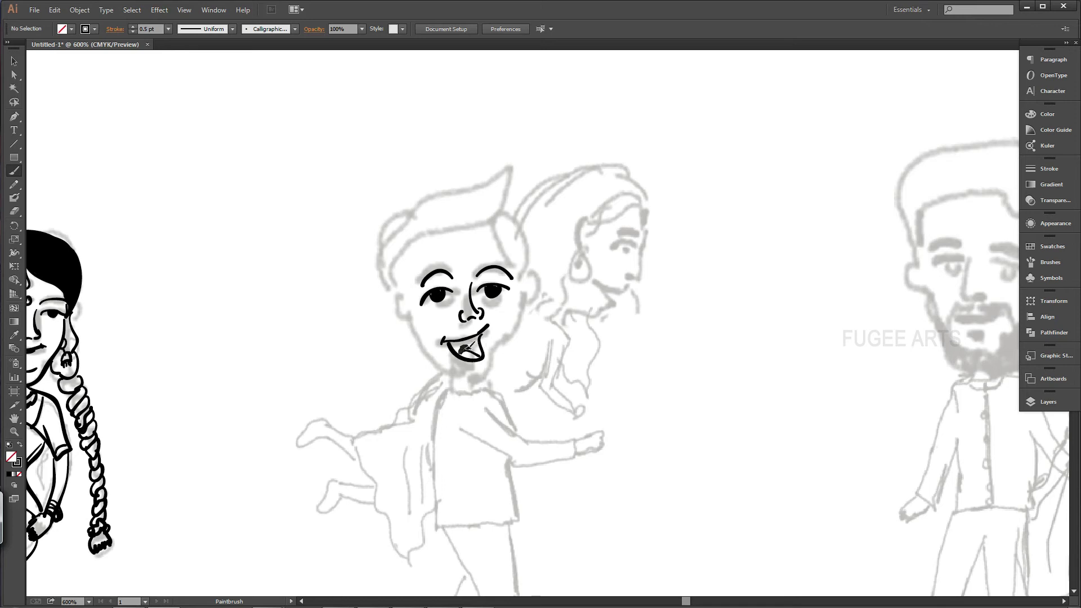
left_click_drag(483, 352, 481, 354)
Ink the third man's ears, face outline and swept-up hair outline
left_click_drag(402, 297, 403, 319)
mouse_move(525, 279)
left_mouse_down()
mouse_move(487, 370)
mouse_move(442, 363)
mouse_move(438, 231)
mouse_move(502, 211)
mouse_move(519, 273)
left_mouse_up()
mouse_move(399, 292)
left_mouse_down()
mouse_move(395, 214)
mouse_move(486, 180)
mouse_move(517, 186)
mouse_move(524, 270)
left_mouse_up()
Ink the third man's neck, open collar, outstretched arm with hand, and shirt body down to the hem
left_click_drag(449, 382, 445, 391)
left_click_drag(476, 380, 520, 435)
left_click_drag(482, 408, 518, 435)
left_click_drag(460, 440, 580, 460)
left_click_drag(520, 435, 576, 436)
mouse_move(576, 437)
left_mouse_down()
mouse_move(579, 461)
mouse_move(611, 433)
mouse_move(617, 446)
left_mouse_up()
mouse_move(445, 392)
left_mouse_down()
mouse_move(437, 474)
mouse_move(461, 527)
mouse_move(516, 460)
mouse_move(521, 517)
left_mouse_up()
left_click_drag(510, 462, 519, 516)
left_click_drag(476, 386, 486, 401)
left_click_drag(491, 405, 513, 424)
Ink the third man's walking trouser legs and both shoes
key("ctrl+minus")
key("ctrl+minus")
left_click(511, 484, "ctrl")
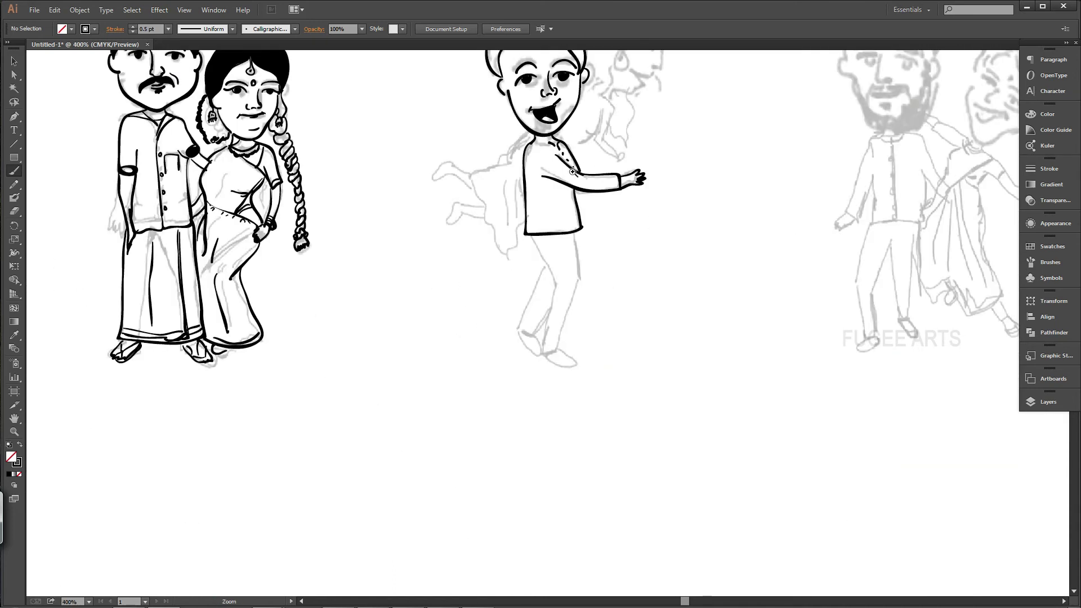
left_click_drag(565, 299, 538, 449)
left_click_drag(503, 386, 530, 439)
mouse_move(550, 384)
left_mouse_down()
mouse_move(537, 500)
mouse_move(551, 433)
left_mouse_up()
mouse_move(519, 419)
left_mouse_down()
mouse_move(499, 462)
mouse_move(522, 467)
left_mouse_up()
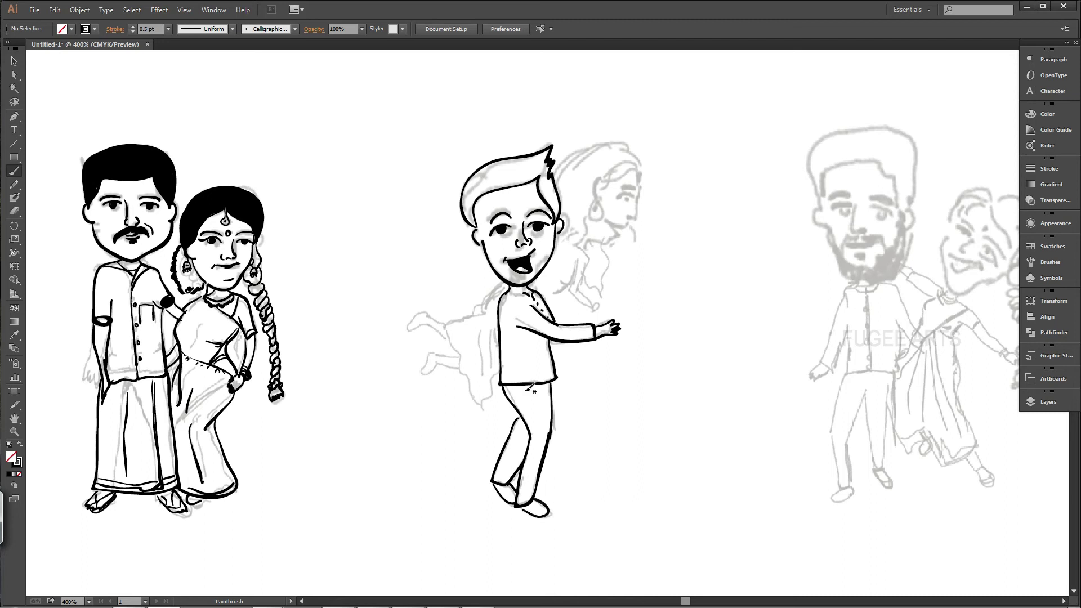
Ink the third woman's profile with lashed eye, nose, lips, chin and earring, plus her hairline and loose front hair
key("ctrl+plus")
left_click_drag(613, 249, 640, 250)
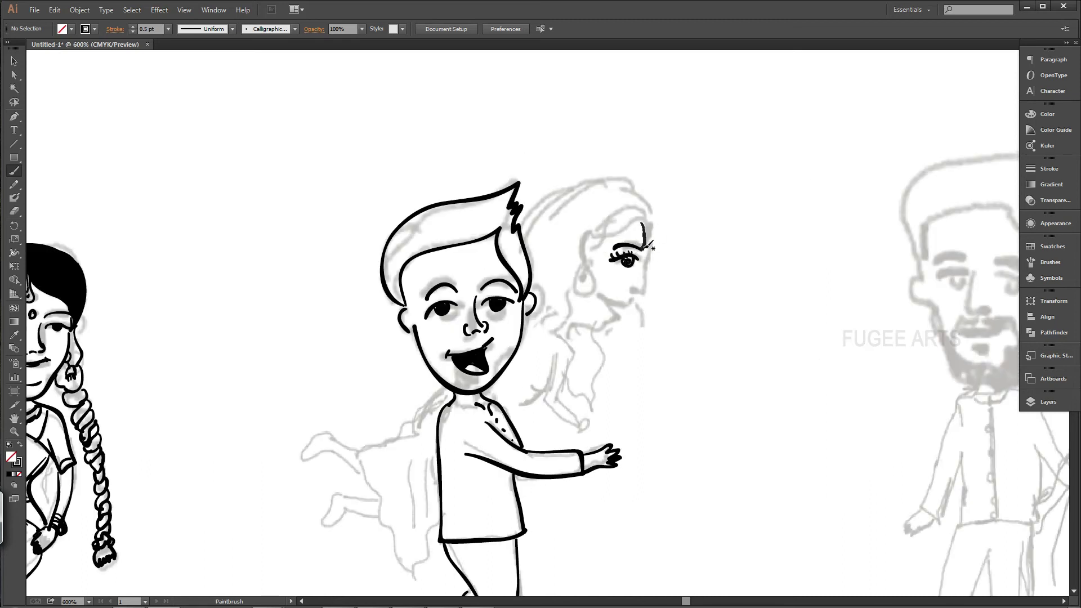
mouse_move(630, 293)
left_mouse_down()
mouse_move(612, 292)
mouse_move(623, 301)
mouse_move(557, 340)
left_mouse_up()
mouse_move(587, 269)
left_mouse_down()
mouse_move(595, 286)
mouse_move(586, 270)
left_mouse_up()
left_click_drag(583, 276, 588, 281)
left_click_drag(641, 223, 566, 281)
mouse_move(647, 225)
left_mouse_down()
mouse_move(663, 401)
mouse_move(617, 368)
mouse_move(619, 341)
left_mouse_up()
left_click_drag(610, 346, 585, 320)
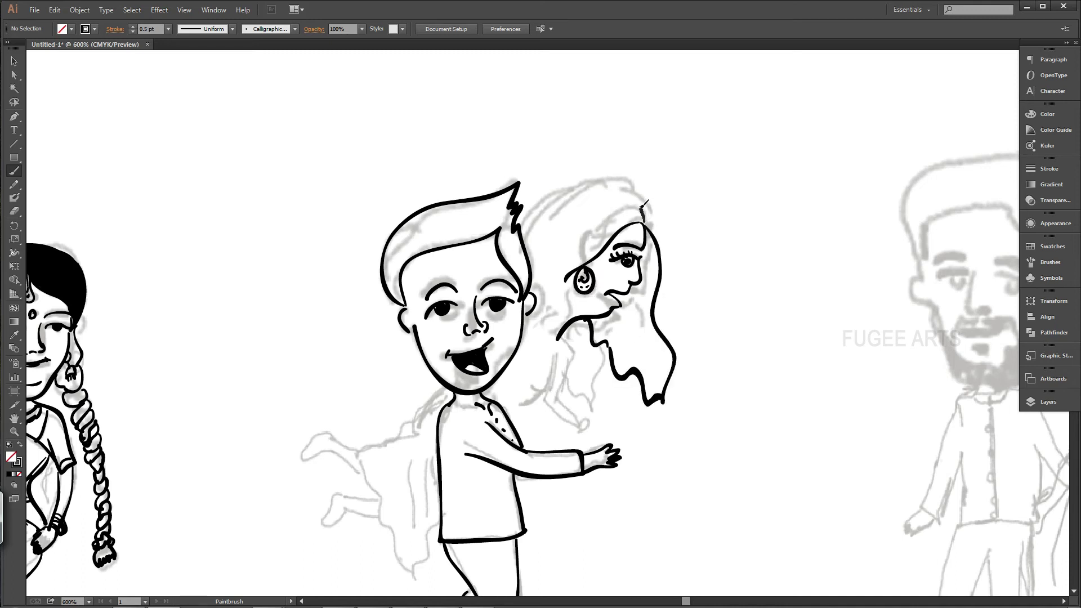
Ink the third woman's head-top curve, back hair, hanging arm with hand, and upper body
mouse_move(644, 216)
left_mouse_down()
mouse_move(562, 200)
mouse_move(527, 246)
left_mouse_up()
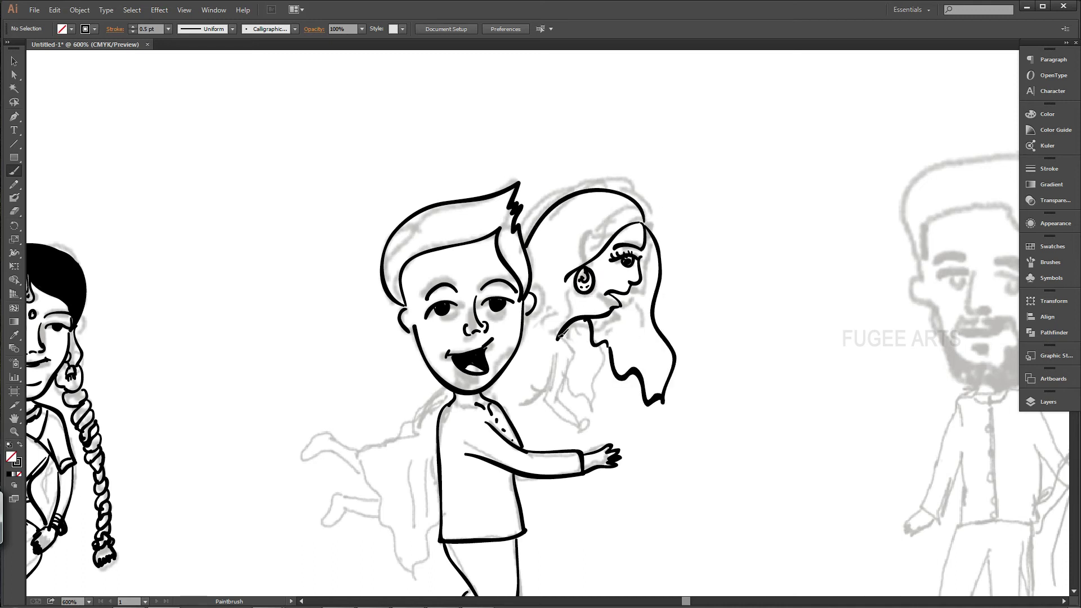
left_click_drag(558, 337, 556, 402)
mouse_move(544, 360)
left_mouse_down()
mouse_move(547, 403)
mouse_move(564, 338)
mouse_move(554, 404)
mouse_move(600, 427)
mouse_move(570, 422)
left_mouse_up()
mouse_move(570, 274)
left_mouse_down()
mouse_move(556, 339)
mouse_move(520, 349)
left_mouse_up()
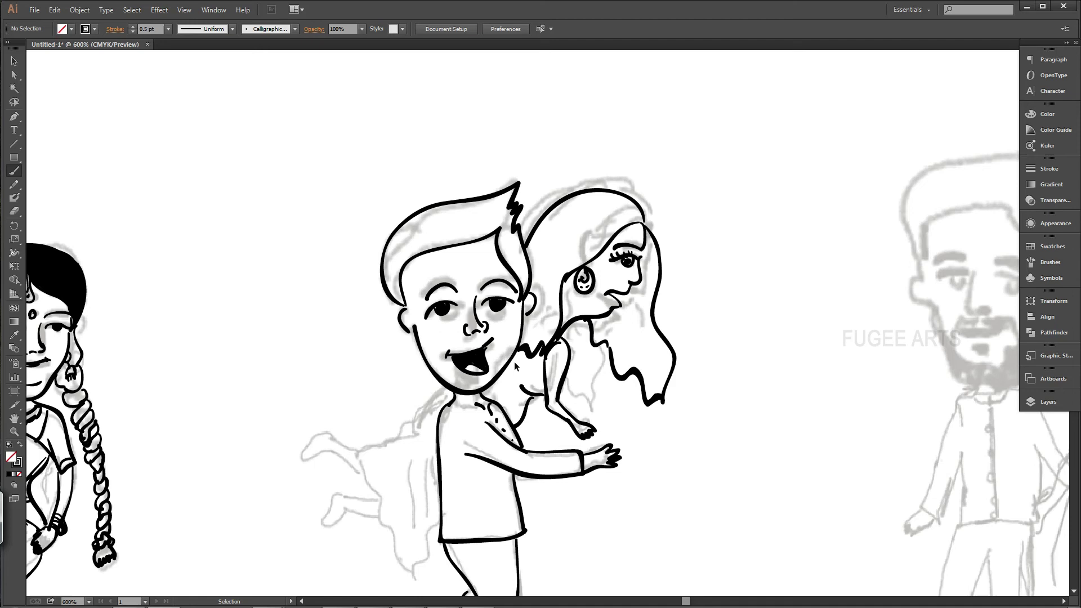
Ink the third woman's flowing dress and her raised lower legs behind the man's back
scroll(515, 366, "left", 3)
scroll(497, 333, "down", 5)
mouse_move(564, 166)
left_mouse_down()
mouse_move(493, 259)
mouse_move(564, 313)
left_mouse_up()
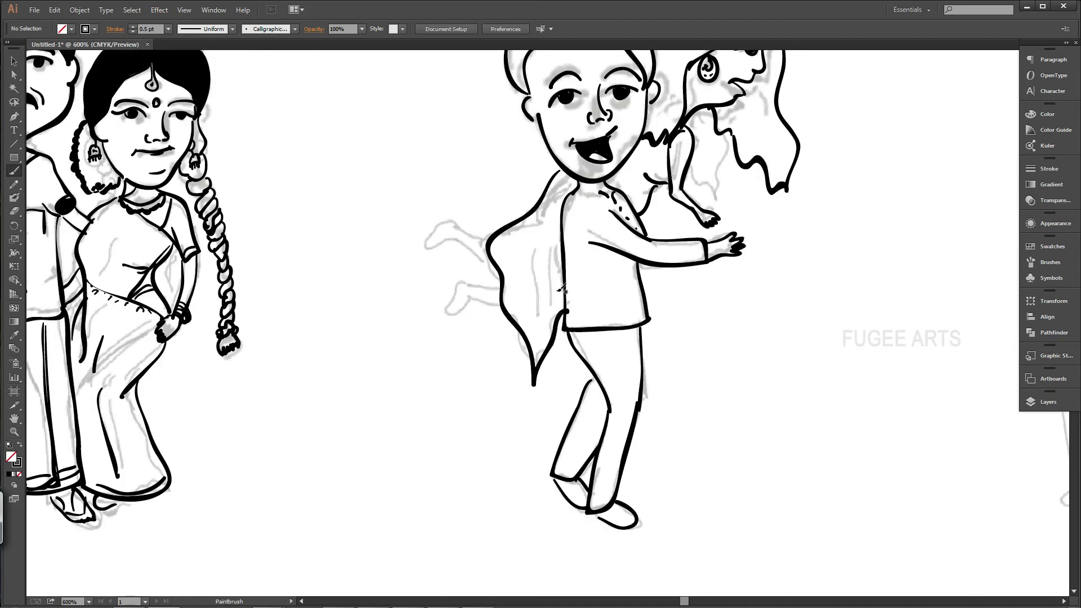
mouse_move(461, 227)
left_mouse_down()
mouse_move(421, 250)
mouse_move(489, 260)
mouse_move(499, 318)
left_mouse_up()
Fill the third man's traced hair shape solid black, with no stroke
key("ctrl+minus")
key("ctrl+minus")
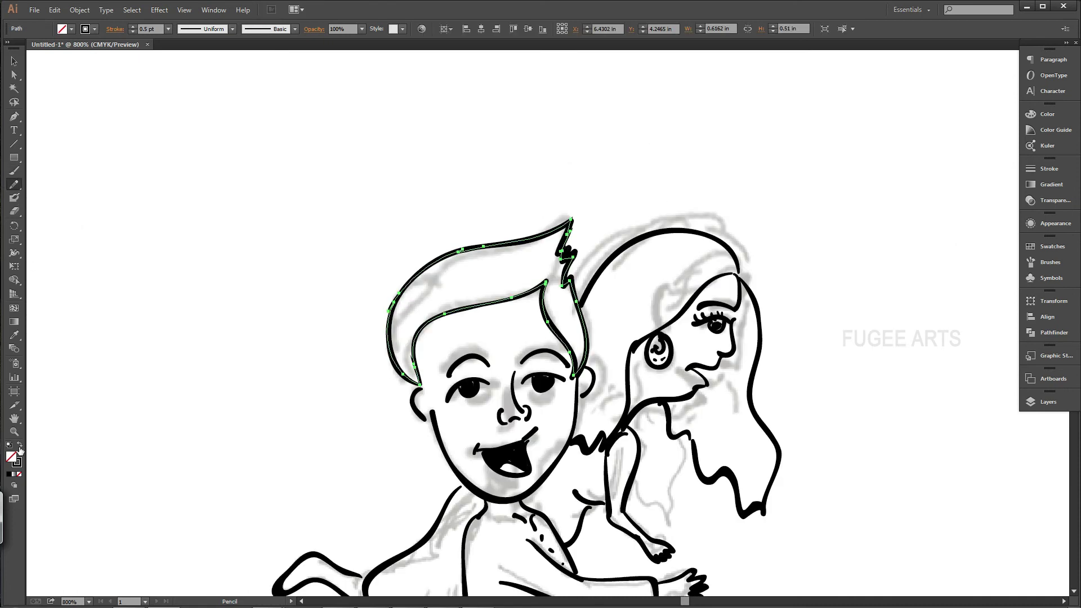
left_click(20, 445)
left_click(14, 61)
left_click(97, 164)
left_click(20, 445)
Try to fill the third woman's loose front hair lock solid black
left_click(14, 185)
scroll(775, 307, "down", 1)
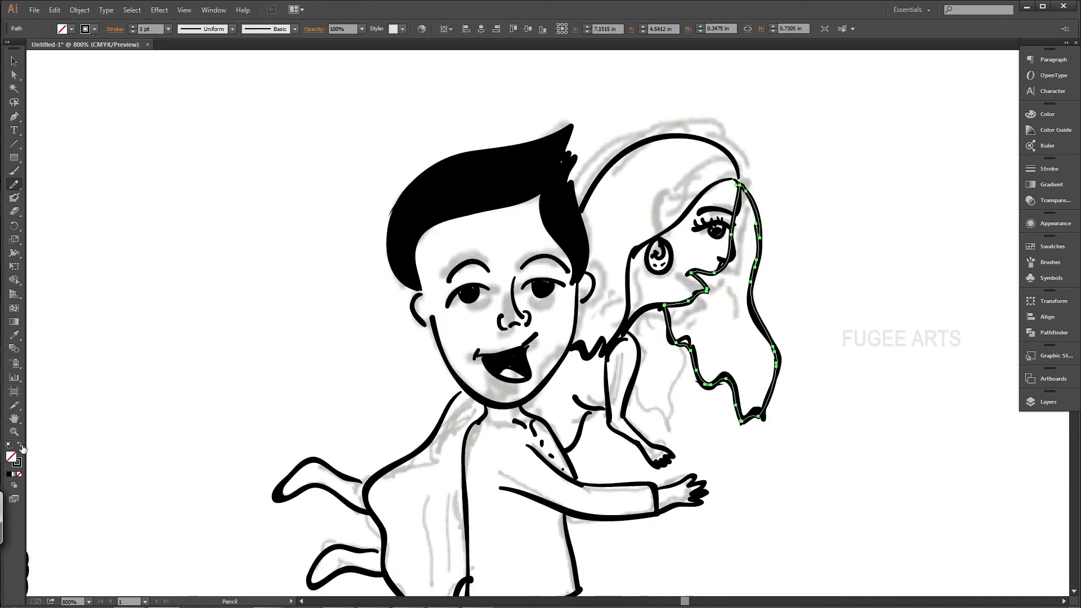
left_click(19, 445)
left_click(14, 61)
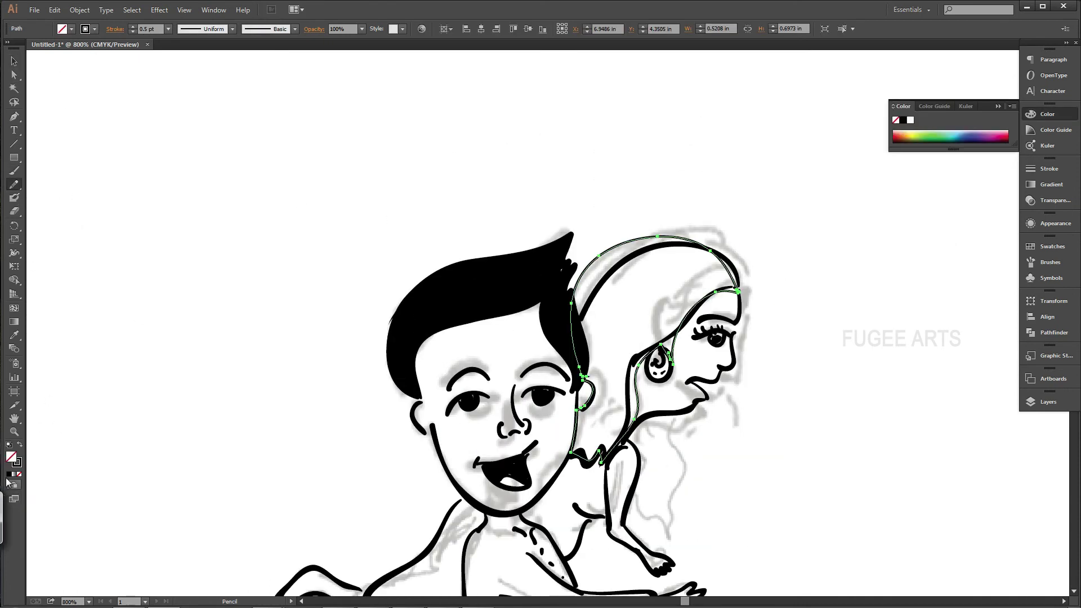
Fill the third woman's traced main hair shape solid black, with no stroke
left_click(20, 445)
left_click(19, 474)
left_click(20, 445)
left_click(14, 61)
left_click(85, 152)
Trace the remaining gap at the front of the third woman's hair with the Pencil tool and fill it black
left_click(14, 185)
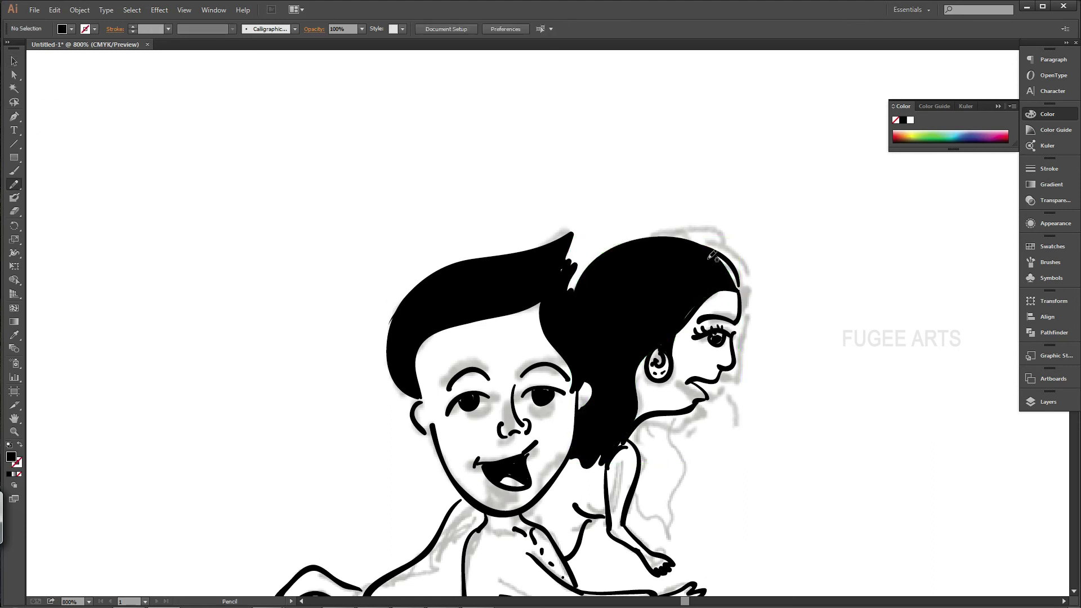
mouse_move(740, 281)
left_mouse_down()
mouse_move(619, 390)
mouse_move(608, 441)
mouse_move(700, 267)
left_mouse_up()
left_click(9, 474)
left_click(14, 60)
left_click(191, 178)
Ink the fourth man's eyebrows, eyes and nose with the Paintbrush, undoing the faulty strokes
key("ctrl+minus")
key("ctrl+minus")
key("ctrl+minus")
key("ctrl+minus")
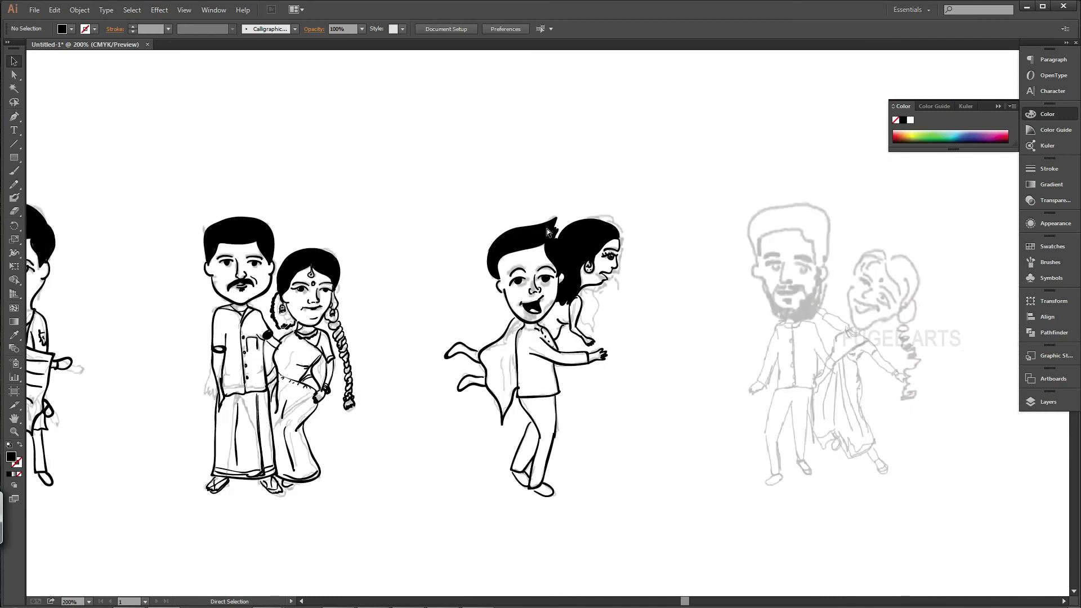
left_click(714, 315, "ctrl")
left_click(544, 324, "ctrl")
left_click(544, 324, "ctrl")
left_click(544, 324, "ctrl")
key("b")
mouse_move(452, 236)
left_mouse_down()
mouse_move(580, 243)
mouse_move(561, 263)
left_mouse_up()
key("ctrl+z")
left_click_drag(455, 259, 494, 252)
mouse_move(468, 255)
left_mouse_down()
mouse_move(485, 259)
mouse_move(489, 296)
mouse_move(528, 281)
mouse_move(474, 344)
left_mouse_up()
key("ctrl+z")
key("ctrl+z")
Ink the fourth man's thick moustache, mouth and the small chin patch below the lip
mouse_move(507, 308)
left_mouse_down()
mouse_move(549, 315)
mouse_move(523, 306)
mouse_move(560, 344)
left_mouse_up()
left_click_drag(518, 307, 559, 346)
mouse_move(547, 321)
left_mouse_down()
mouse_move(507, 307)
mouse_move(547, 324)
mouse_move(537, 322)
left_mouse_up()
mouse_move(502, 334)
left_mouse_down()
mouse_move(520, 333)
mouse_move(518, 350)
left_mouse_up()
Ink the fourth man's ears, squared hairline, tall hair outline and jaw
left_click_drag(598, 253, 604, 285)
left_click_drag(431, 263, 446, 292)
mouse_move(596, 265)
left_mouse_down()
mouse_move(544, 156)
mouse_move(441, 184)
left_mouse_up()
left_click_drag(434, 254, 441, 186)
mouse_move(433, 255)
left_mouse_down()
mouse_move(417, 176)
mouse_move(490, 99)
mouse_move(624, 140)
mouse_move(608, 256)
left_mouse_up()
mouse_move(445, 289)
left_mouse_down()
mouse_move(468, 373)
mouse_move(544, 404)
left_mouse_up()
mouse_move(605, 289)
left_mouse_down()
mouse_move(571, 398)
mouse_move(538, 403)
left_mouse_up()
Ink the fourth man's beard with short hair strokes along its inner edge and fill it in solid black down to the jaw
left_click_drag(562, 338, 566, 349)
mouse_move(568, 335)
left_mouse_down()
mouse_move(572, 345)
mouse_move(592, 268)
left_mouse_up()
mouse_move(515, 369)
left_mouse_down()
mouse_move(549, 370)
mouse_move(558, 350)
left_mouse_up()
mouse_move(478, 349)
left_mouse_down()
mouse_move(515, 387)
mouse_move(458, 306)
left_mouse_up()
mouse_move(594, 352)
left_mouse_down()
mouse_move(566, 366)
mouse_move(599, 318)
mouse_move(597, 364)
mouse_move(561, 394)
mouse_move(580, 376)
left_mouse_up()
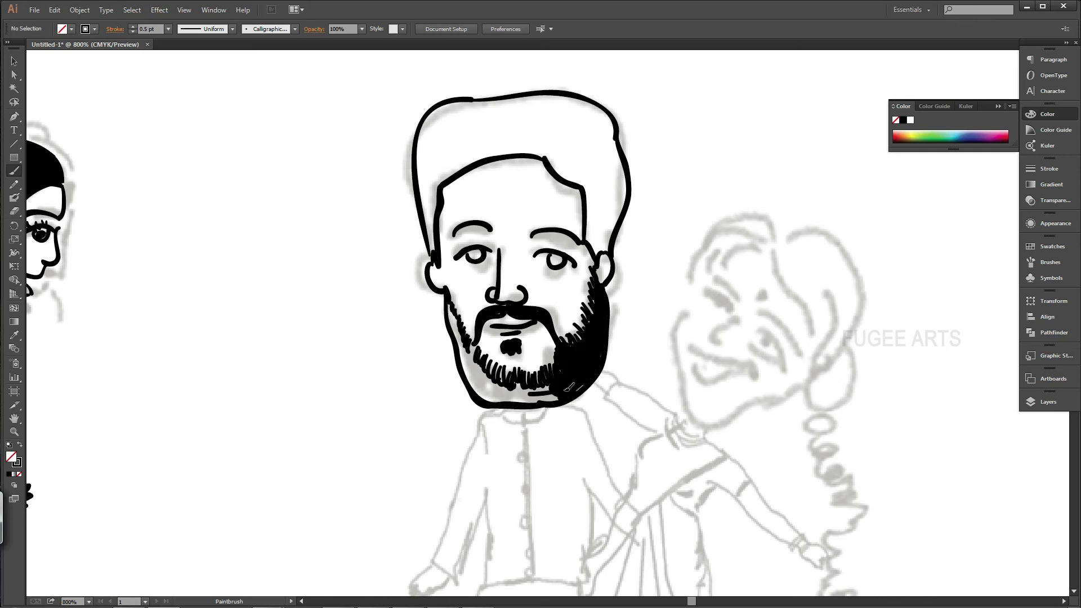
mouse_move(478, 380)
left_mouse_down()
mouse_move(446, 306)
mouse_move(502, 397)
mouse_move(543, 387)
mouse_move(565, 397)
left_mouse_up()
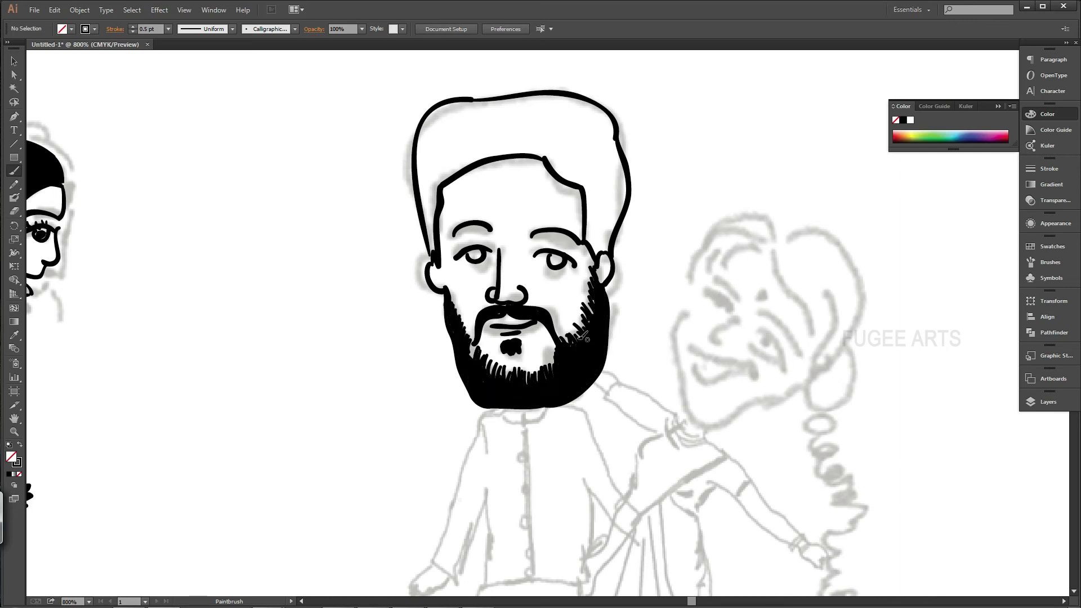
Ink the fourth man's buttoned jacket with its collar, sleeves and lower edge using the Paintbrush
scroll(597, 223, "down", 2)
scroll(551, 287, "up", 2)
scroll(555, 338, "down", 2)
scroll(527, 470, "up", 1)
mouse_move(538, 249)
left_mouse_down()
mouse_move(488, 358)
mouse_move(526, 386)
left_mouse_up()
mouse_move(580, 250)
left_mouse_down()
mouse_move(598, 252)
mouse_move(628, 317)
mouse_move(603, 349)
left_mouse_up()
mouse_move(532, 257)
left_mouse_down()
mouse_move(559, 257)
mouse_move(557, 377)
mouse_move(593, 382)
left_mouse_up()
Ink the fourth man's trousers, solid black shoes and hand, undoing the faulty trouser stroke
mouse_move(524, 385)
left_mouse_down()
mouse_move(503, 455)
mouse_move(528, 521)
mouse_move(521, 483)
left_mouse_up()
mouse_move(521, 483)
left_mouse_down()
mouse_move(550, 423)
mouse_move(576, 466)
mouse_move(587, 408)
mouse_move(579, 513)
mouse_move(594, 386)
mouse_move(566, 498)
left_mouse_up()
key("ctrl+z")
left_click_drag(593, 384, 586, 438)
left_click_drag(568, 526, 581, 547)
mouse_move(507, 556)
left_mouse_down()
mouse_move(535, 553)
mouse_move(500, 580)
mouse_move(509, 570)
left_mouse_up()
mouse_move(483, 370)
left_mouse_down()
mouse_move(478, 395)
mouse_move(498, 381)
left_mouse_up()
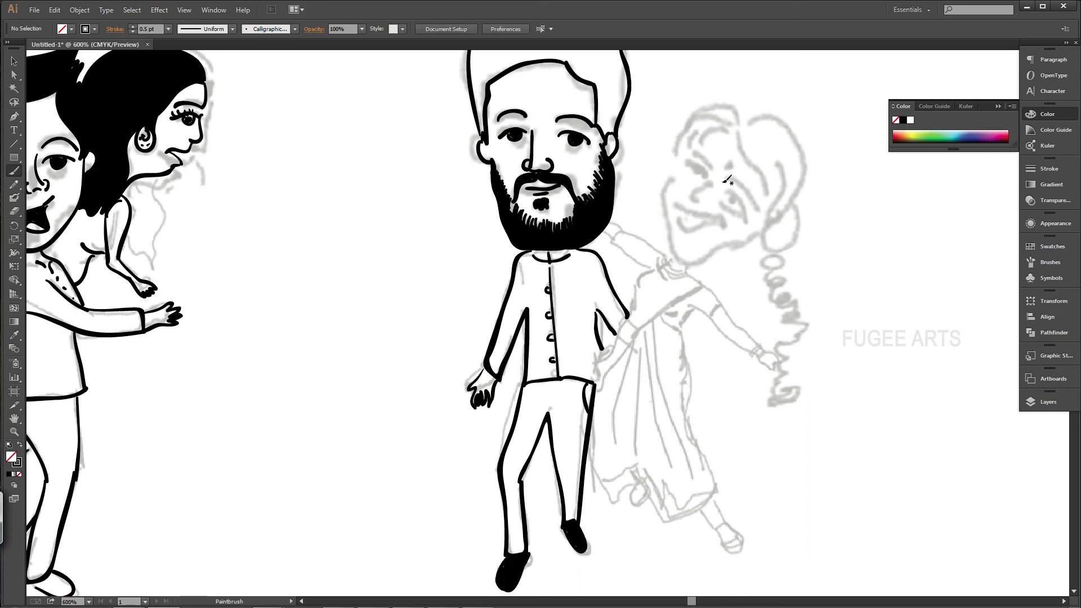
Ink the fourth woman's eyebrows, eyes, nose and smiling mouth, undoing the faulty stroke
key("ctrl+minus")
key("ctrl+equal")
left_click_drag(667, 237, 514, 321)
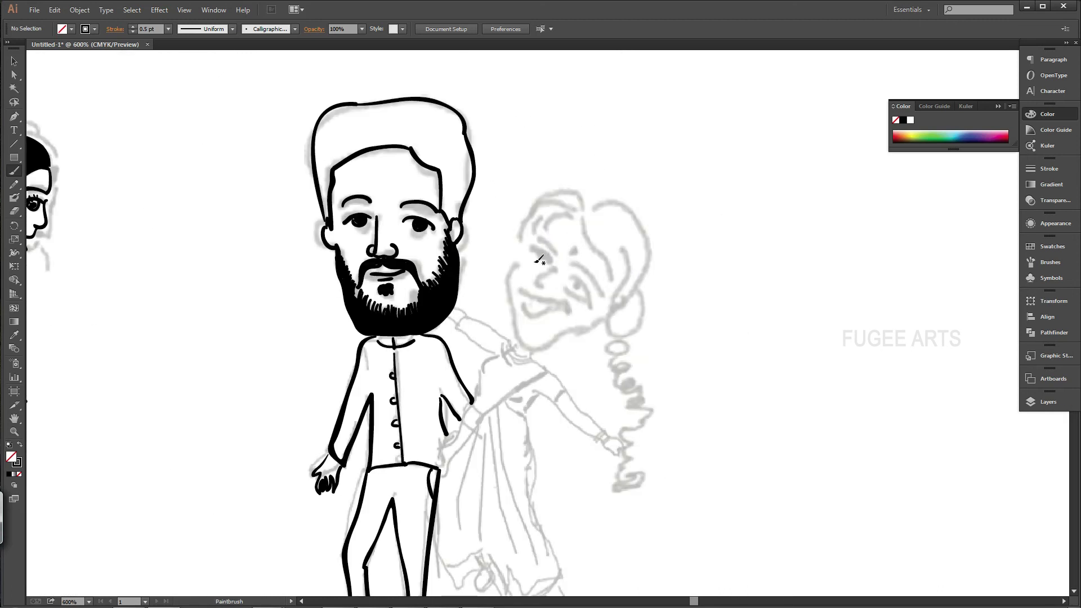
left_click_drag(601, 287, 601, 288)
left_click_drag(555, 256, 533, 233)
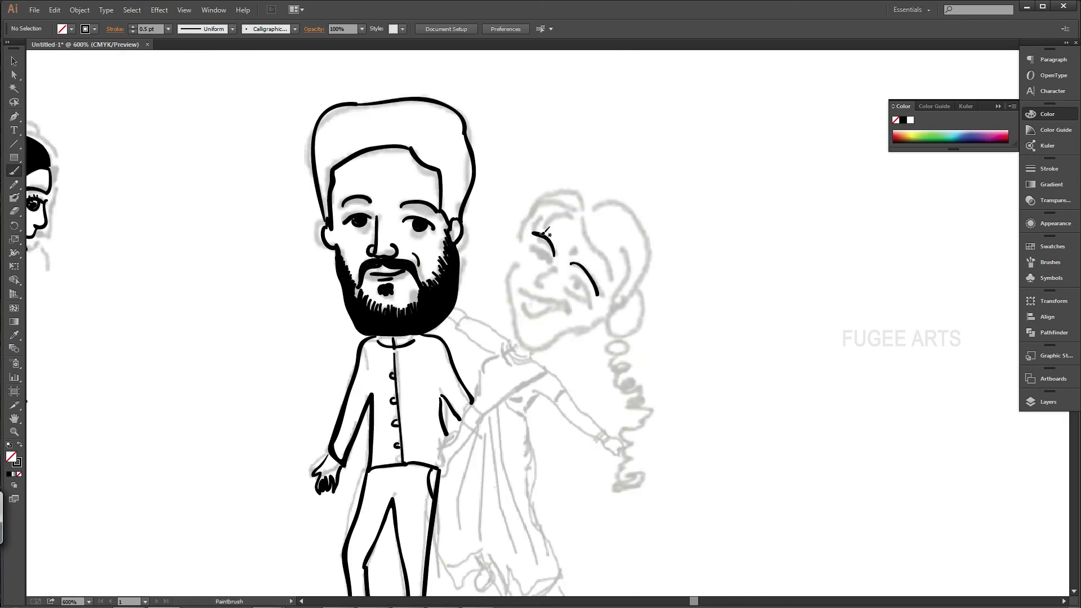
left_click_drag(579, 285, 579, 289)
mouse_move(552, 269)
left_mouse_down()
mouse_move(532, 291)
mouse_move(569, 312)
mouse_move(523, 303)
mouse_move(547, 306)
left_mouse_up()
key("ctrl+z")
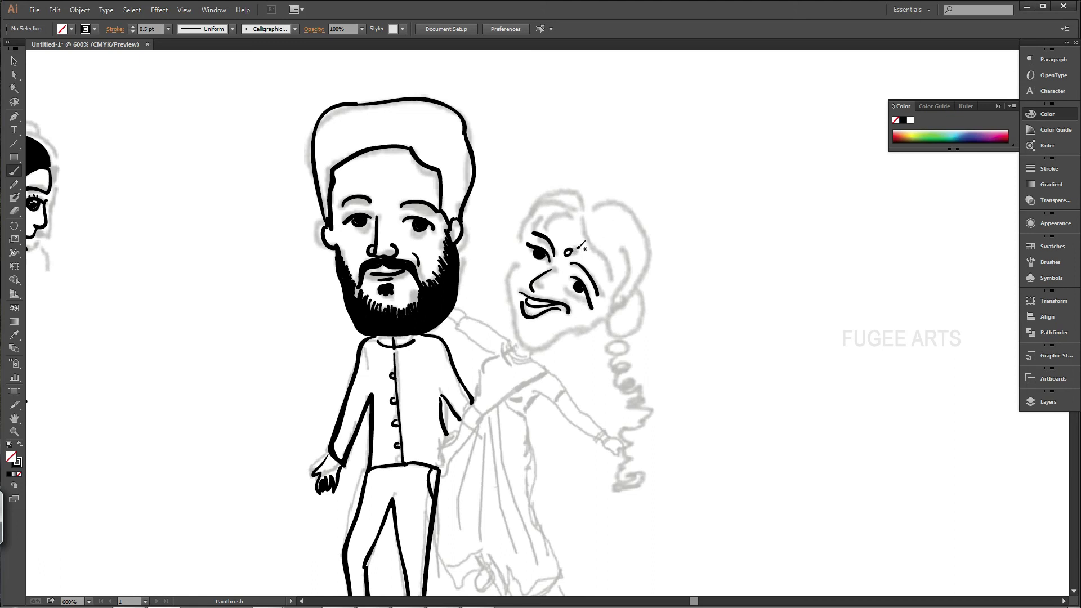
Ink the fourth woman's face outline, parted hairline, hair outline and long segmented braid
left_click_drag(540, 253, 540, 255)
mouse_move(521, 251)
left_mouse_down()
mouse_move(508, 324)
mouse_move(603, 313)
left_mouse_up()
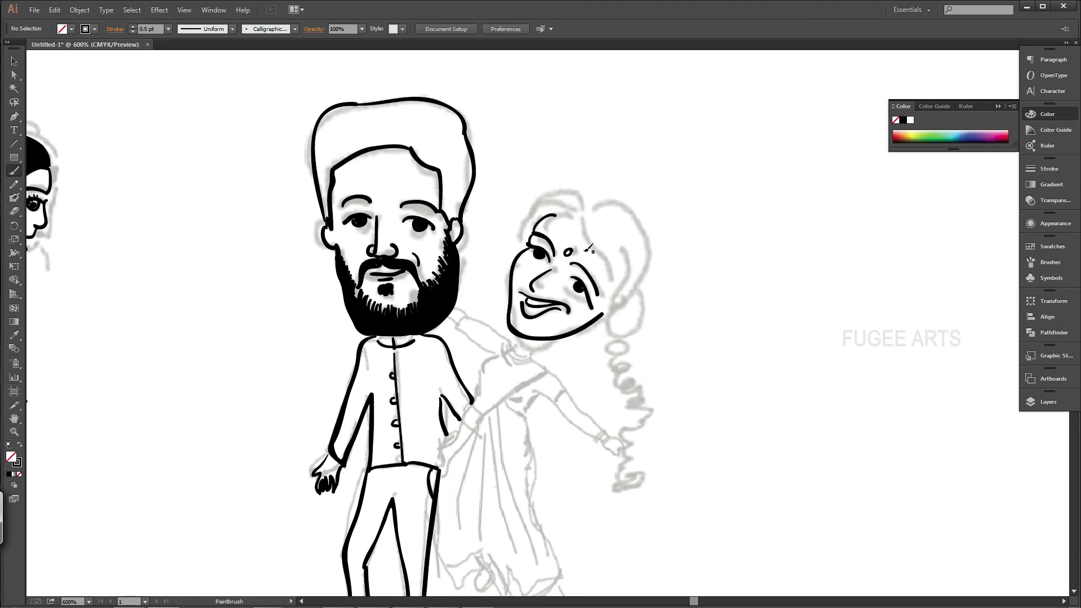
mouse_move(557, 215)
left_mouse_down()
mouse_move(580, 217)
mouse_move(617, 304)
mouse_move(586, 198)
left_mouse_up()
mouse_move(530, 241)
left_mouse_down()
mouse_move(570, 186)
mouse_move(635, 212)
left_mouse_up()
mouse_move(638, 332)
left_mouse_down()
mouse_move(622, 365)
mouse_move(650, 485)
left_mouse_up()
Ink the fourth woman's outstretched arm, necklace, diagonal saree edge and the hand resting behind the man's shoulder
mouse_move(562, 337)
left_mouse_down()
mouse_move(525, 361)
mouse_move(572, 396)
mouse_move(614, 456)
mouse_move(598, 438)
left_mouse_up()
mouse_move(597, 439)
left_mouse_down()
mouse_move(530, 393)
mouse_move(466, 435)
mouse_move(444, 471)
left_mouse_up()
mouse_move(503, 354)
left_mouse_down()
mouse_move(473, 387)
mouse_move(444, 454)
mouse_move(465, 317)
mouse_move(494, 356)
left_mouse_up()
mouse_move(466, 313)
left_mouse_down()
mouse_move(462, 325)
mouse_move(448, 317)
left_mouse_up()
left_click_drag(467, 314, 453, 308)
Ink the fourth woman's blouse edge, waist drape and the long saree pleats, undoing the faulty stroke
mouse_move(506, 392)
left_mouse_down()
mouse_move(524, 399)
mouse_move(524, 416)
left_mouse_up()
key("ctrl+z")
left_click_drag(494, 406, 523, 414)
left_click_drag(526, 463, 486, 415)
left_click_drag(524, 416, 527, 463)
mouse_move(487, 434)
left_mouse_down()
mouse_move(488, 517)
mouse_move(465, 516)
left_mouse_up()
mouse_move(488, 432)
left_mouse_down()
mouse_move(533, 544)
mouse_move(532, 514)
left_mouse_up()
Ink the fourth woman's saree side and patterned hem border, dot the waist drape and outline her foot
mouse_move(503, 348)
left_mouse_down()
mouse_move(548, 174)
mouse_move(572, 206)
left_mouse_up()
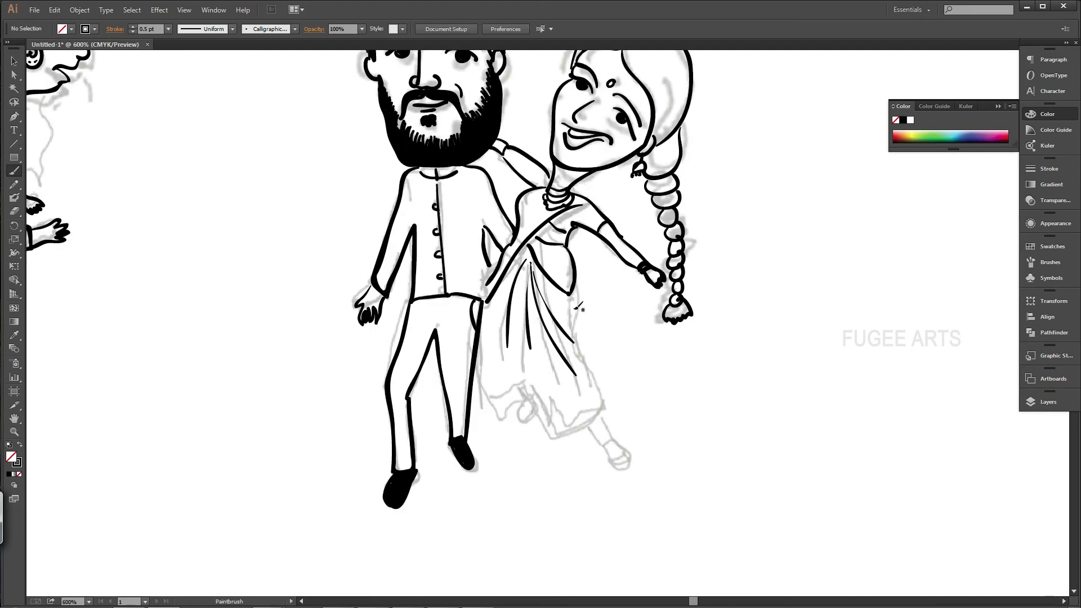
mouse_move(576, 311)
left_mouse_down()
mouse_move(563, 445)
mouse_move(478, 376)
mouse_move(541, 375)
left_mouse_up()
left_click_drag(546, 429, 606, 394)
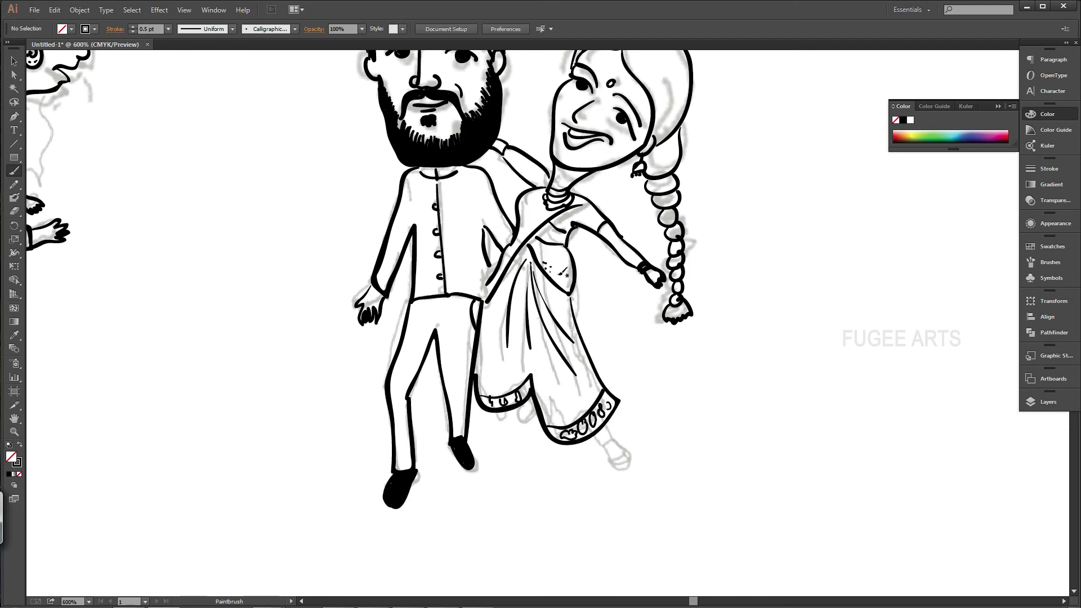
mouse_move(598, 435)
left_mouse_down()
mouse_move(625, 473)
mouse_move(634, 465)
left_mouse_up()
left_click_drag(611, 457, 622, 451)
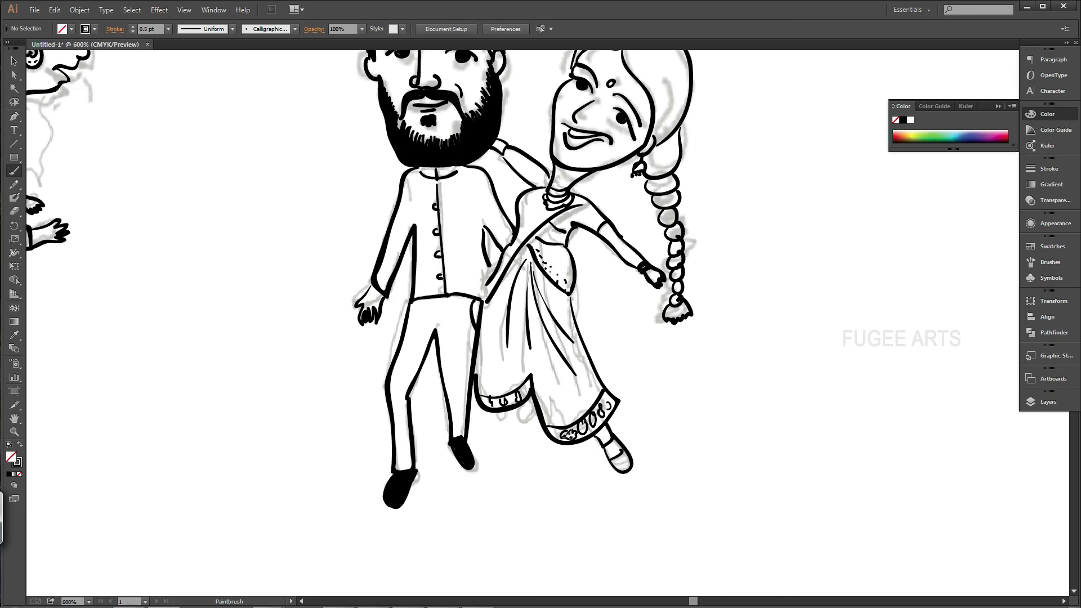
Fill the fourth woman's hair and braid and the fourth man's hair with solid black
key("ctrl+minus")
left_click(558, 181)
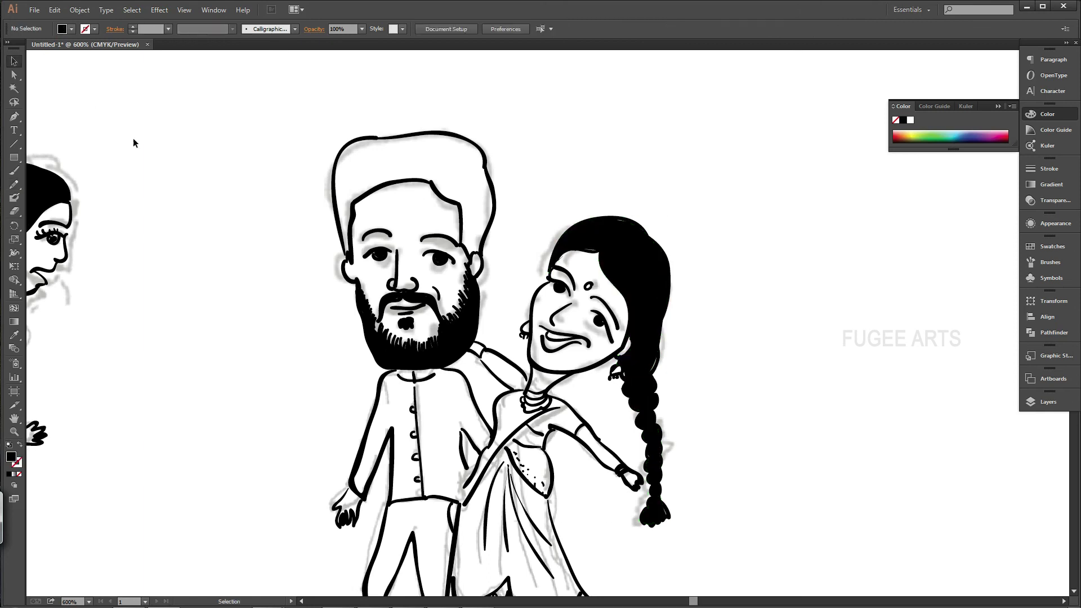
scroll(174, 262, "up", 3)
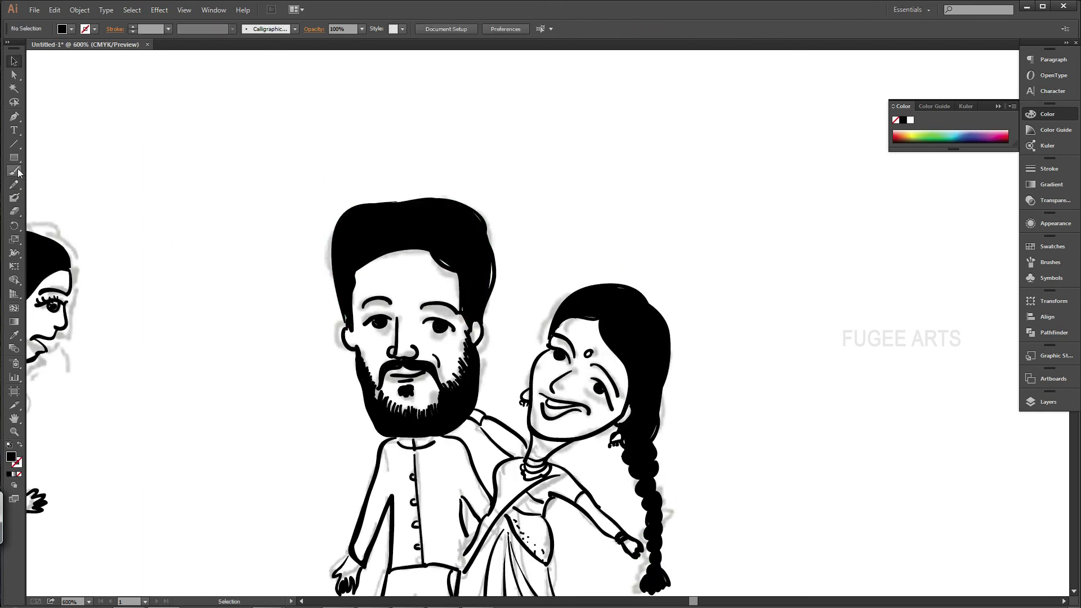
key("n")
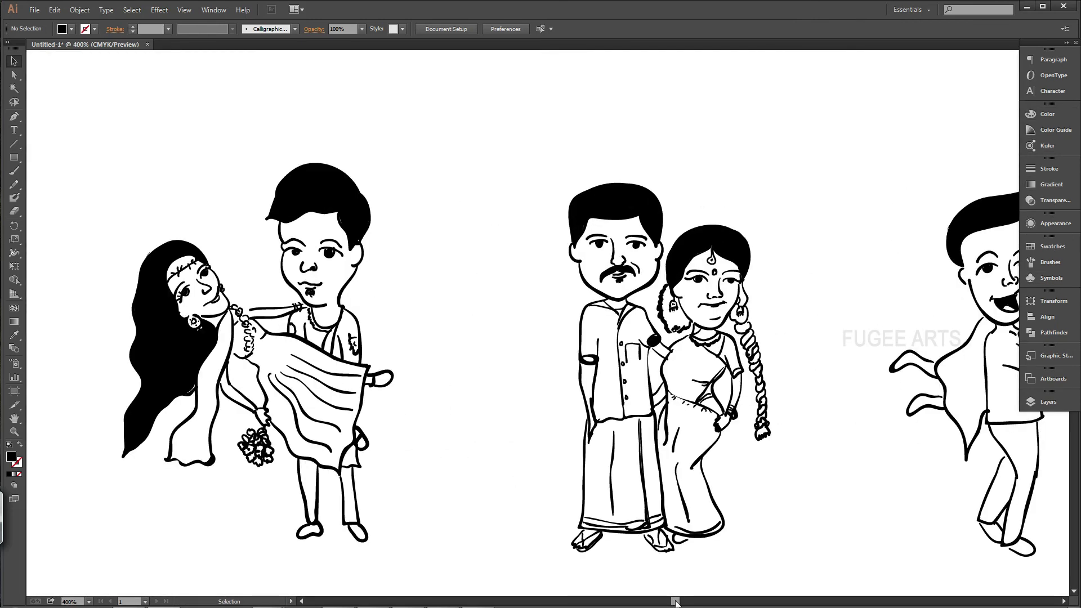
Dot the third woman's flowing saree with rows of black spots using the Paintbrush at 1 pt stroke
left_click_drag(676, 602, 687, 601)
key("ctrl+minus")
key("ctrl+minus")
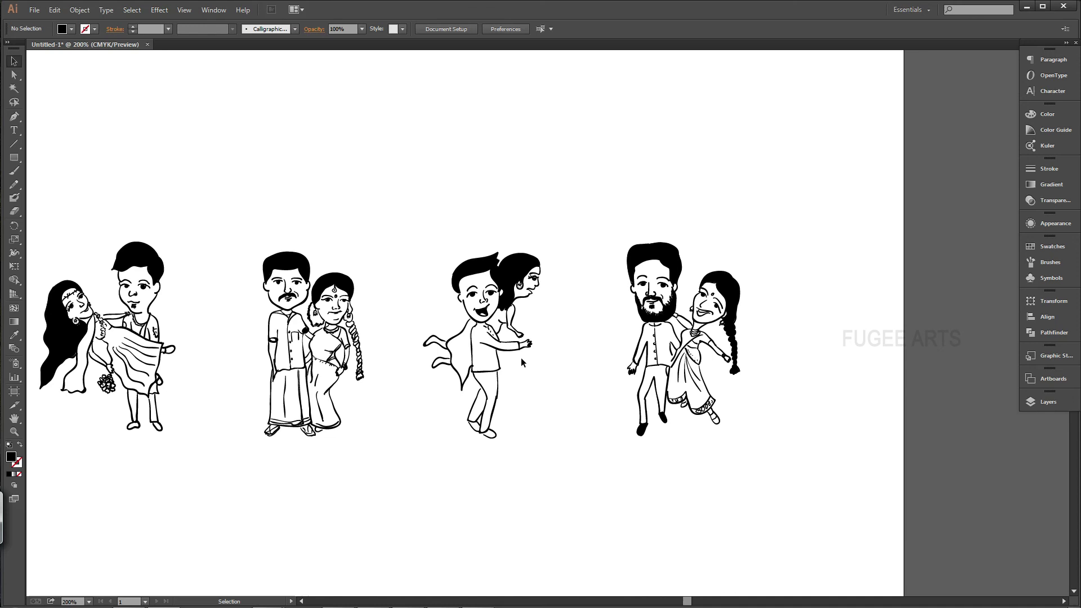
key("b")
key("ctrl+plus")
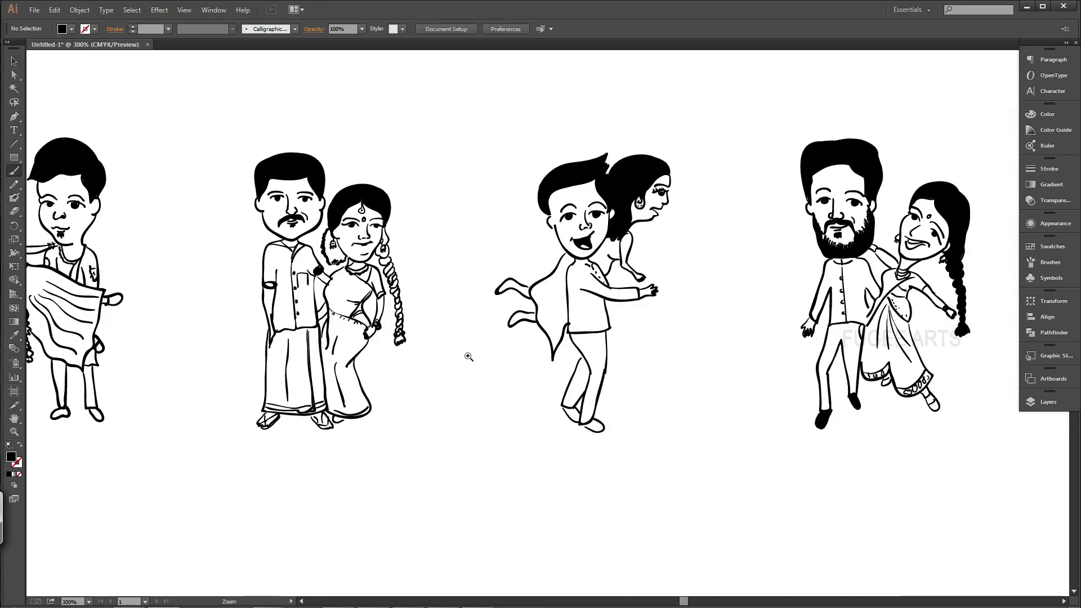
key("ctrl+plus")
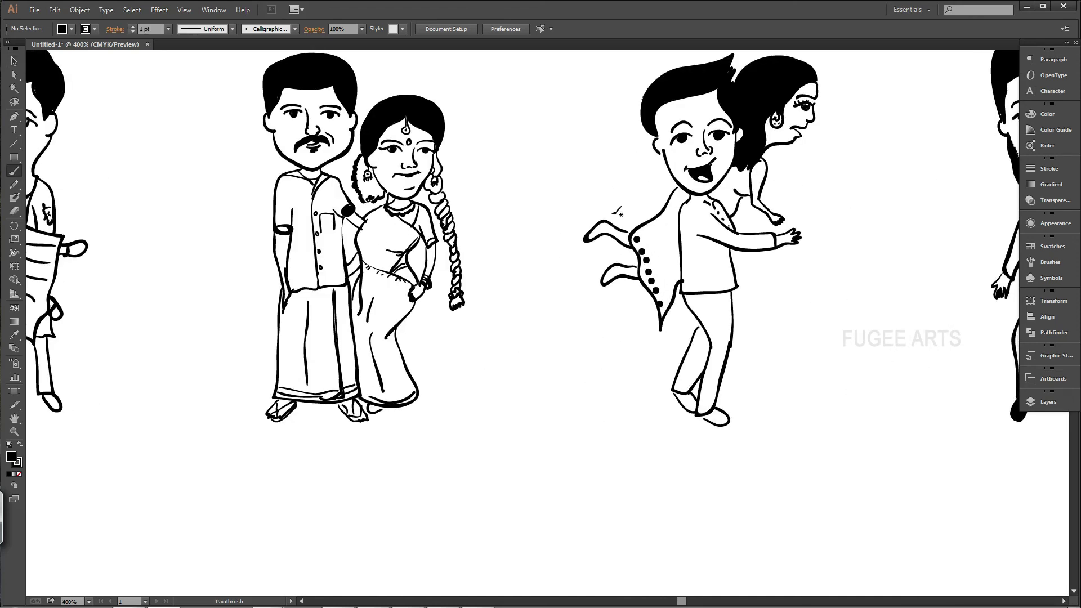
key("ctrl+0")
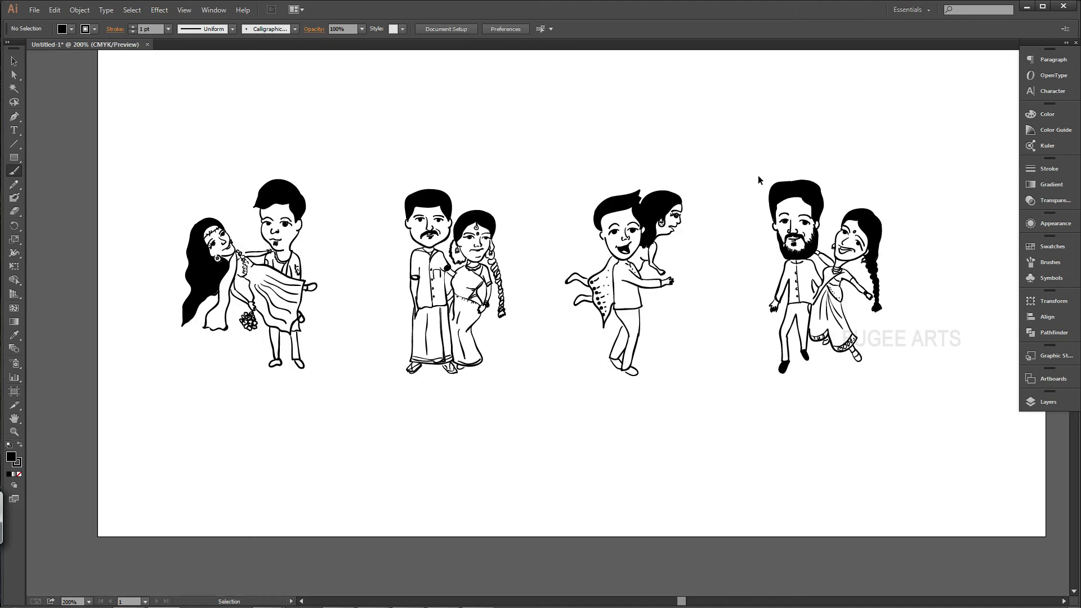
Paint the third man's shoes solid black
scroll(652, 285, "up", 2)
scroll(884, 315, "down", 2)
key("ctrl+plus")
key("ctrl+plus")
key("ctrl+plus")
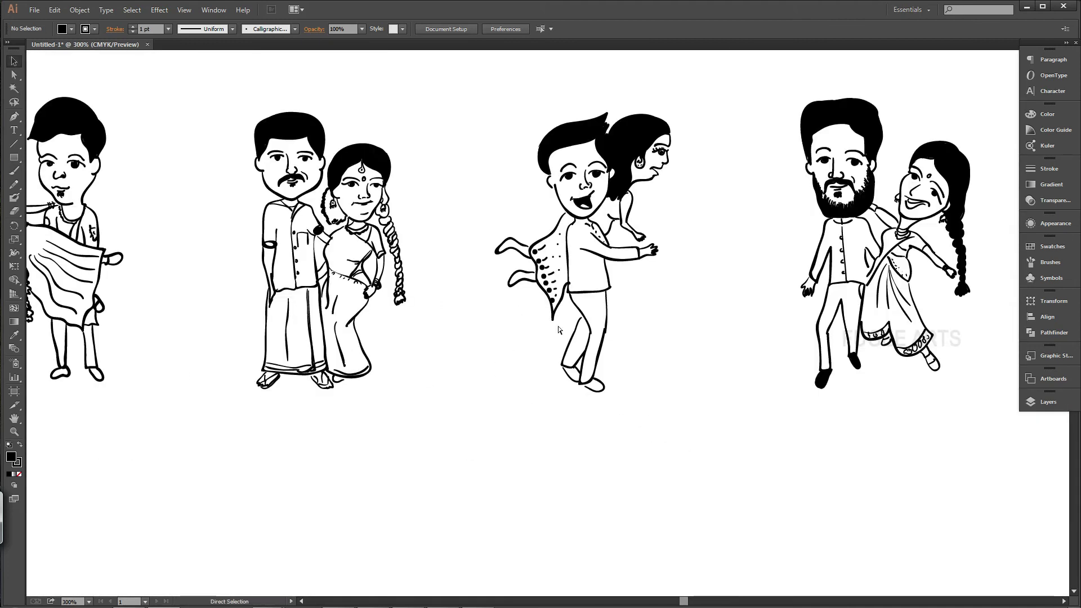
mouse_move(566, 421)
left_mouse_down()
mouse_move(588, 416)
mouse_move(533, 386)
left_mouse_up()
Paint both of the first man's shoes solid black
left_click(233, 348, "ctrl")
left_click(482, 305, "ctrl")
left_click(579, 329, "ctrl")
left_click(579, 329, "ctrl")
mouse_move(496, 342)
left_mouse_down()
mouse_move(471, 359)
mouse_move(498, 339)
left_mouse_up()
mouse_move(571, 338)
left_mouse_down()
mouse_move(587, 365)
mouse_move(575, 338)
left_mouse_up()
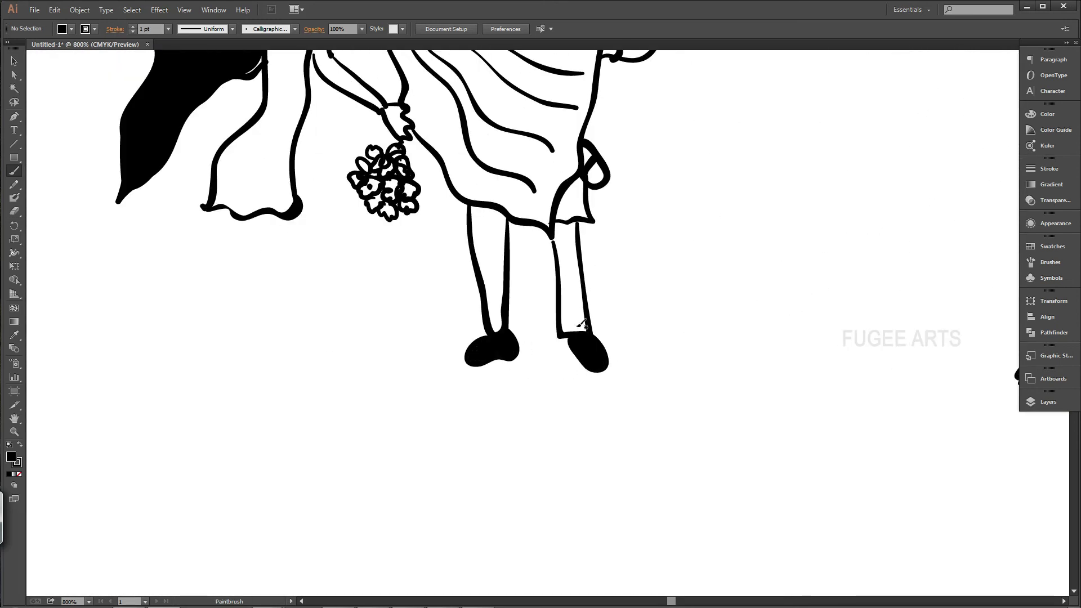
key("ctrl+minus")
key("ctrl+minus")
key("ctrl+minus")
key("ctrl+minus")
key("ctrl+minus")
left_click(14, 61)
scroll(666, 248, "up", 2)
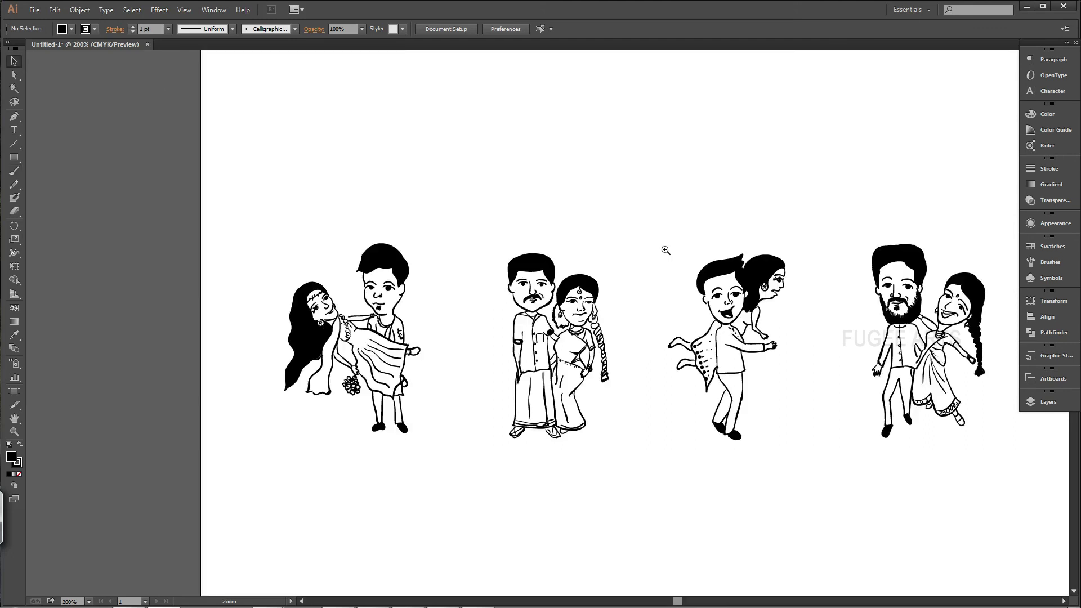
Touch up the inked couples with a Paintbrush stroke and return to the overview of all four couples
scroll(622, 217, "down", 2)
scroll(627, 301, "up", 1)
scroll(628, 300, "up", 4)
key("b")
mouse_move(555, 307)
left_mouse_down()
mouse_move(533, 351)
mouse_move(535, 389)
left_mouse_up()
key("v")
key("ctrl+minus")
key("ctrl+minus")
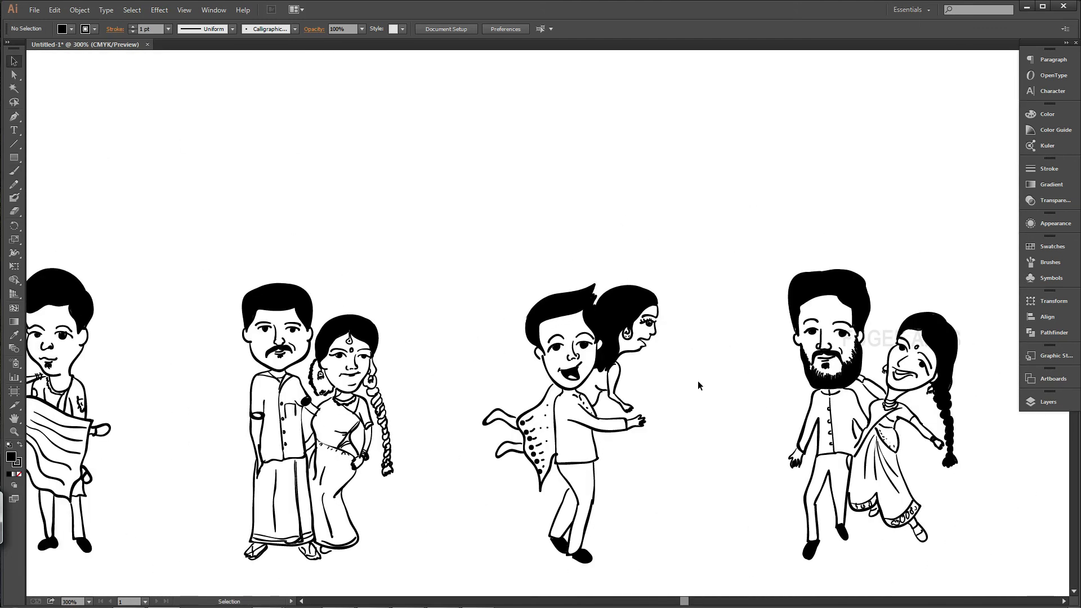
key("ctrl+minus")
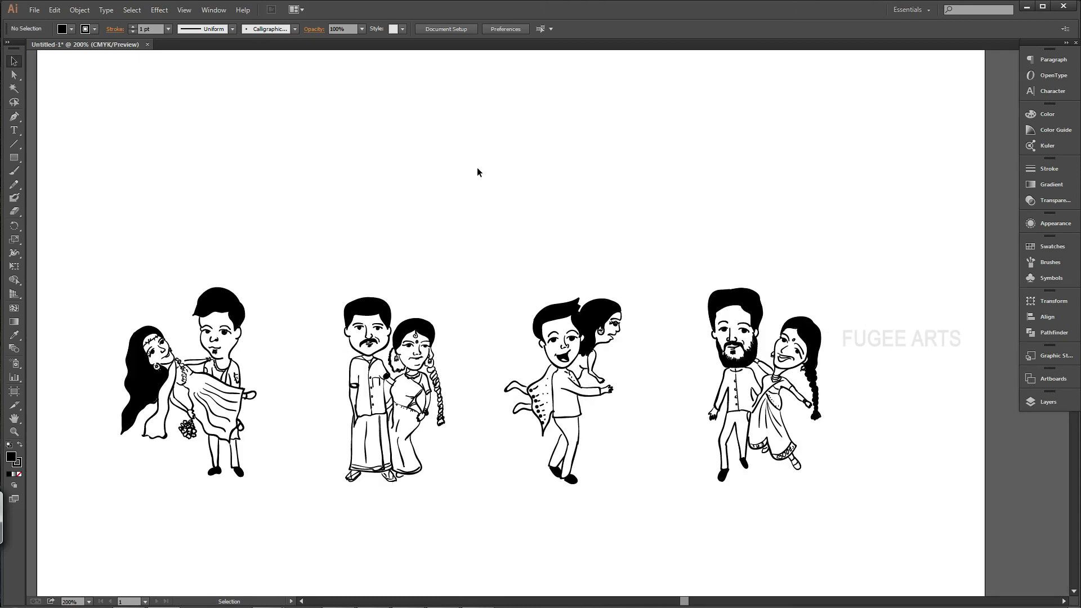